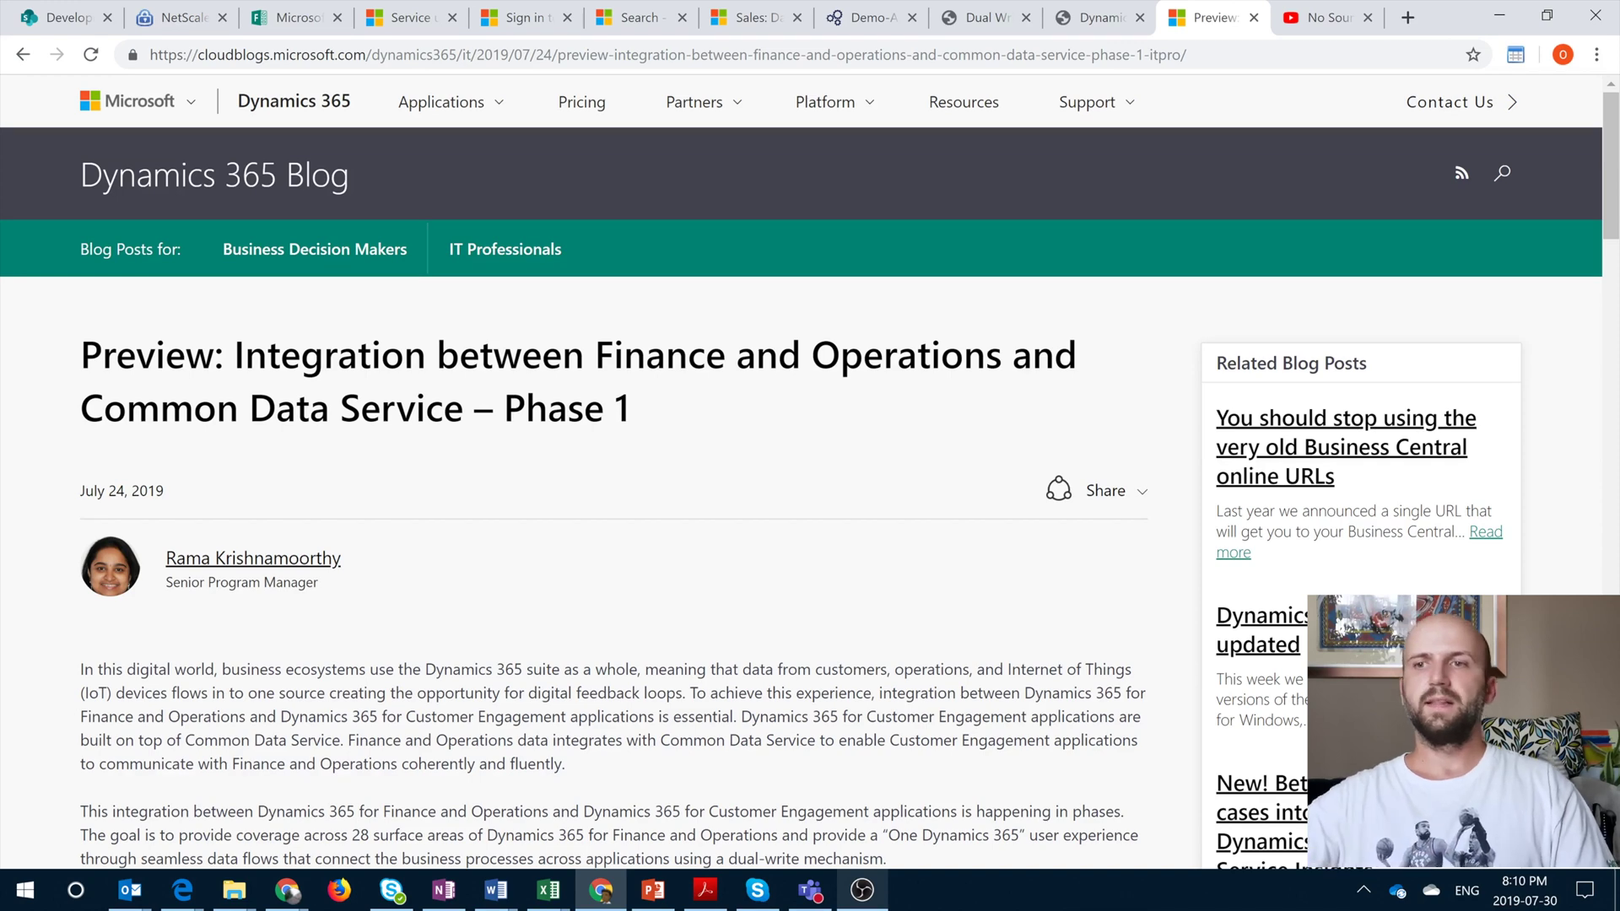
Scroll the blog post down to the Phase 1 integration diagram and Preview restrictions
scroll(920, 570, "down", 8)
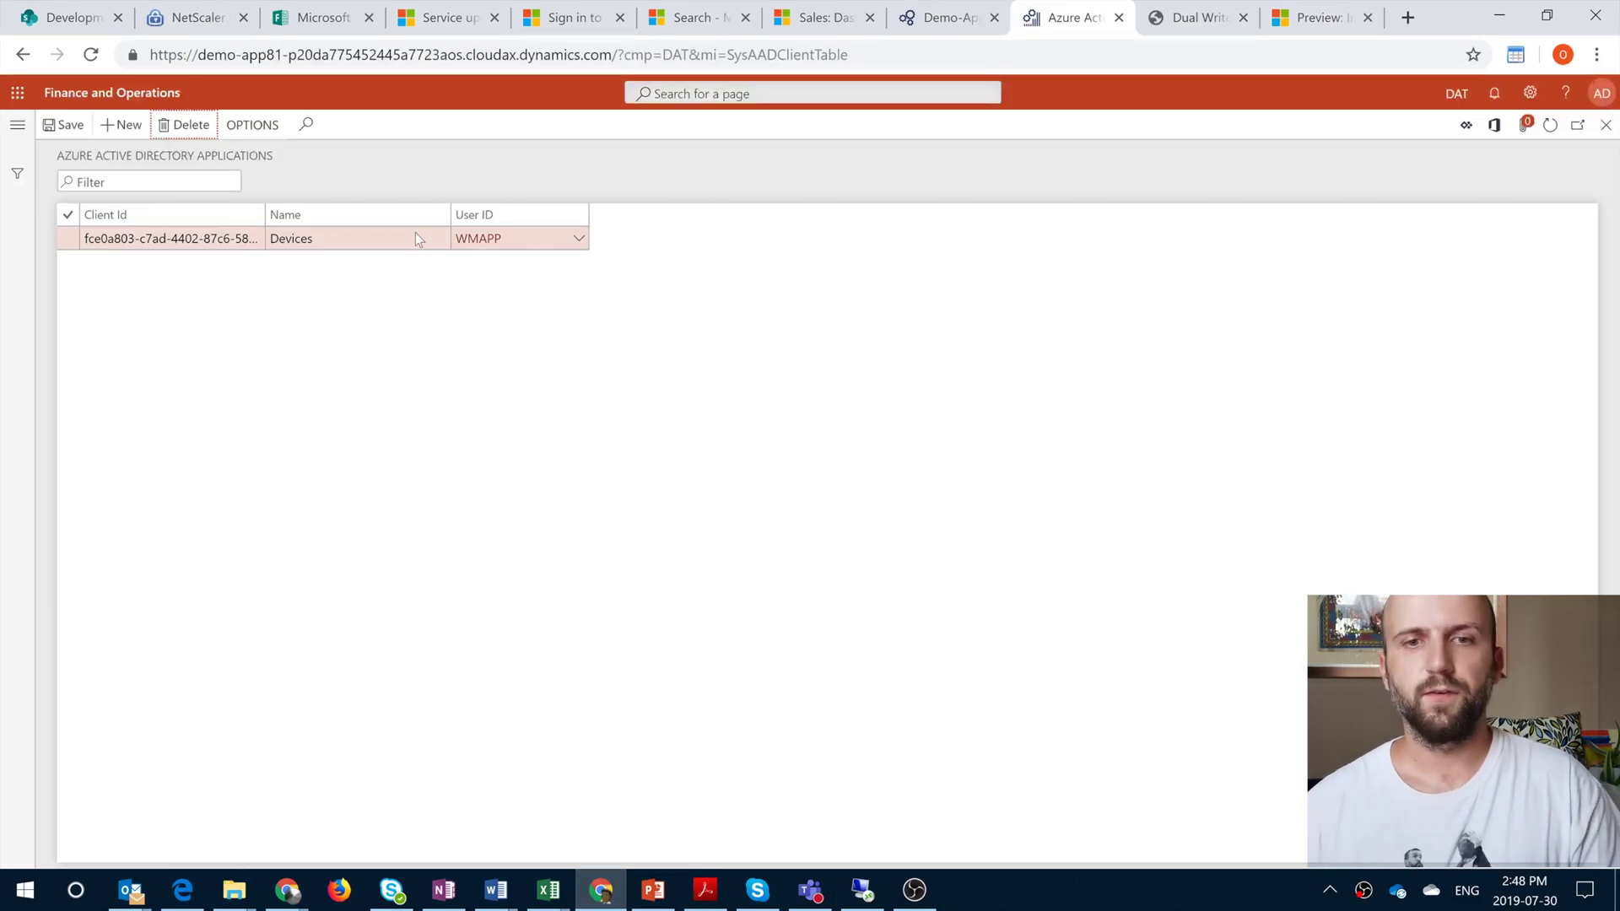
Add an Azure AD application record with the copied client ID, name Dual Write, user Admin
left_click(1184, 8)
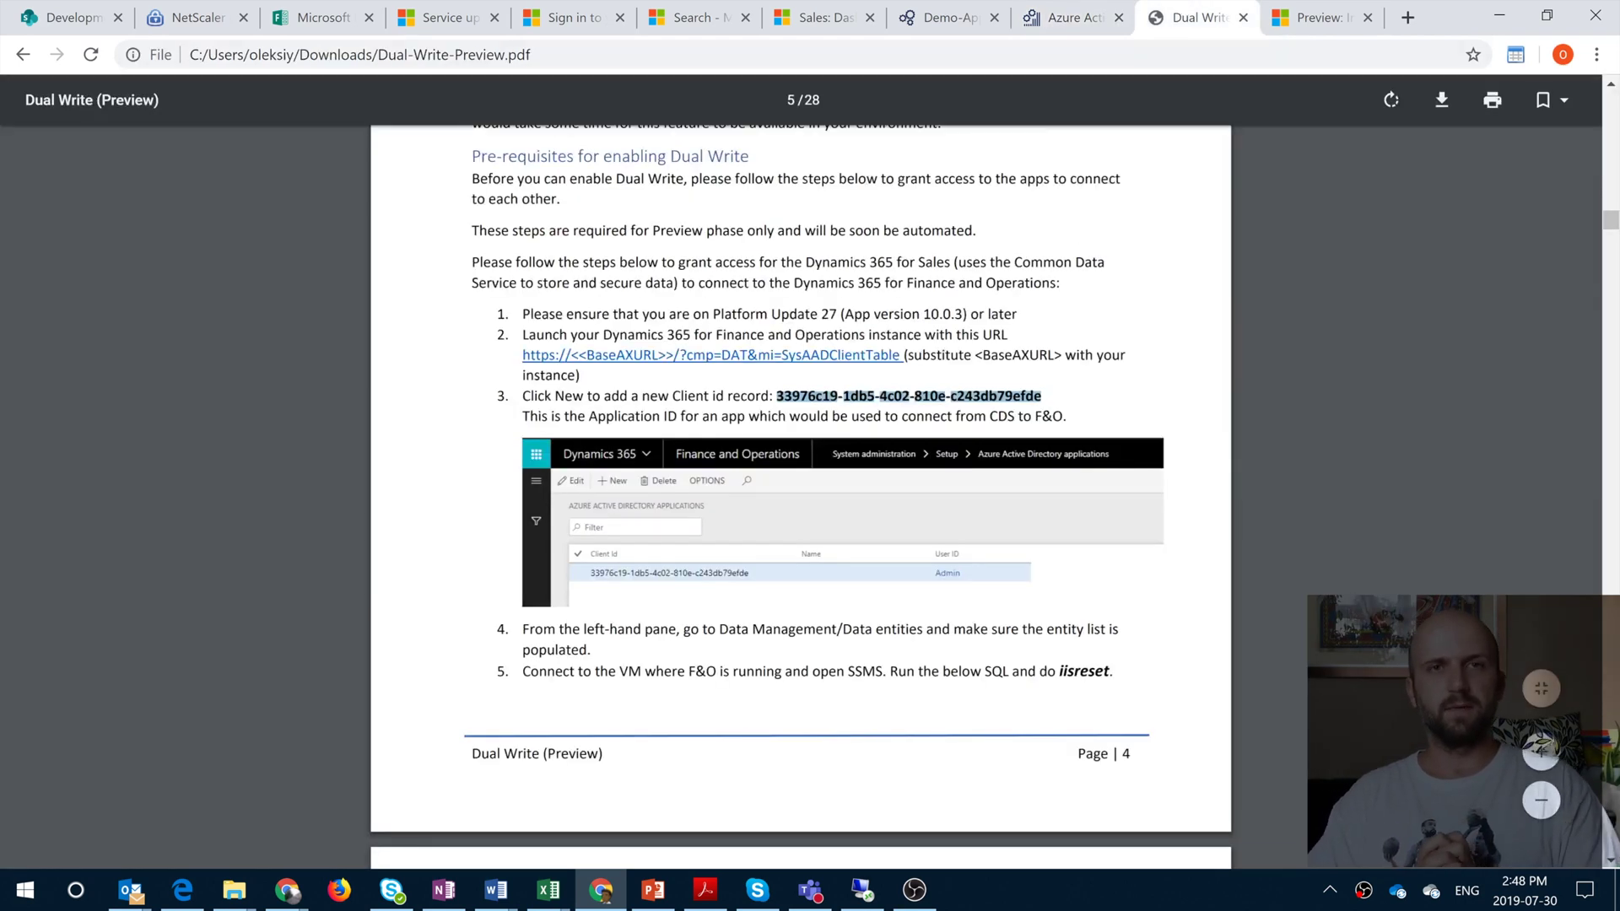
left_click_drag(1066, 416, 822, 396)
left_click(1069, 17)
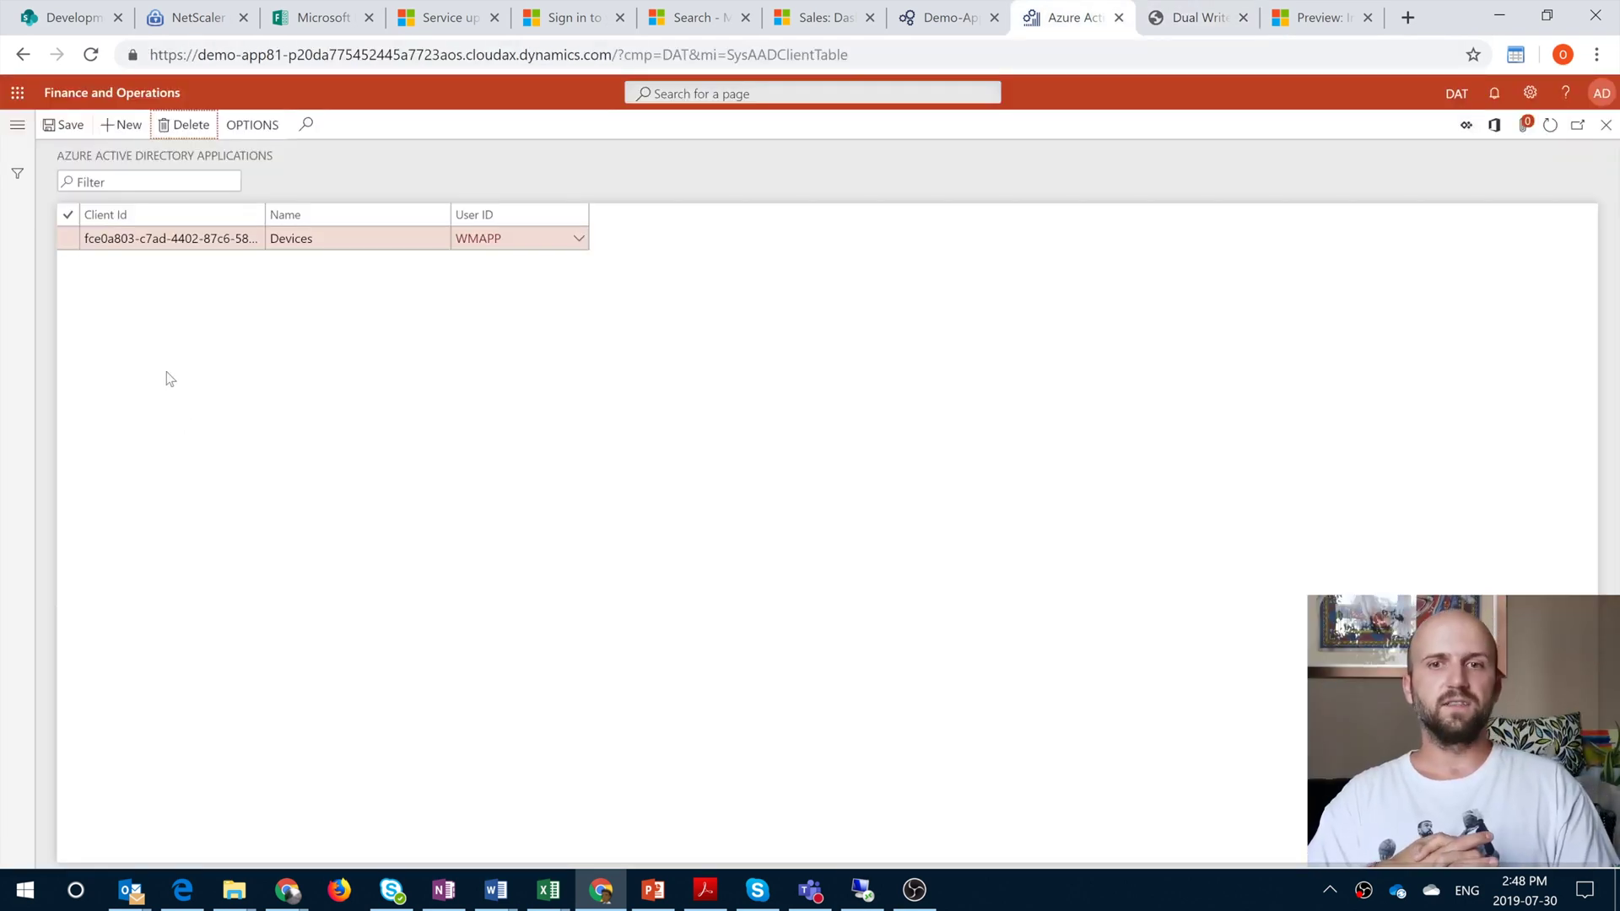
key("alt+n")
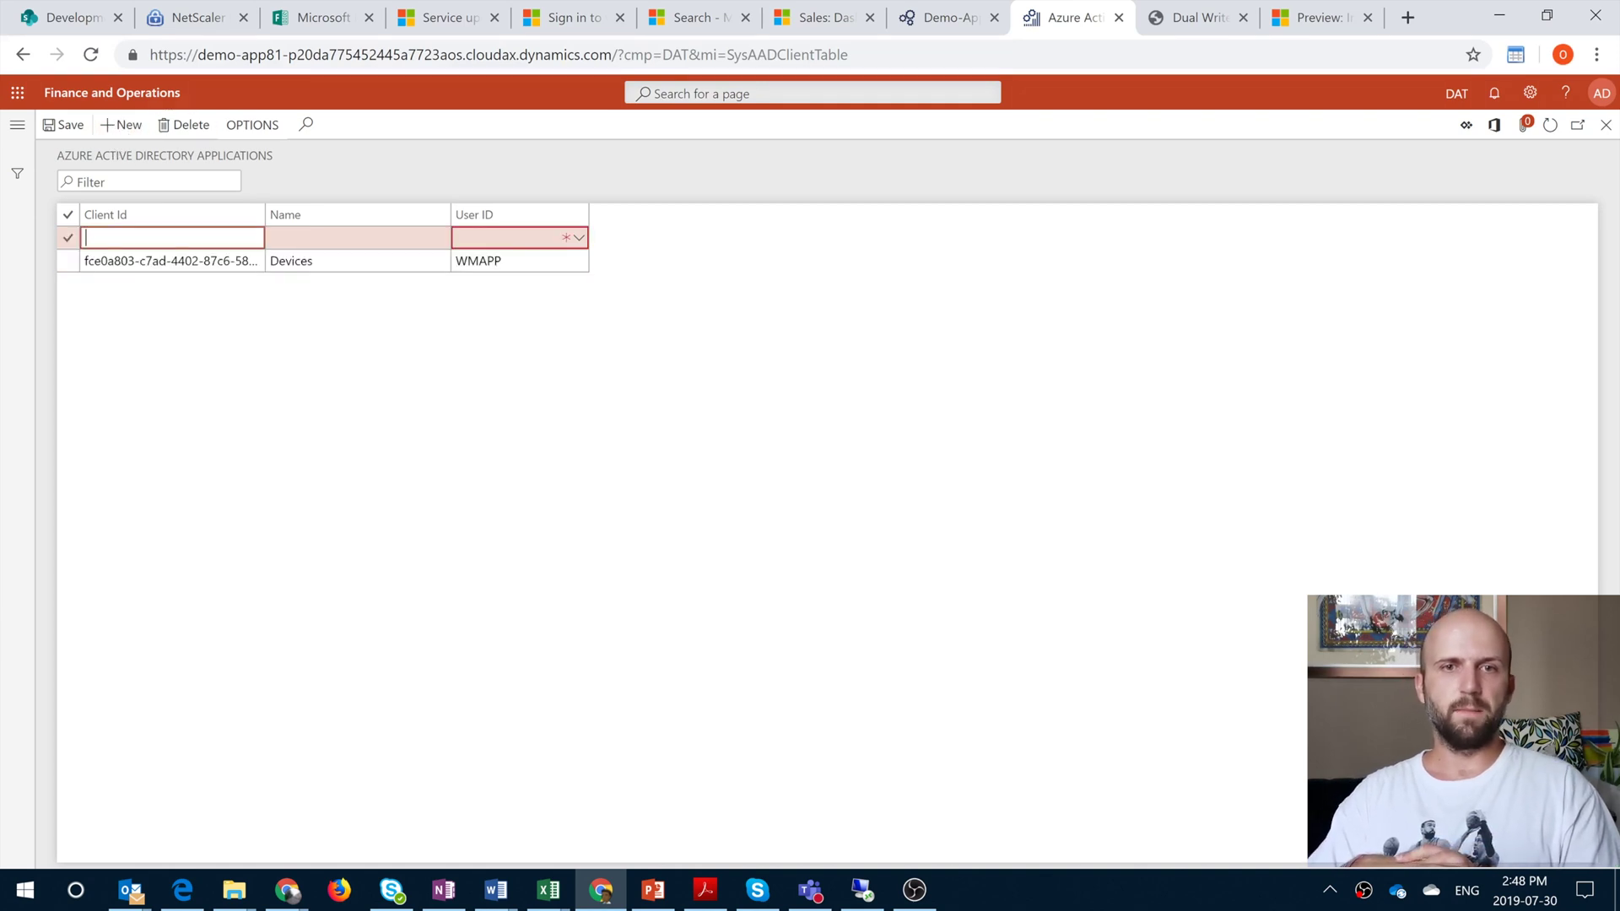
key("ctrl+v")
key("Tab")
type("Dual Write")
key("Tab")
type("adm")
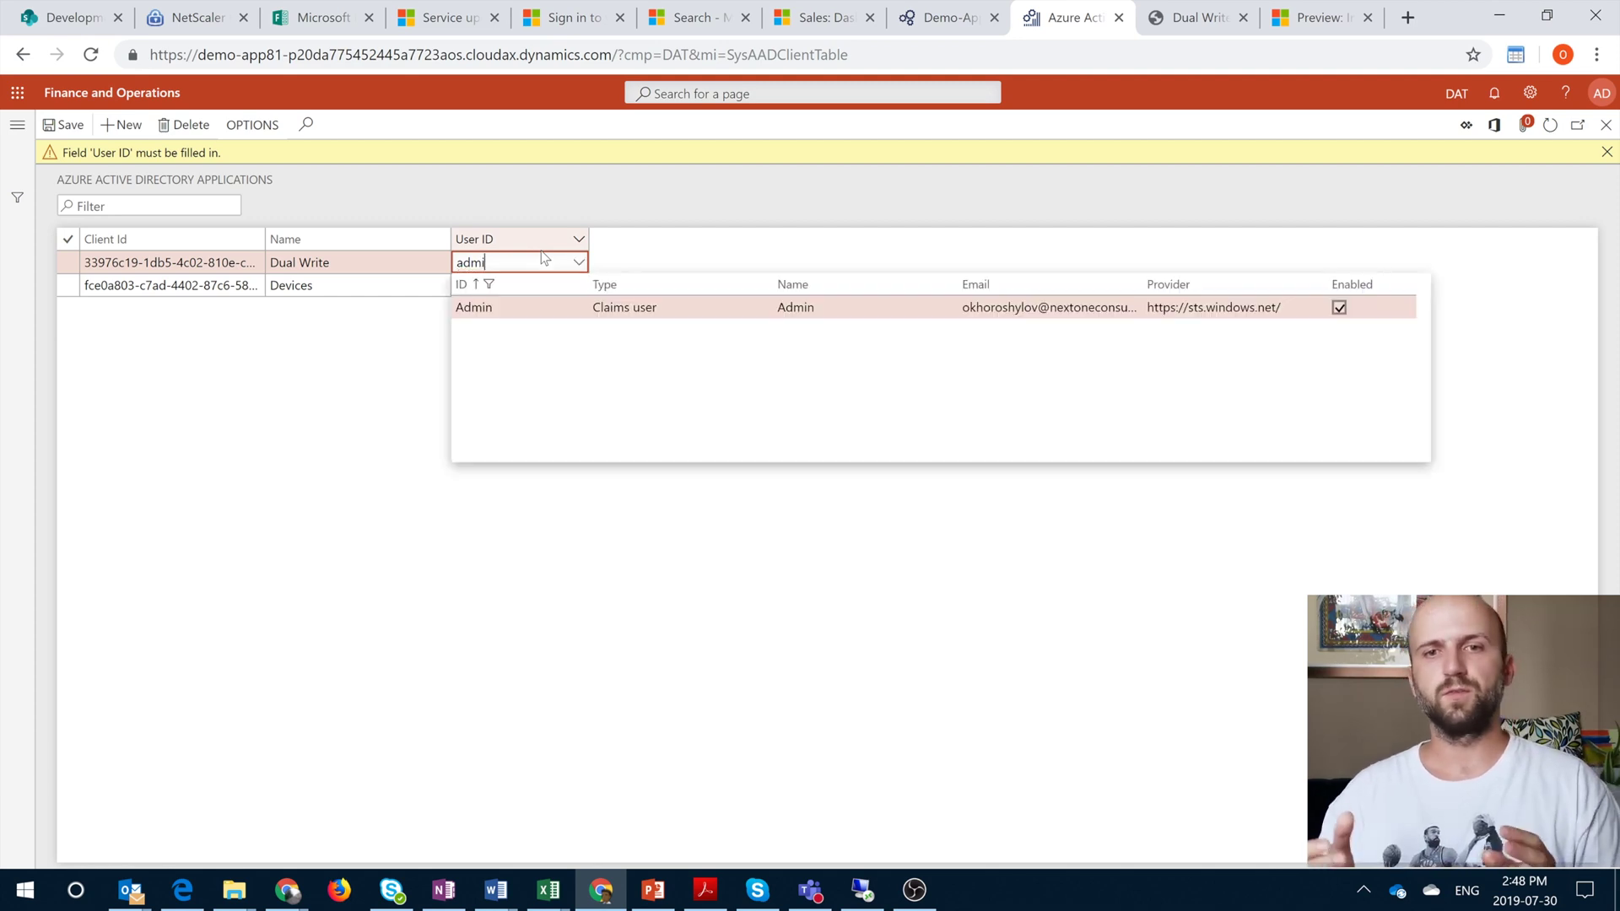
type("in")
key("Return")
Go to the Data entities list in the Data management workspace
left_click(17, 126)
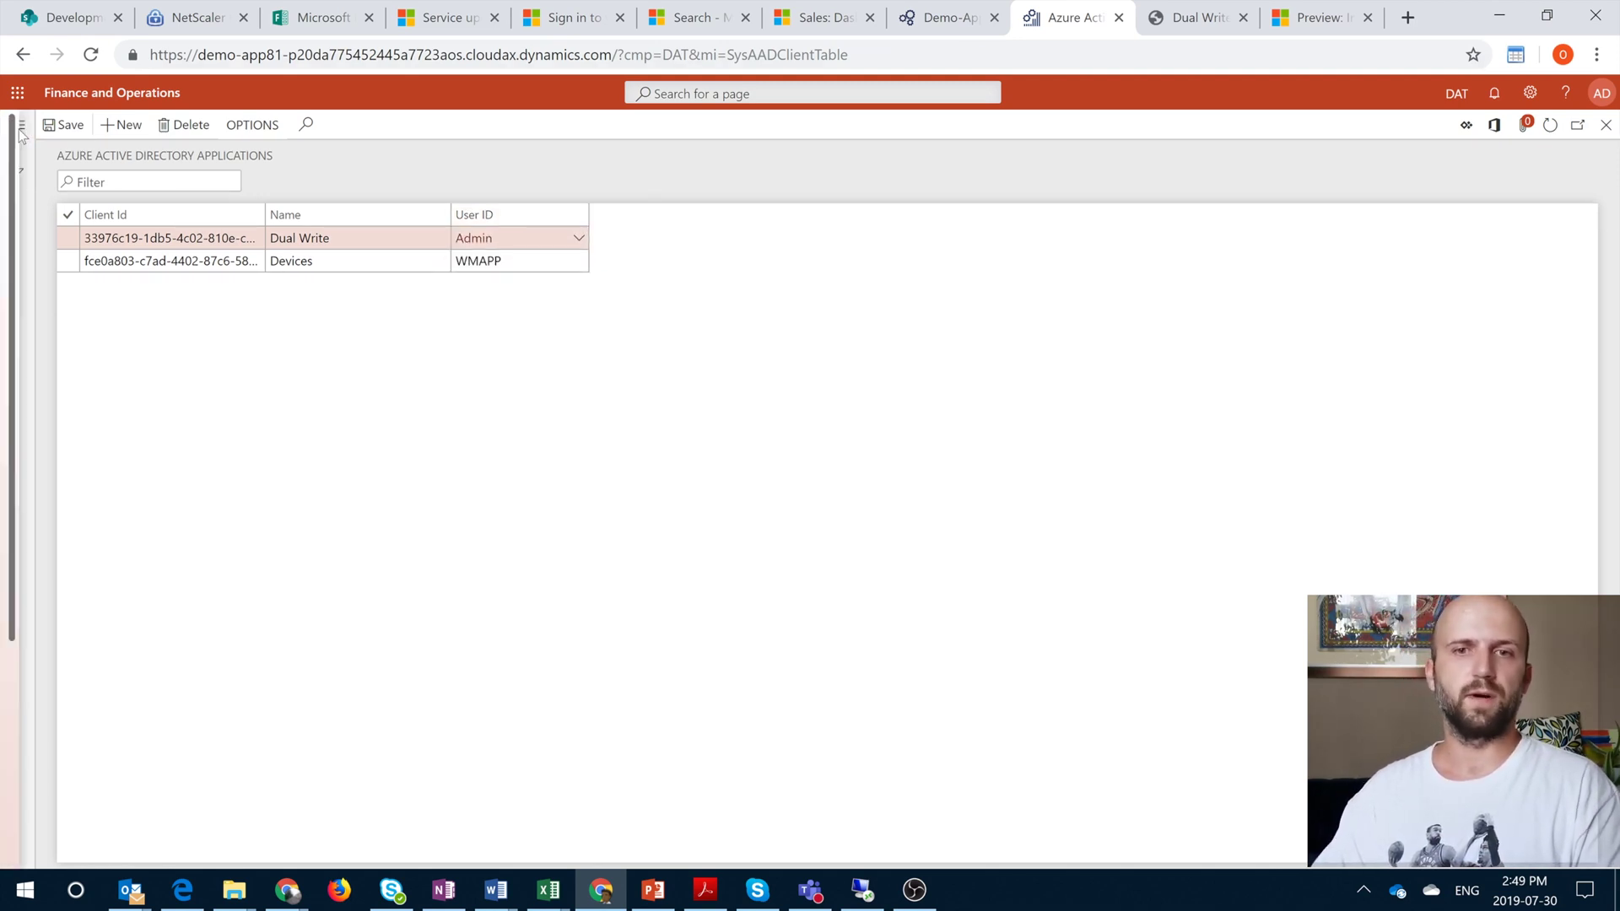
left_click(61, 247)
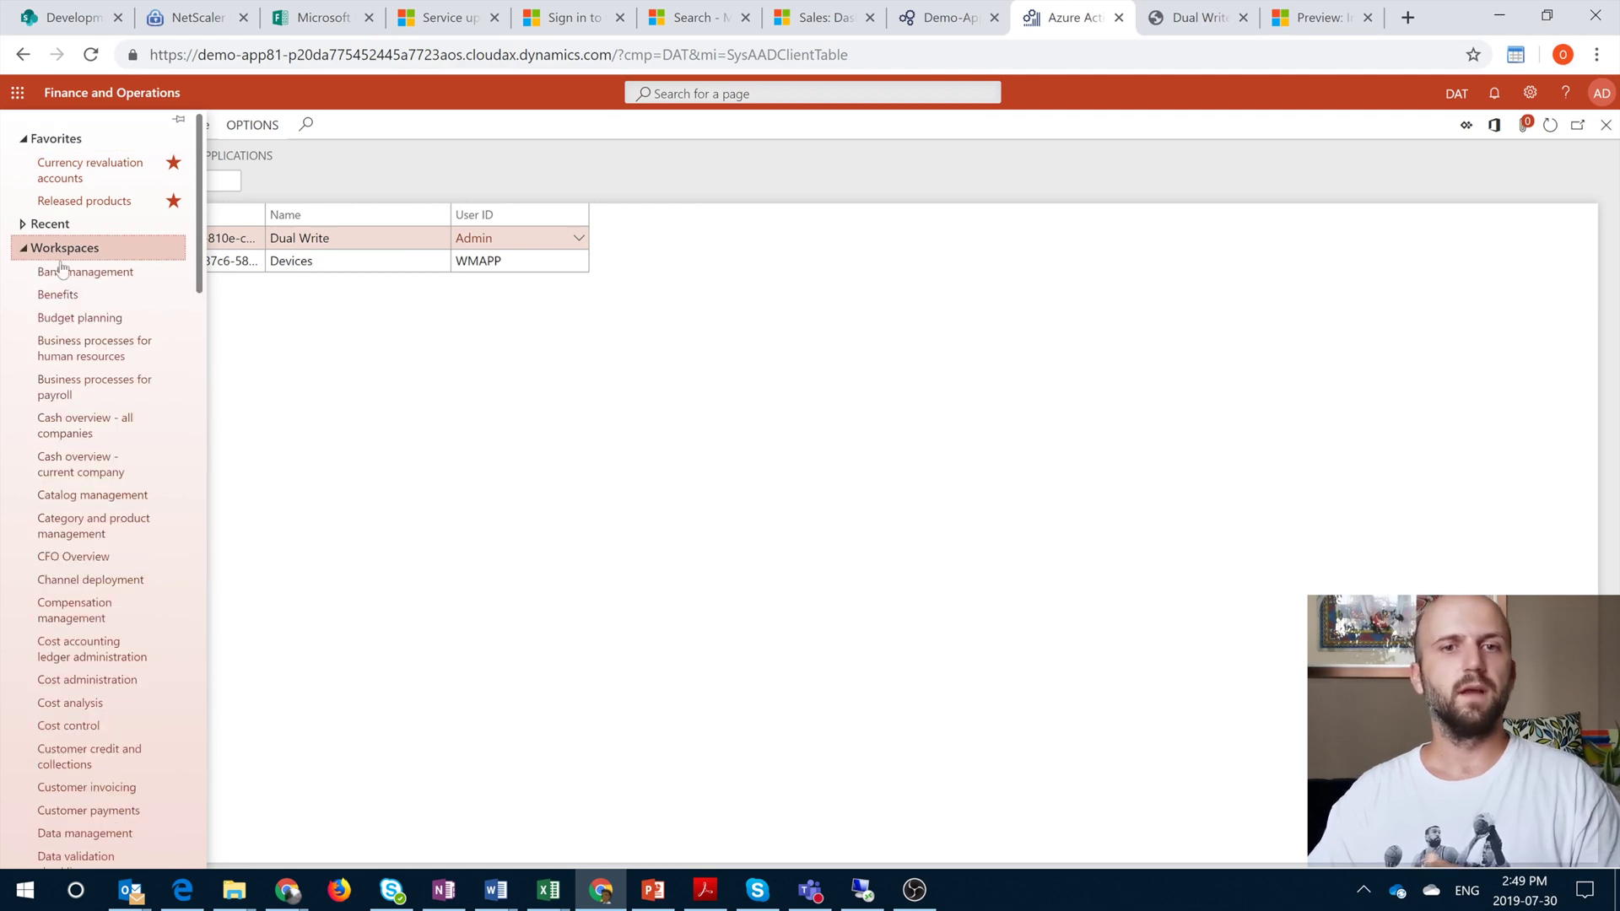
scroll(54, 586, "down", 3)
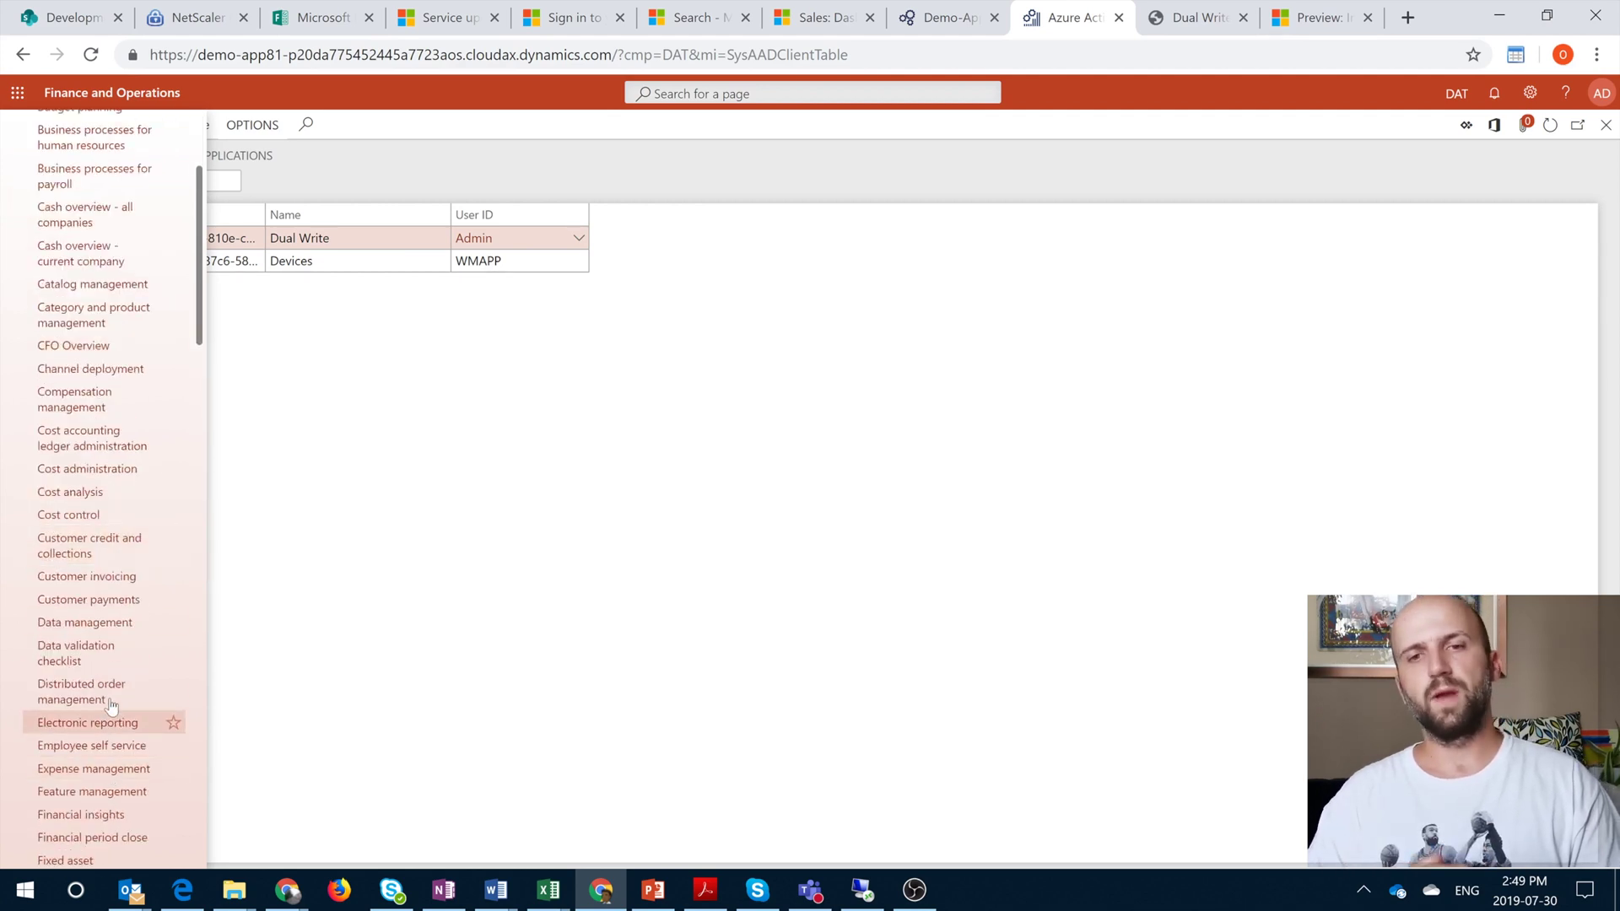
left_click(93, 621)
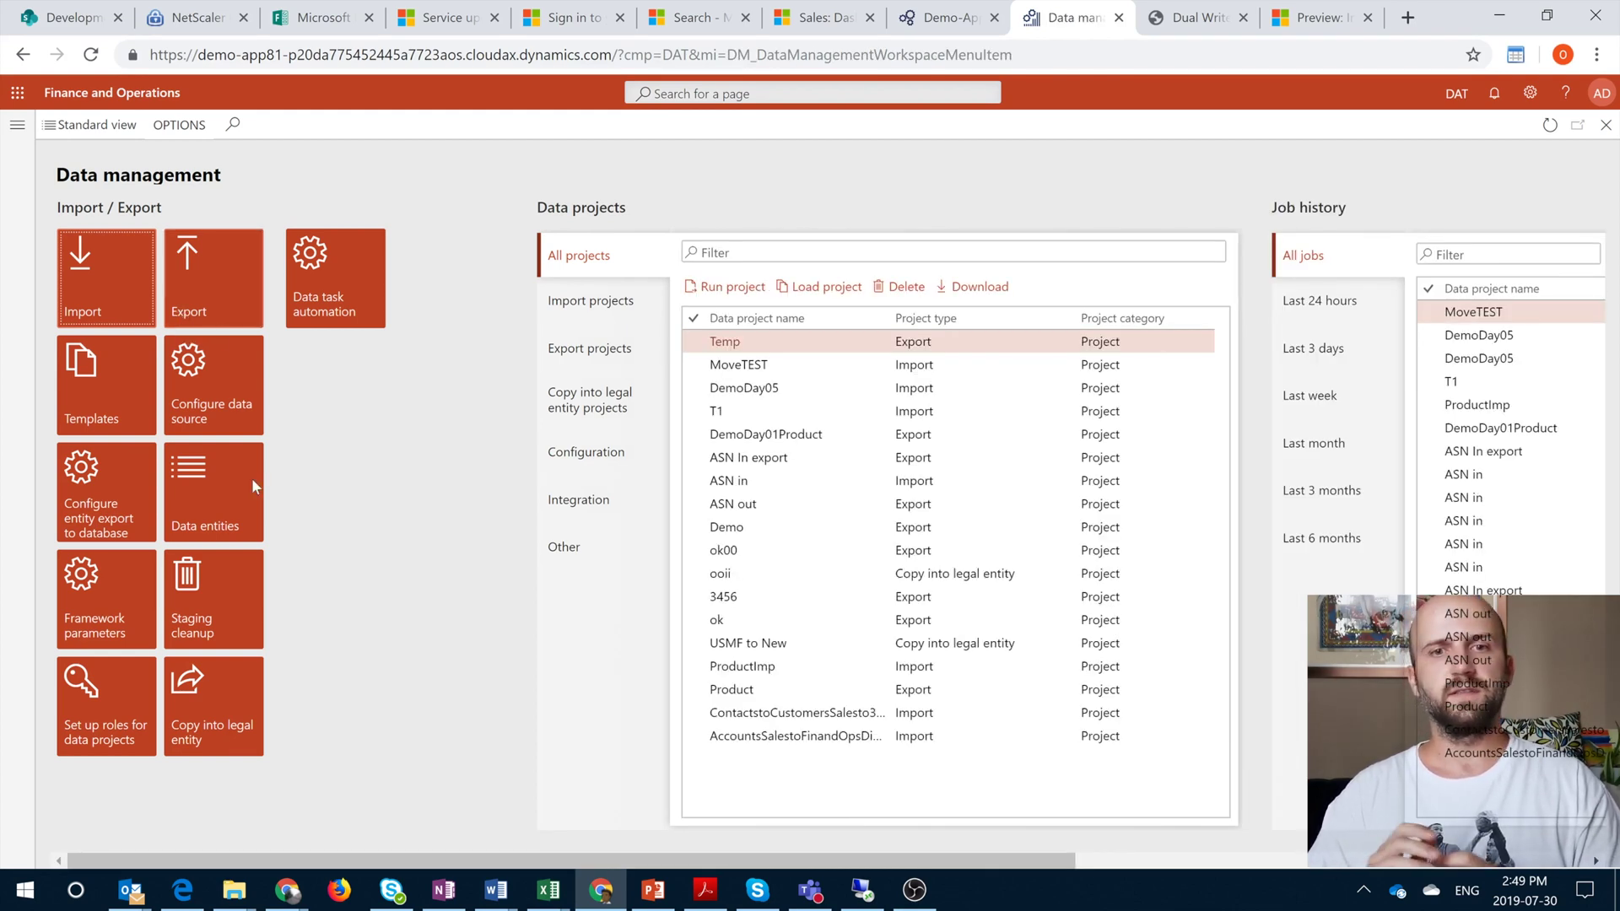
left_click(217, 507)
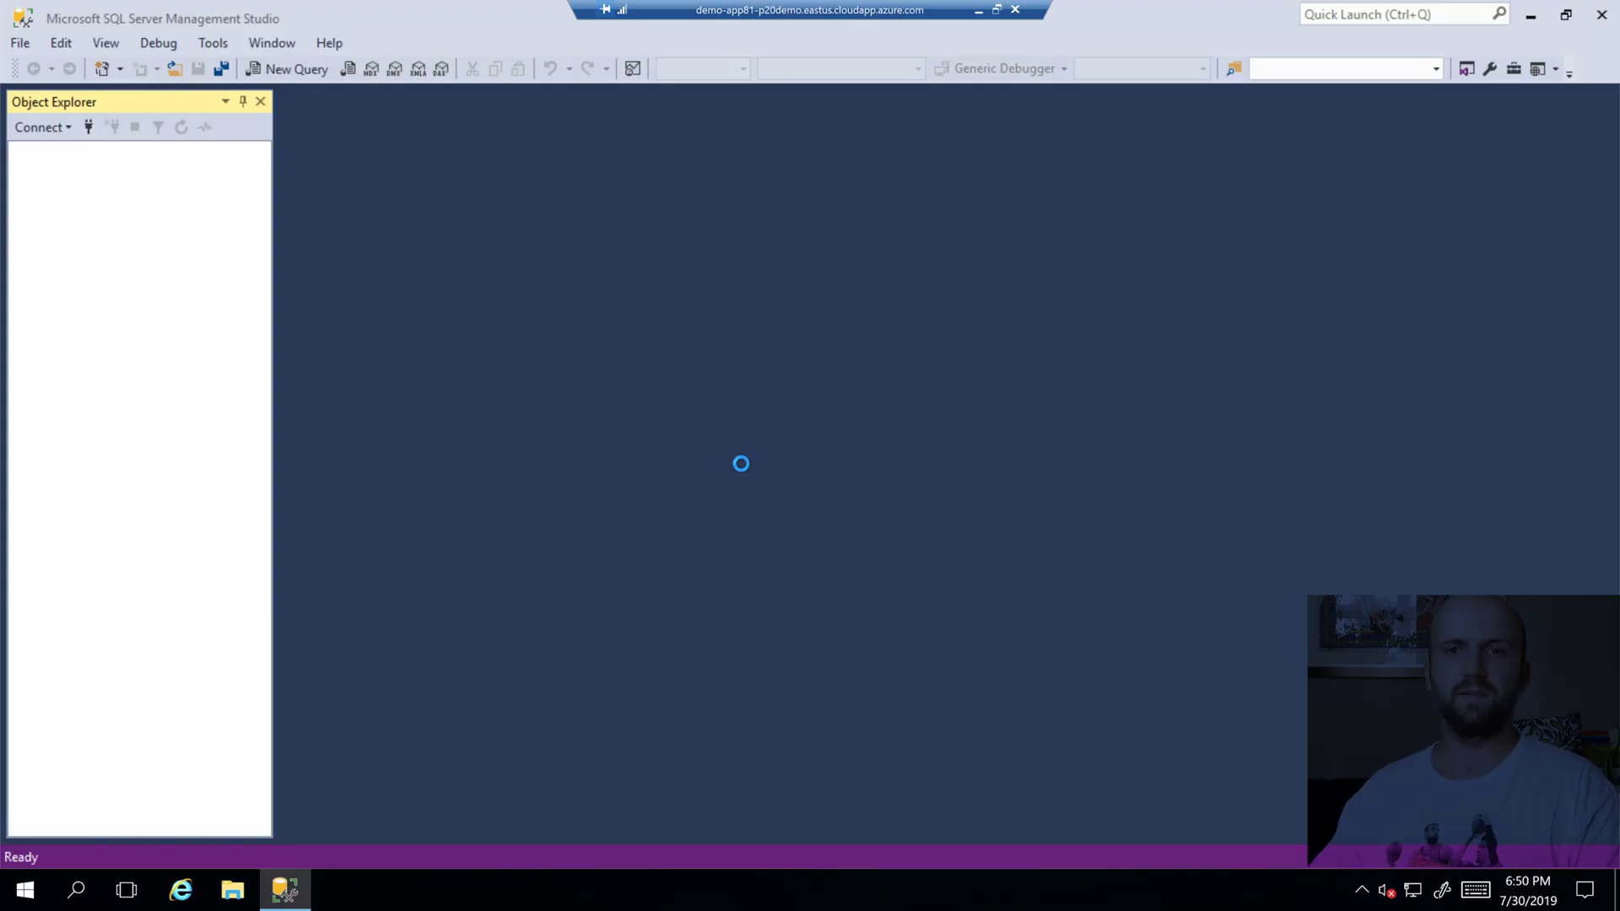
Expand Databases and start a new query against the AxDB database
right_click(106, 150)
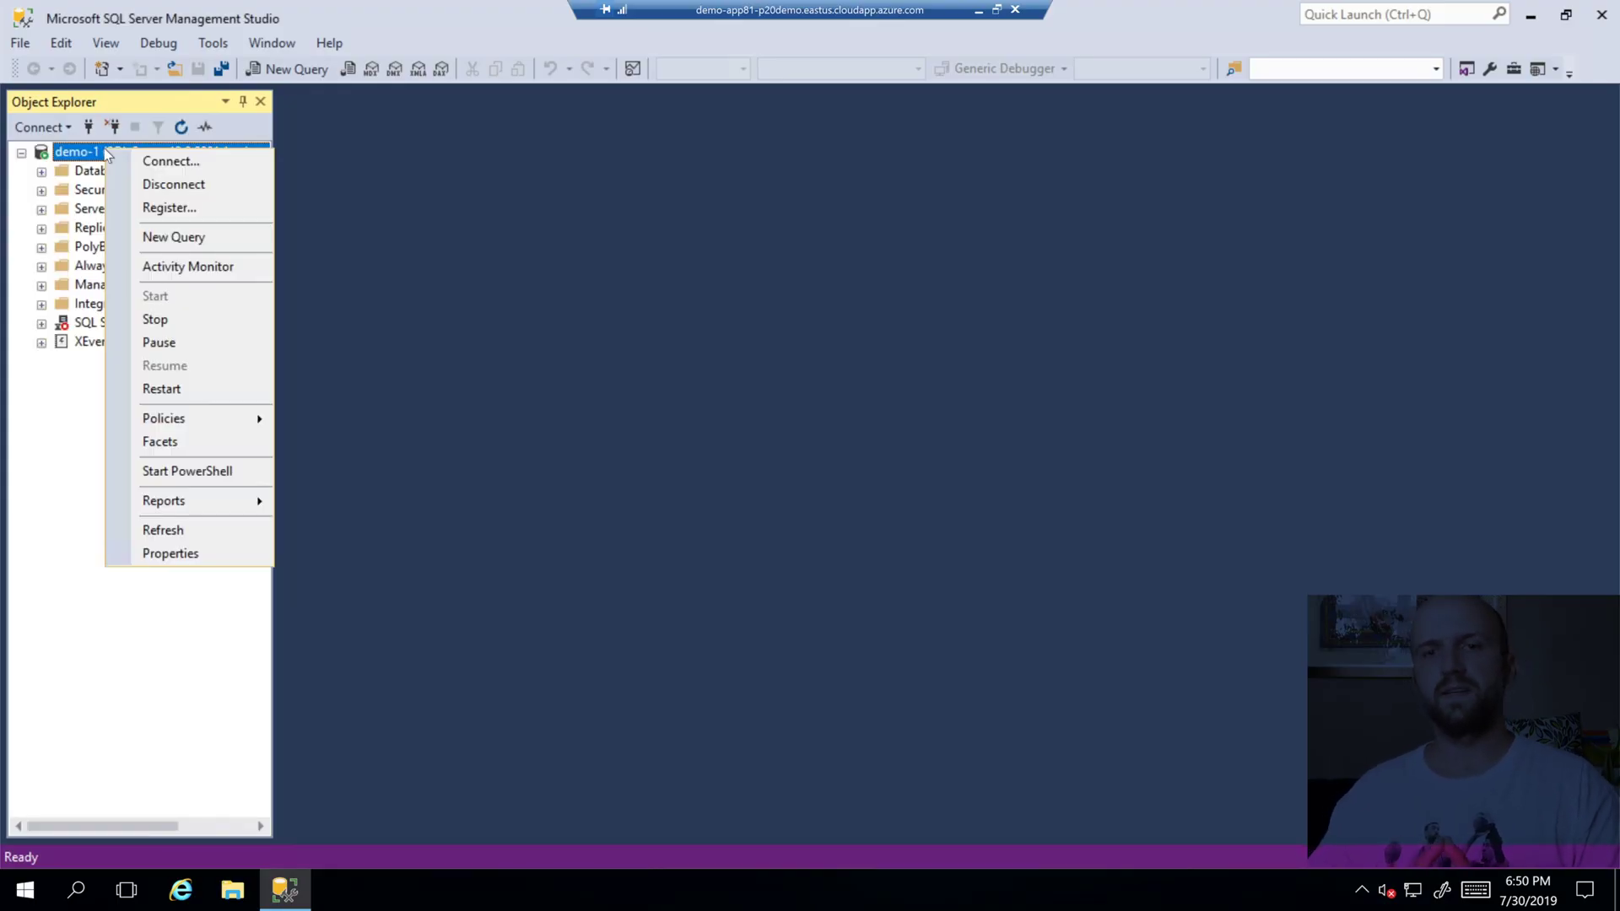
left_click(73, 408)
left_click(41, 172)
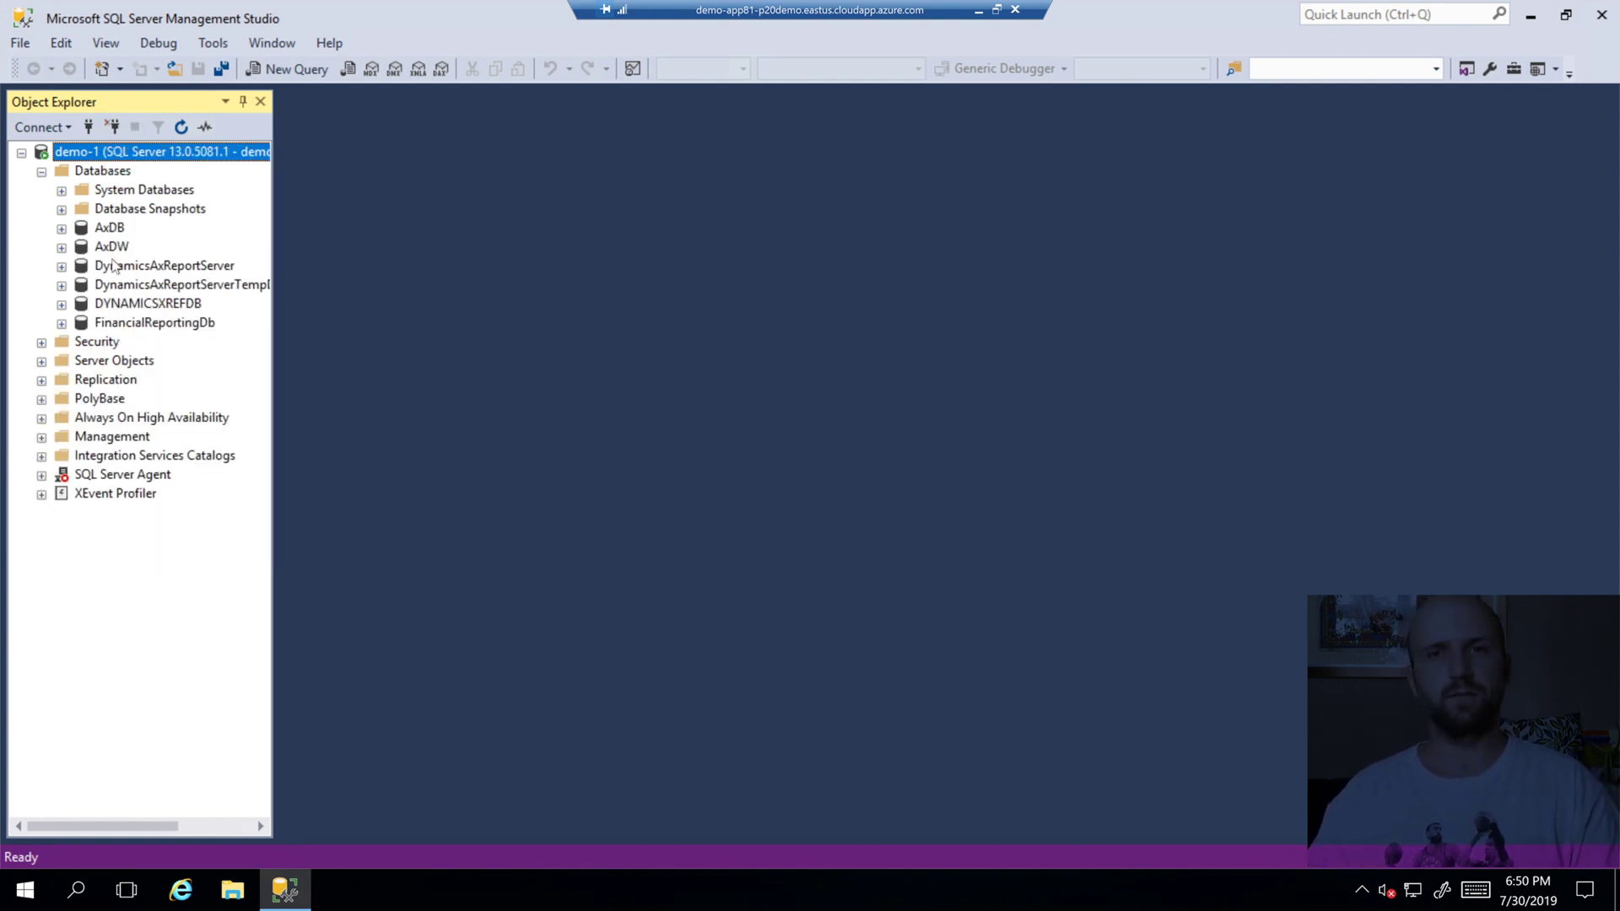
right_click(112, 234)
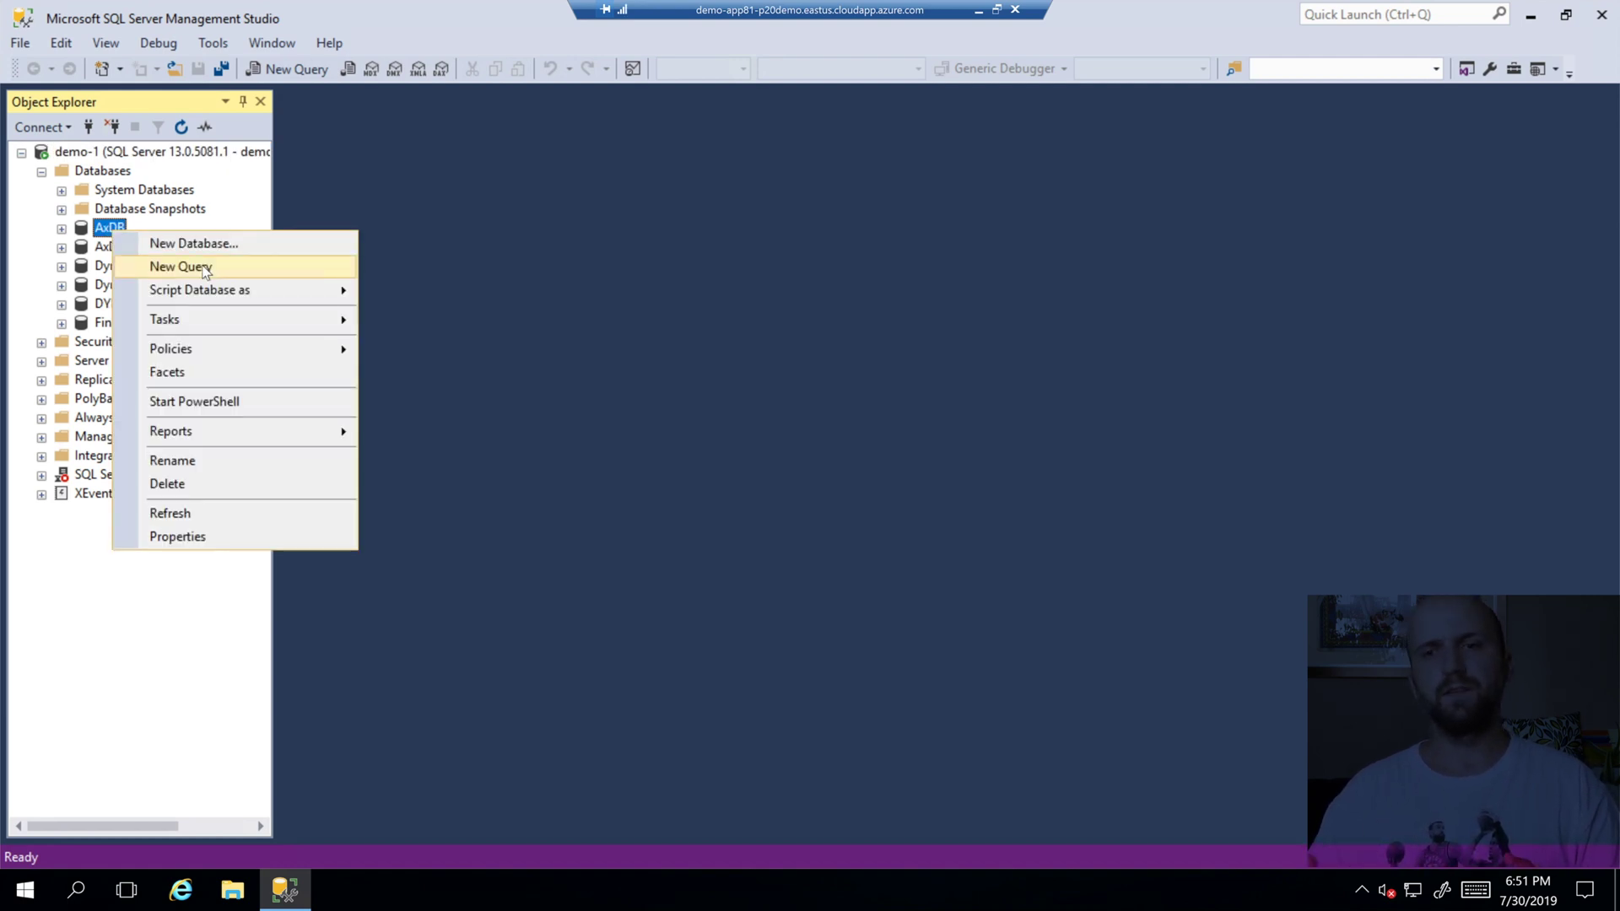
left_click(205, 268)
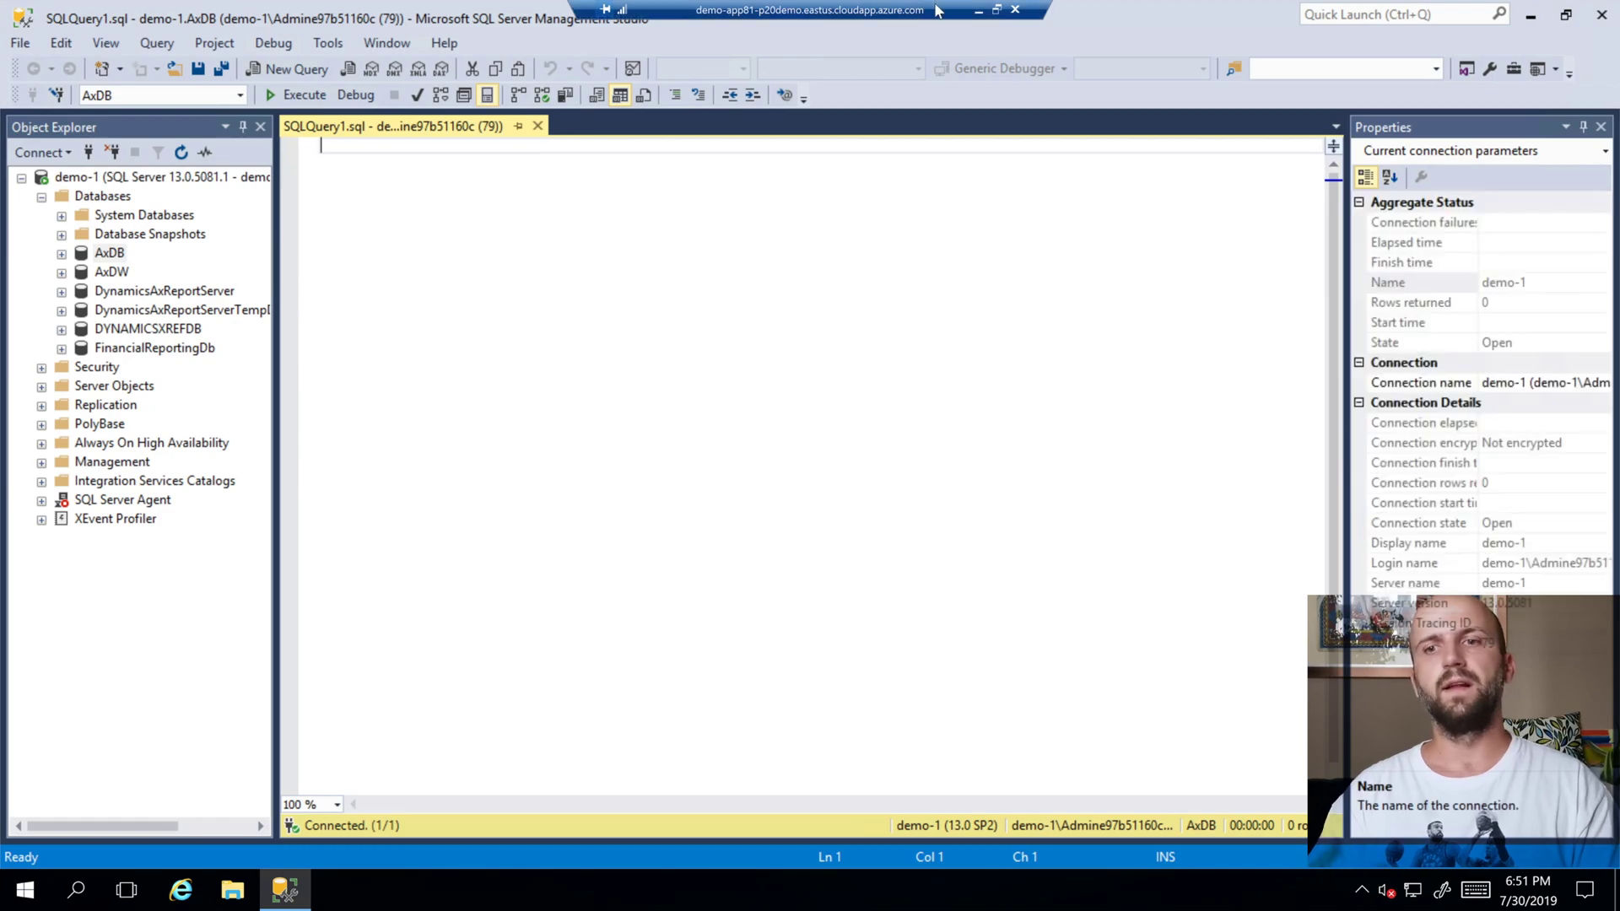
Copy the INSERT INTO SYSFLIGHTING statement from the guide into the AxDB query
left_click(979, 10)
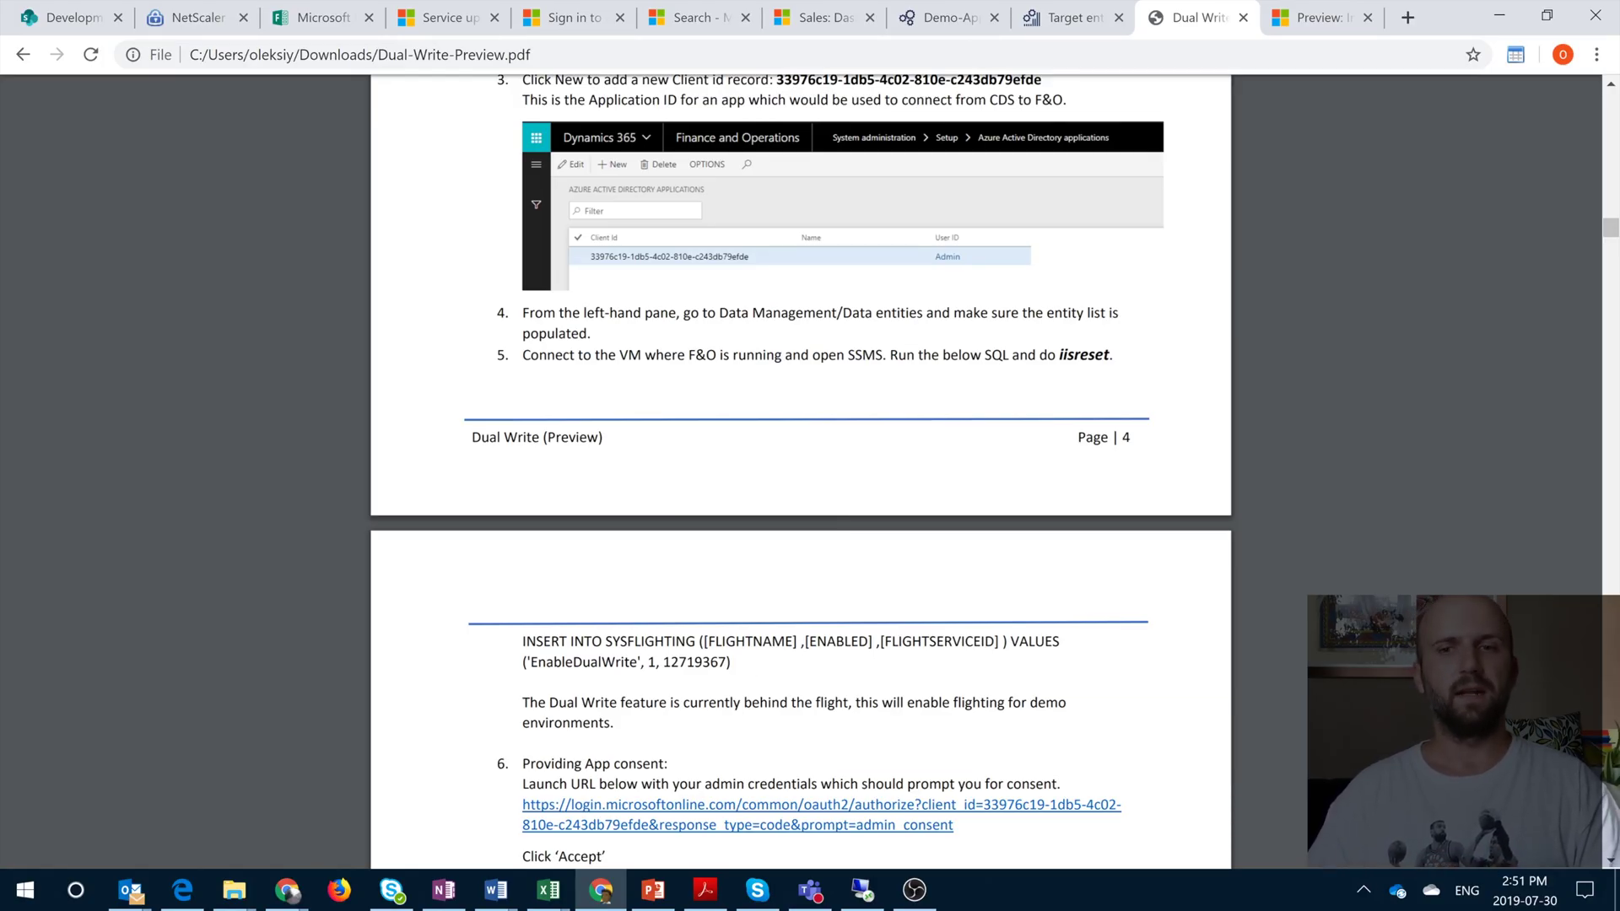
left_click_drag(730, 663, 526, 642)
key("ctrl+c")
key("alt+Tab")
key("ctrl+v")
Run iisreset in the administrator Command Prompt
left_click(271, 95)
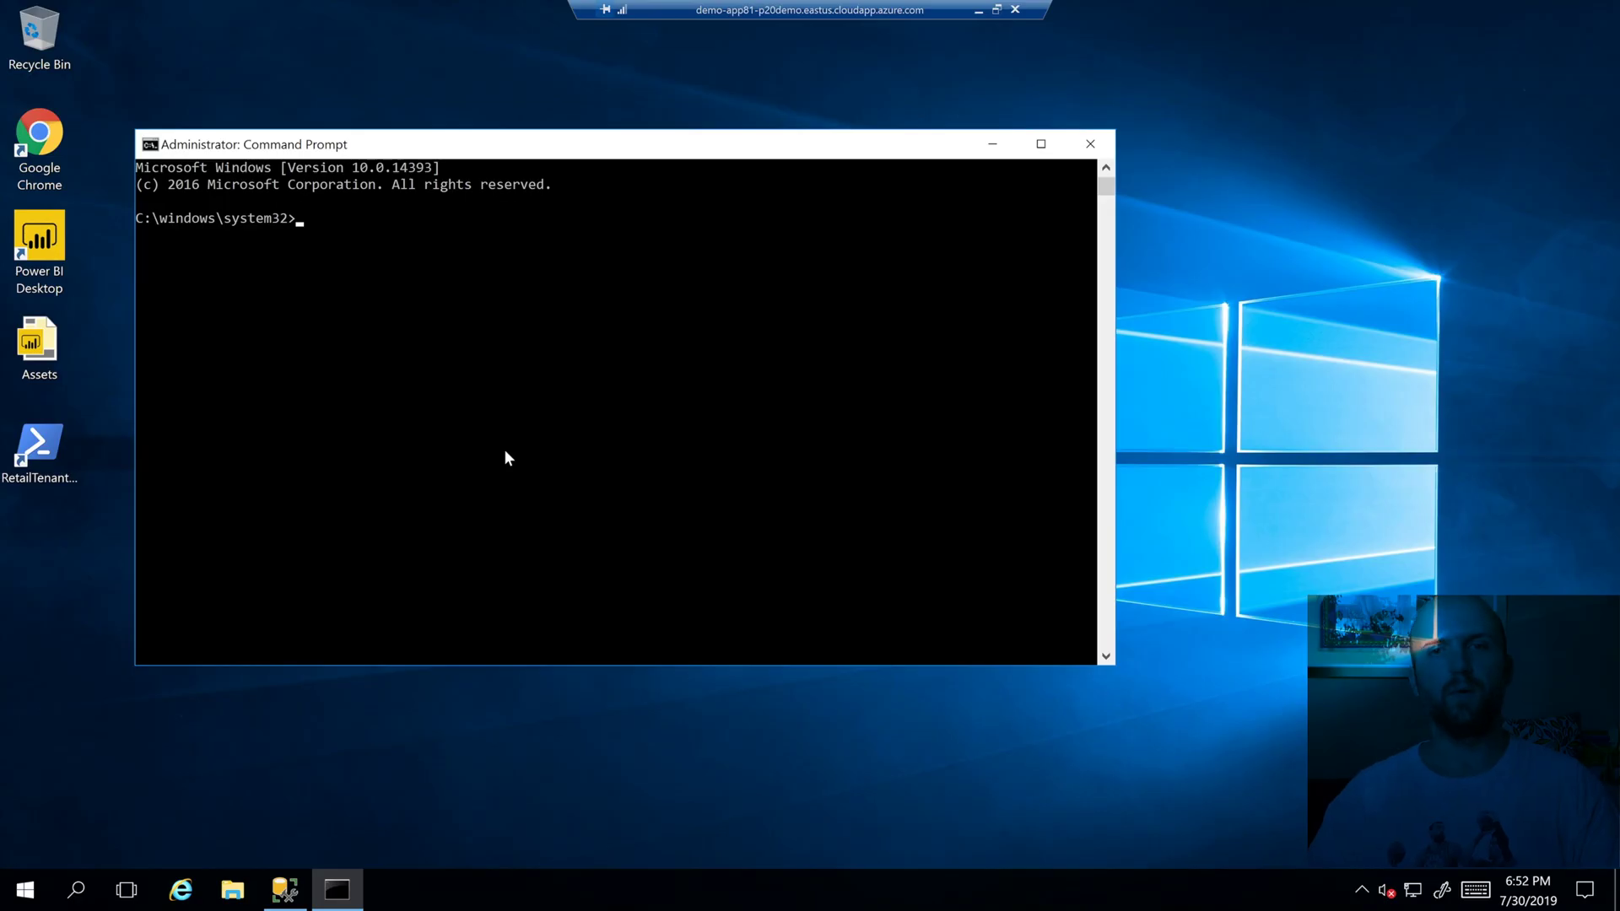
type("iisreset")
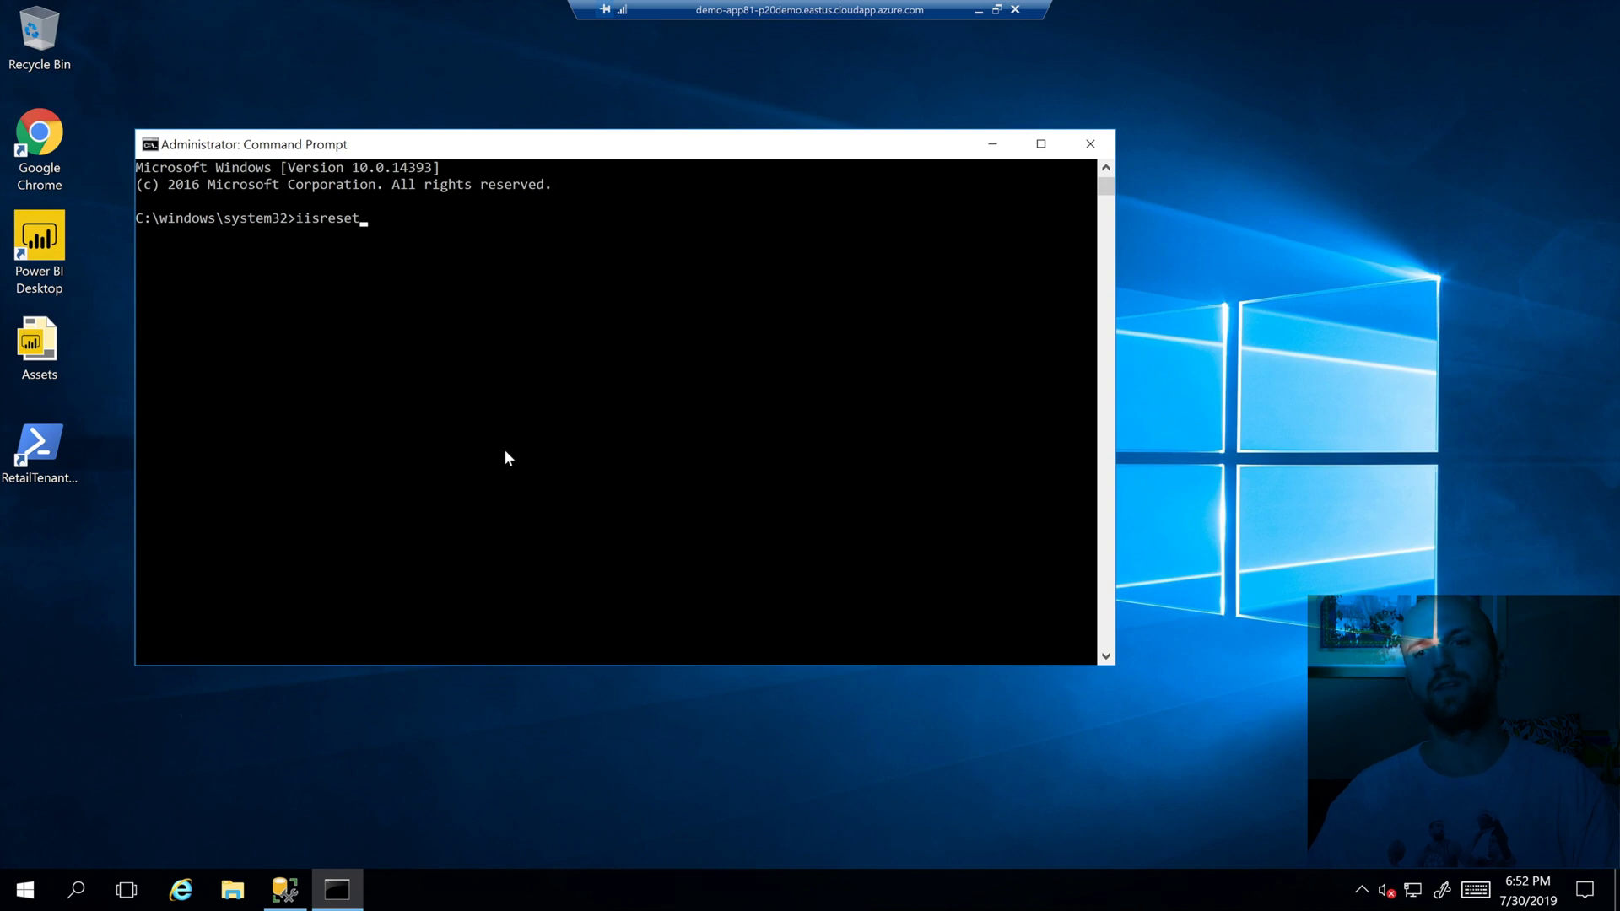
key("Return")
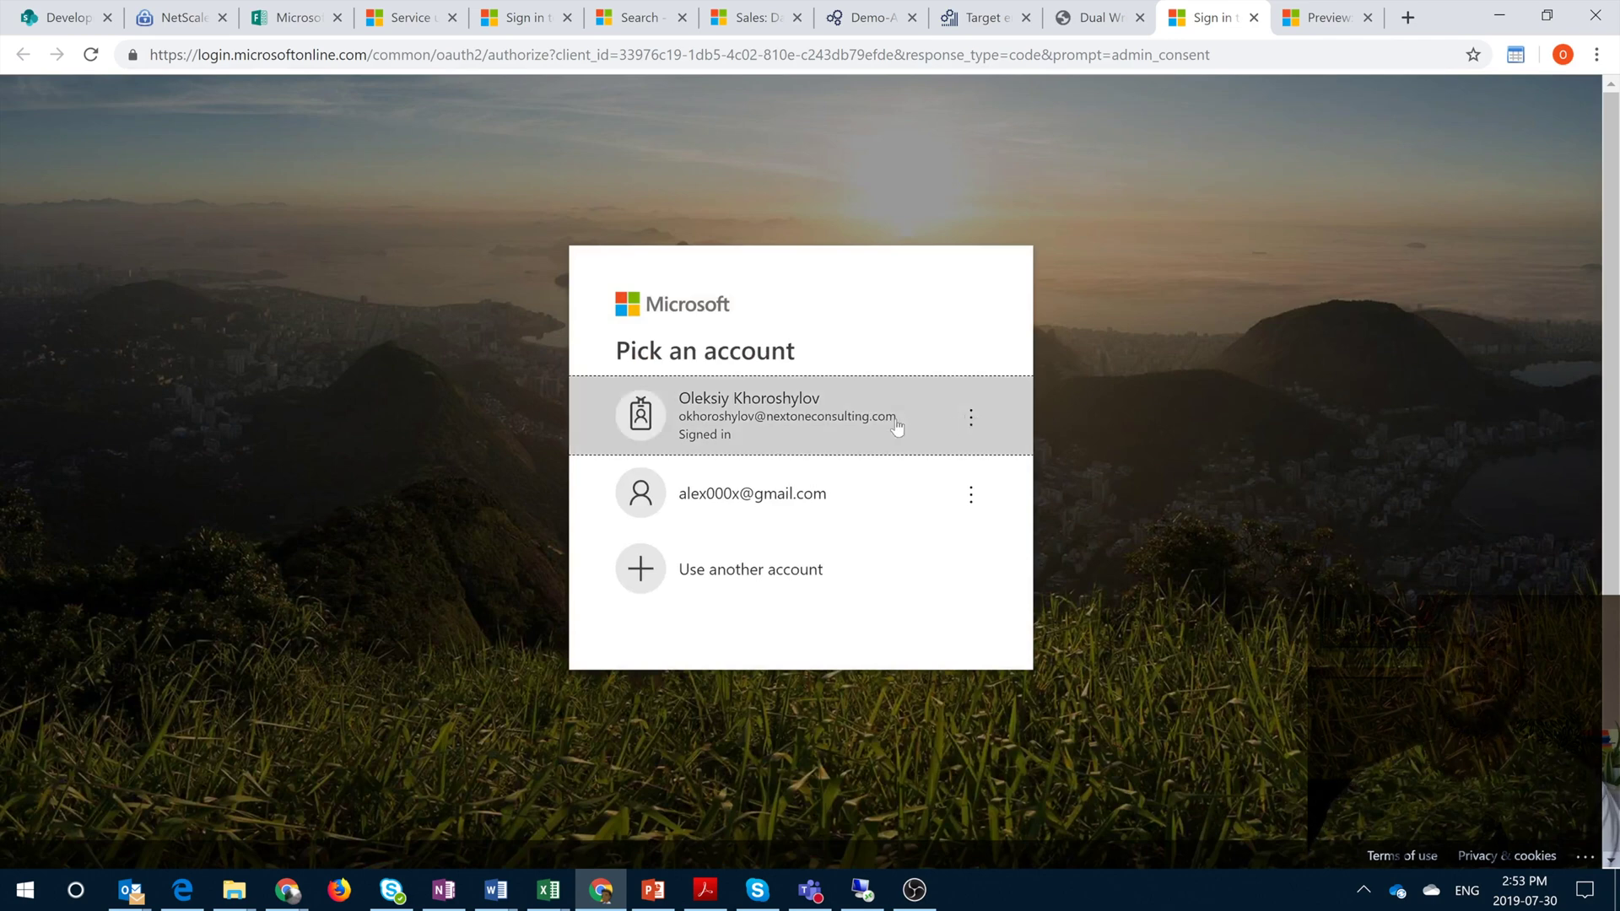
Choose the signed-in work account and accept the integ-int-dualwrite permissions for the organization
left_click(877, 426)
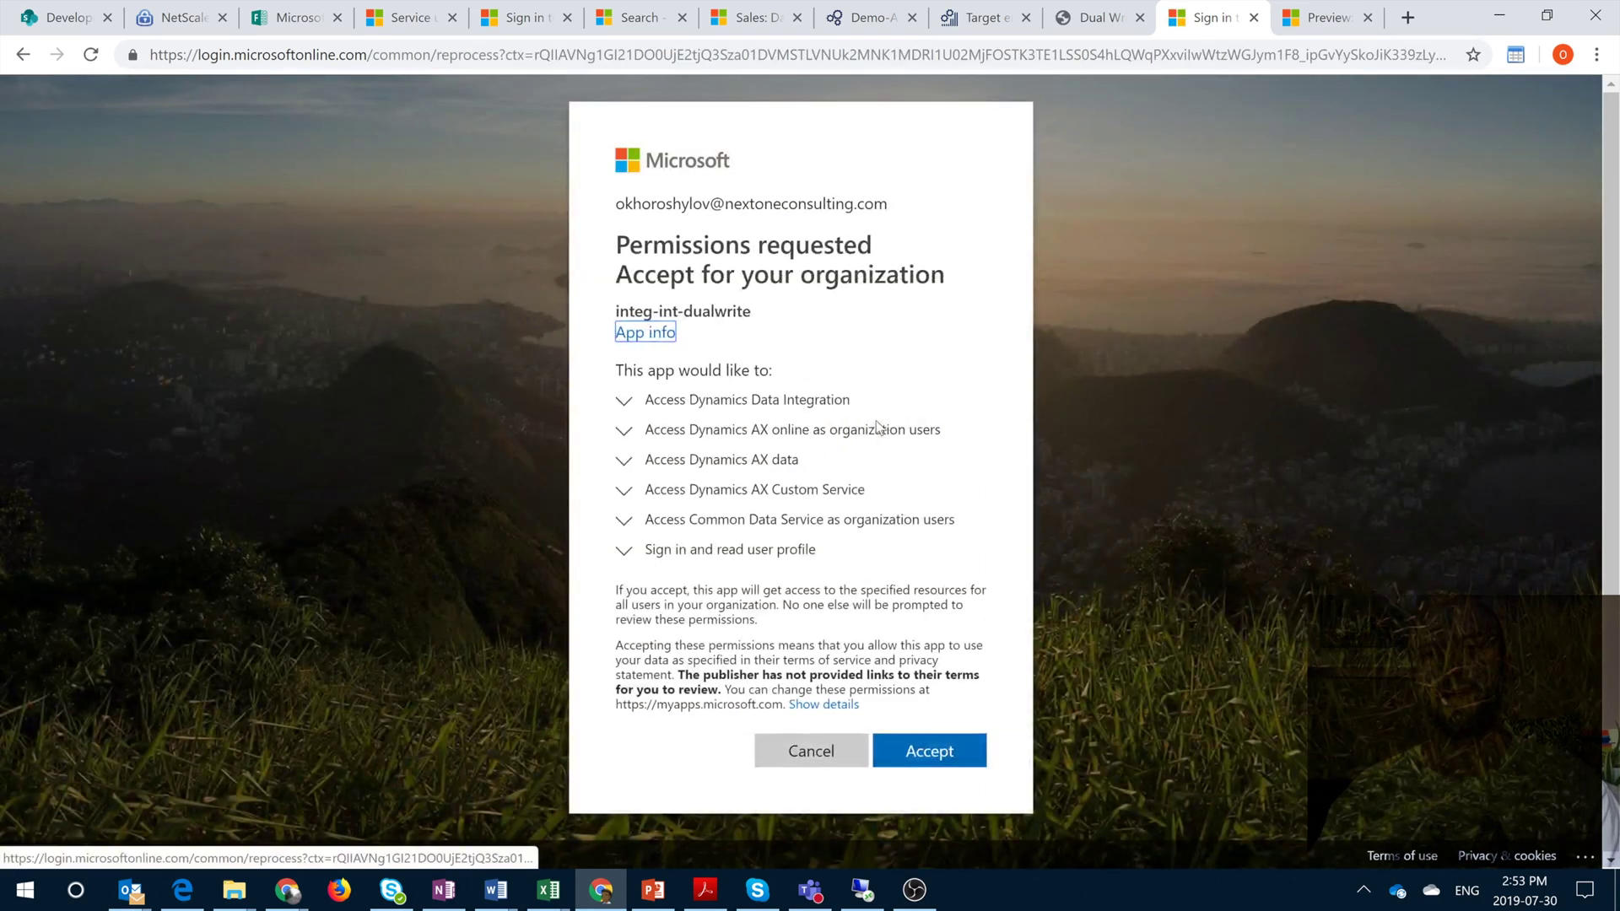
left_click(928, 750)
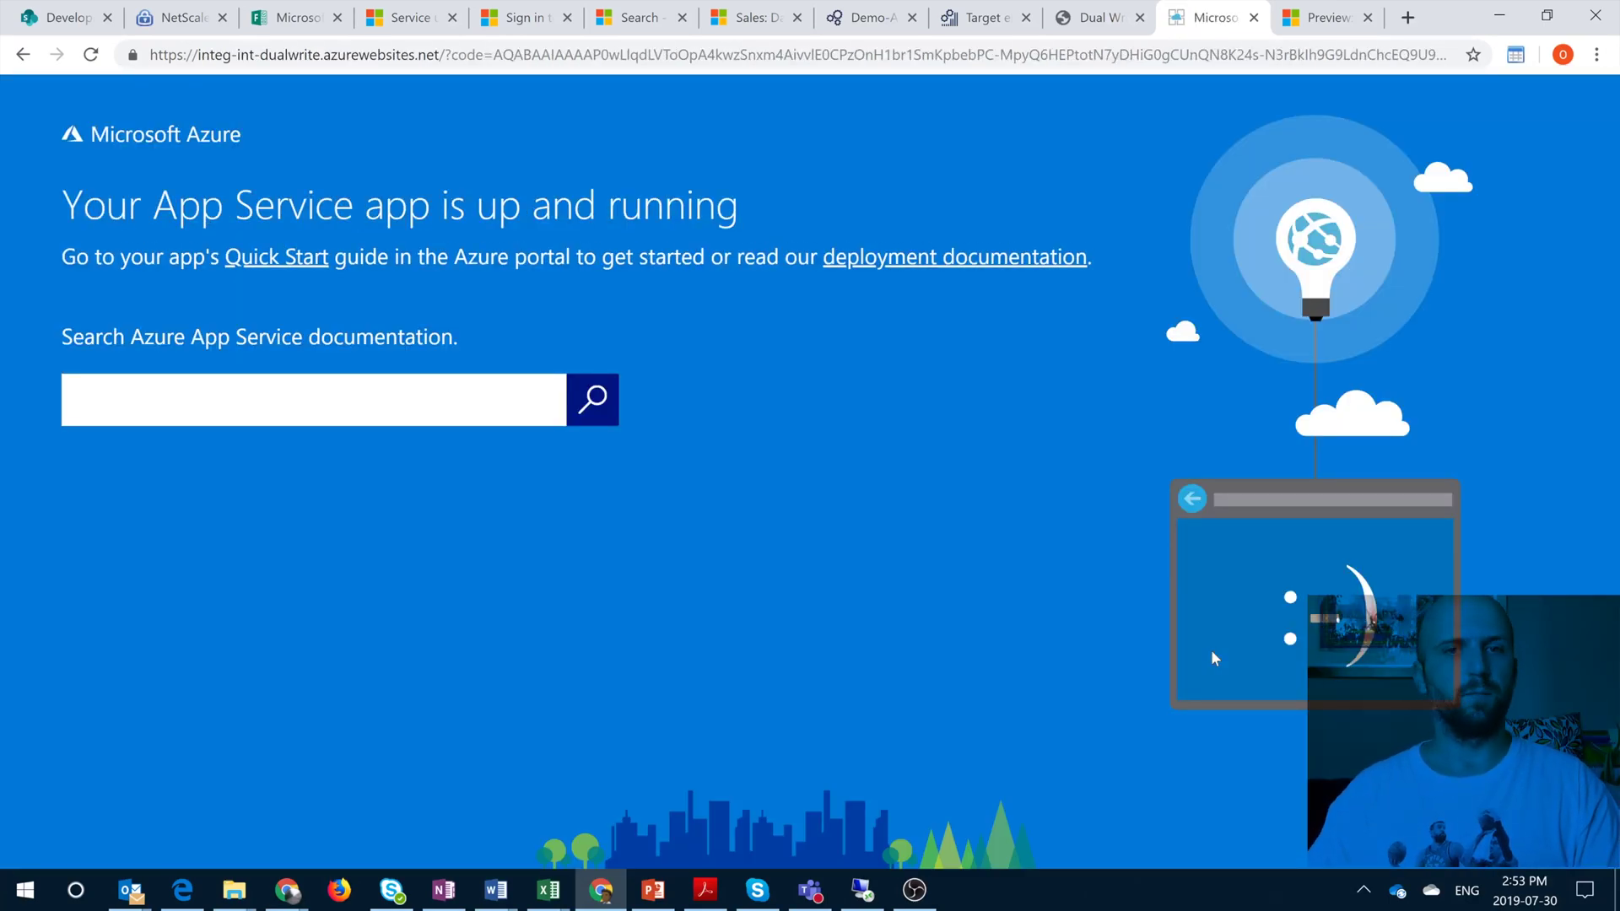
left_click(914, 890)
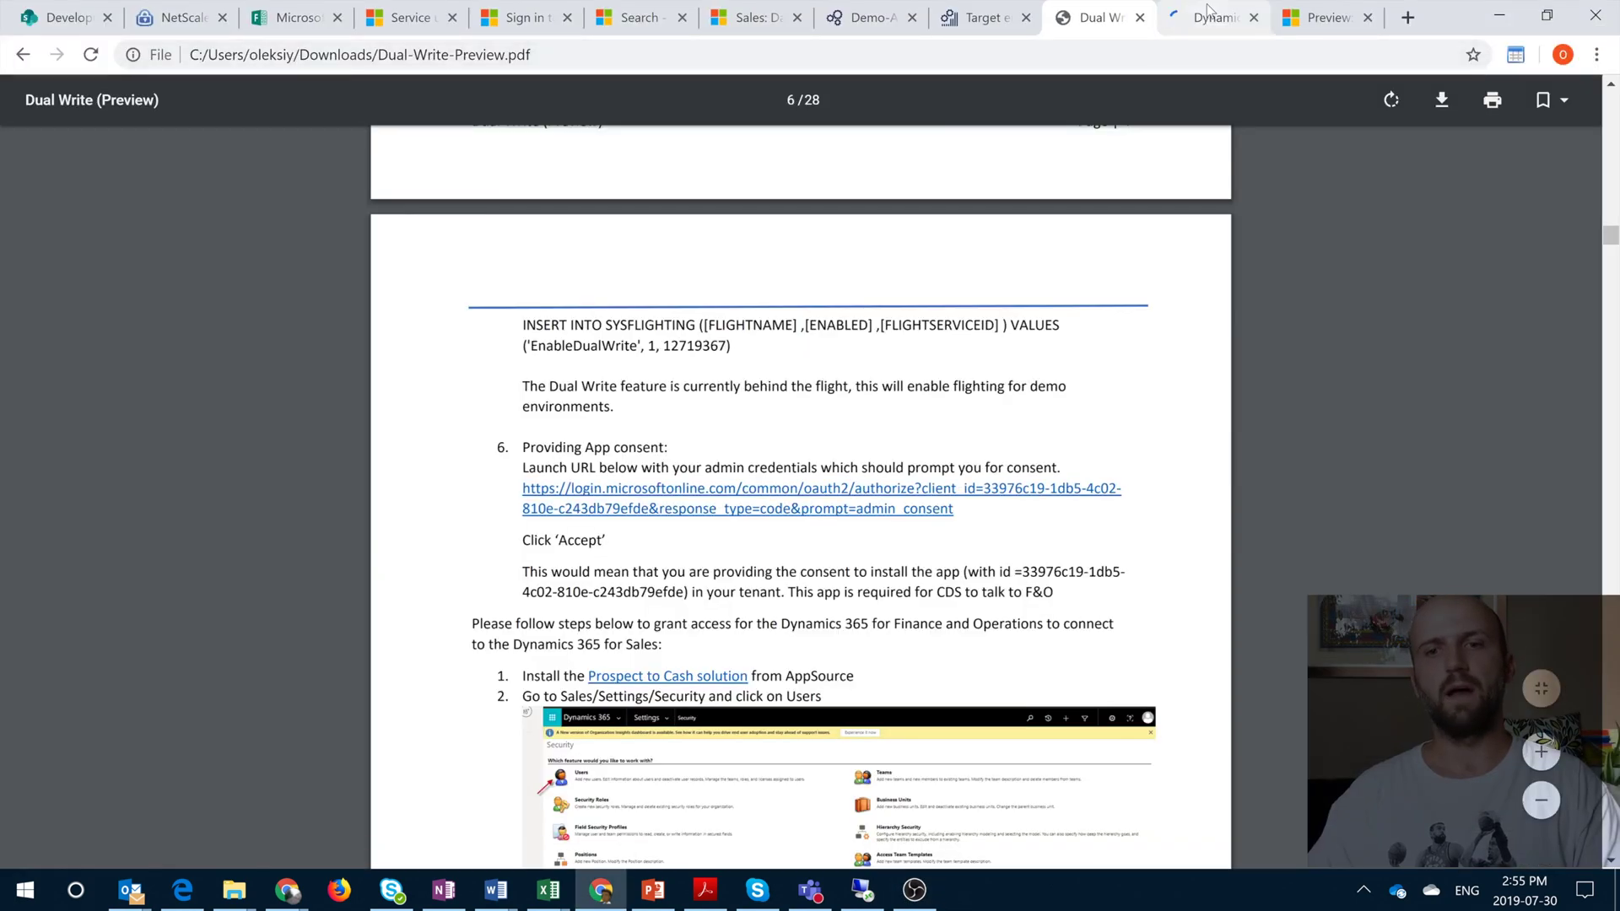
Sign in to AppSource, get Dynamics 365, Prospect to Cash, and continue to Dynamics 365
left_click(1206, 18)
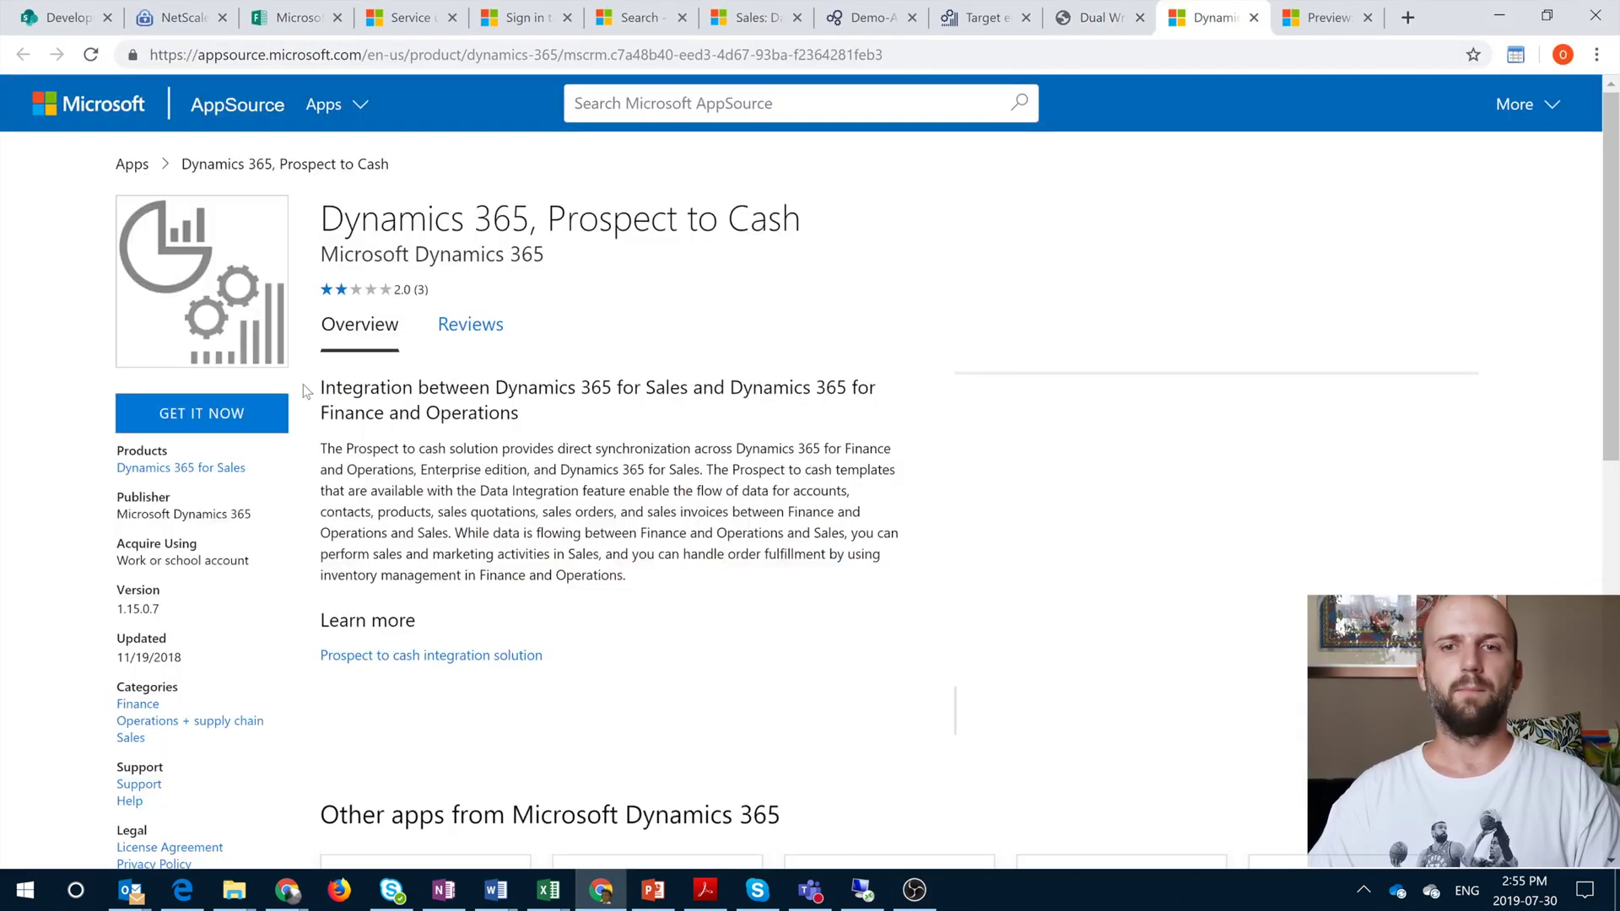
left_click(218, 410)
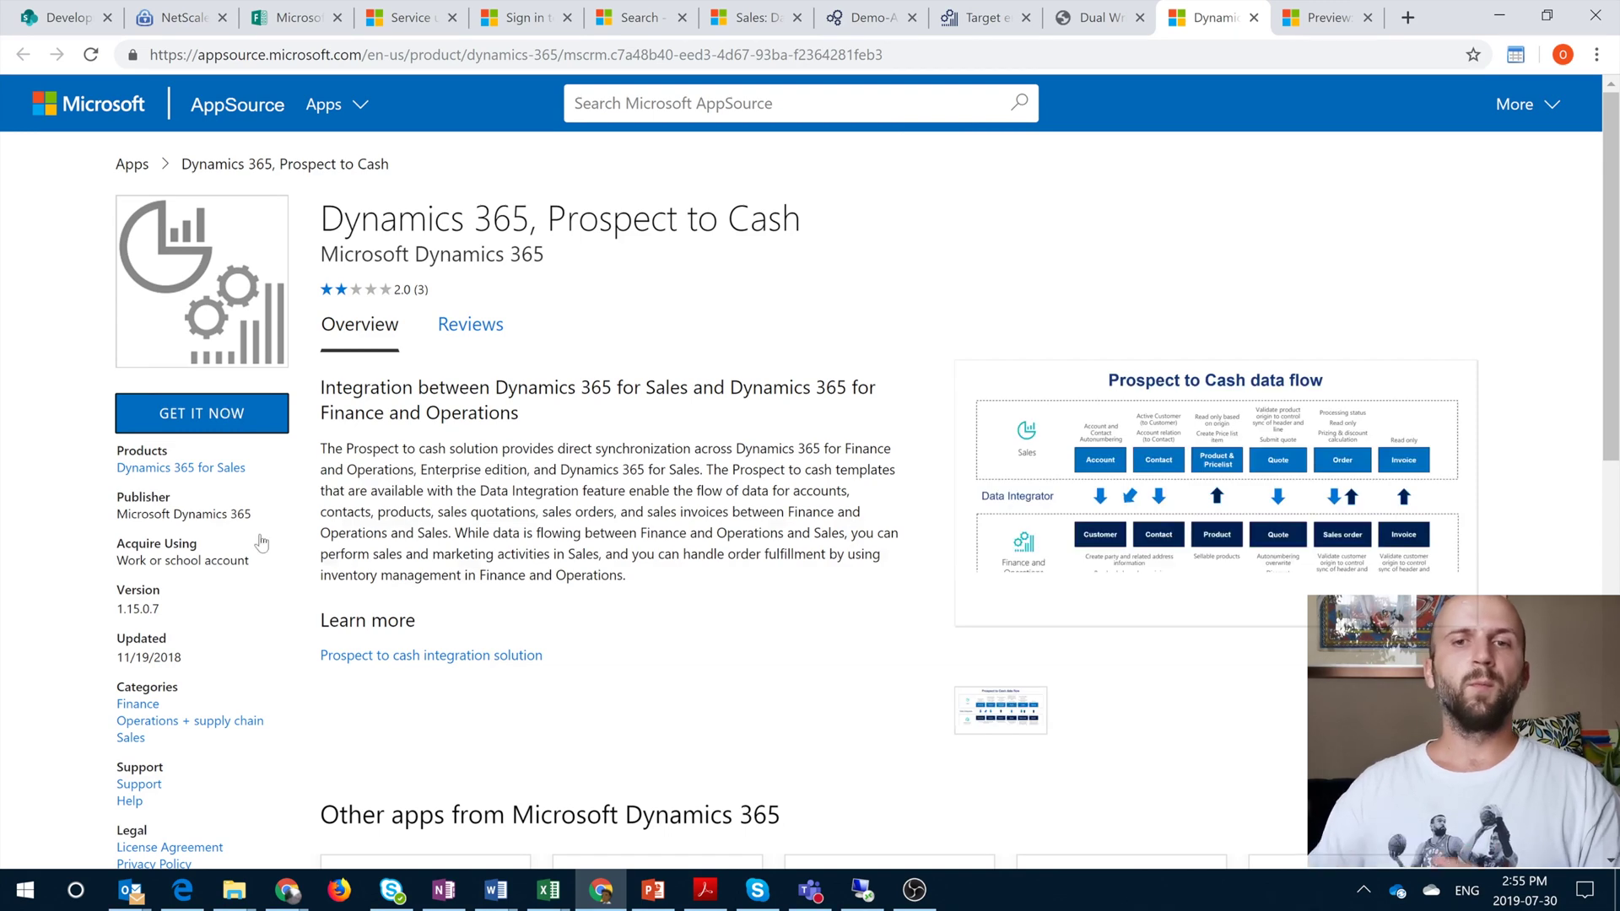
left_click(204, 413)
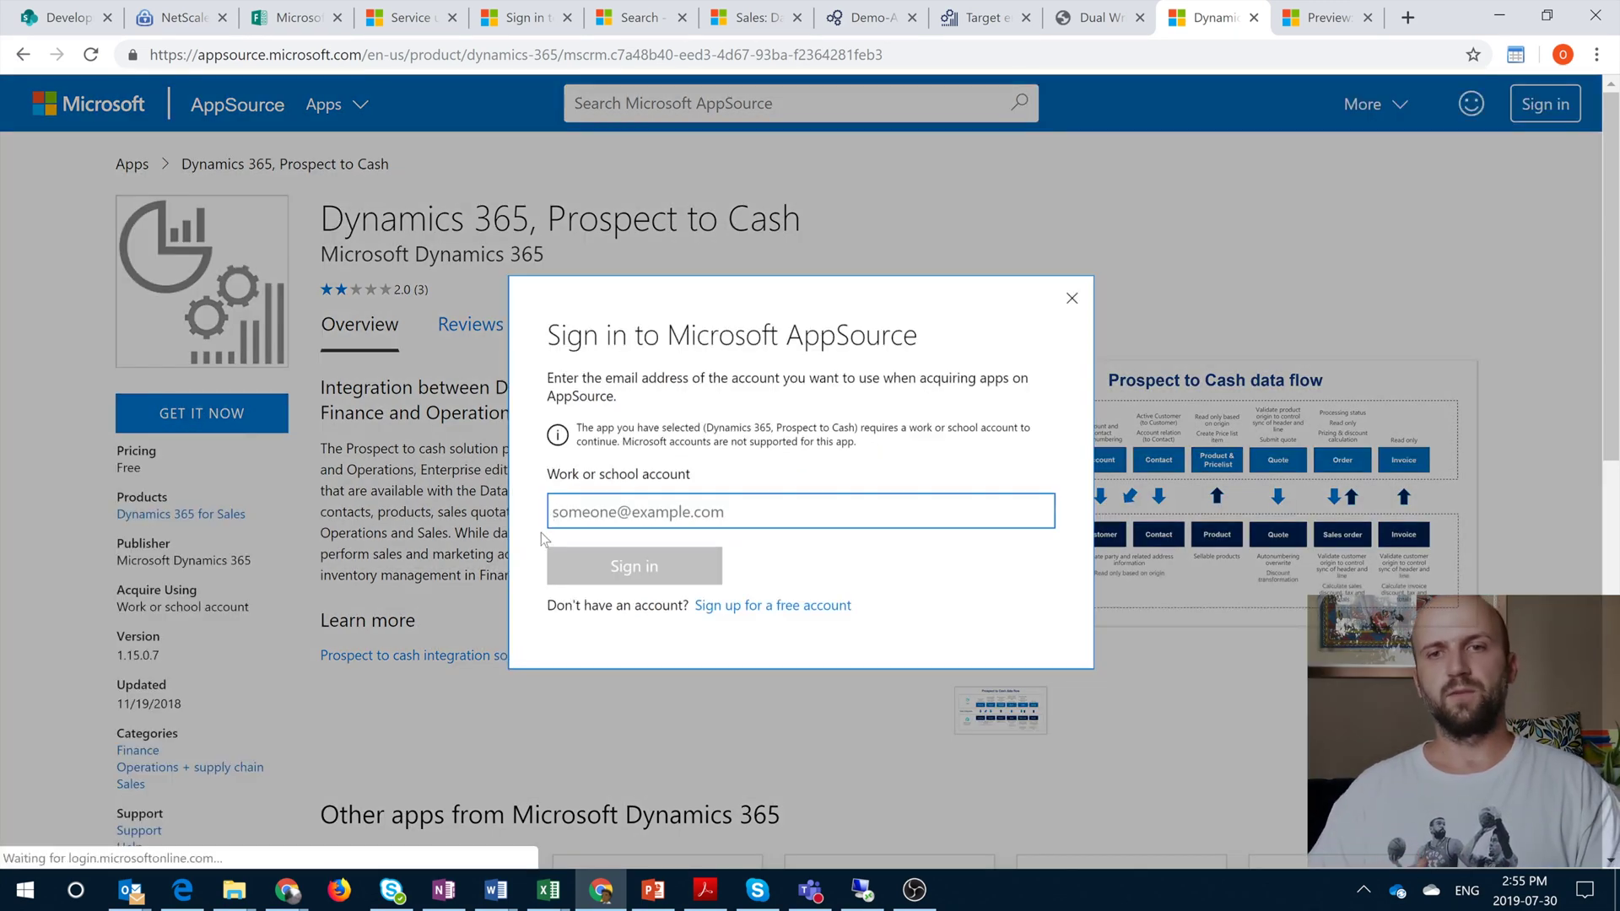
left_click(1090, 296)
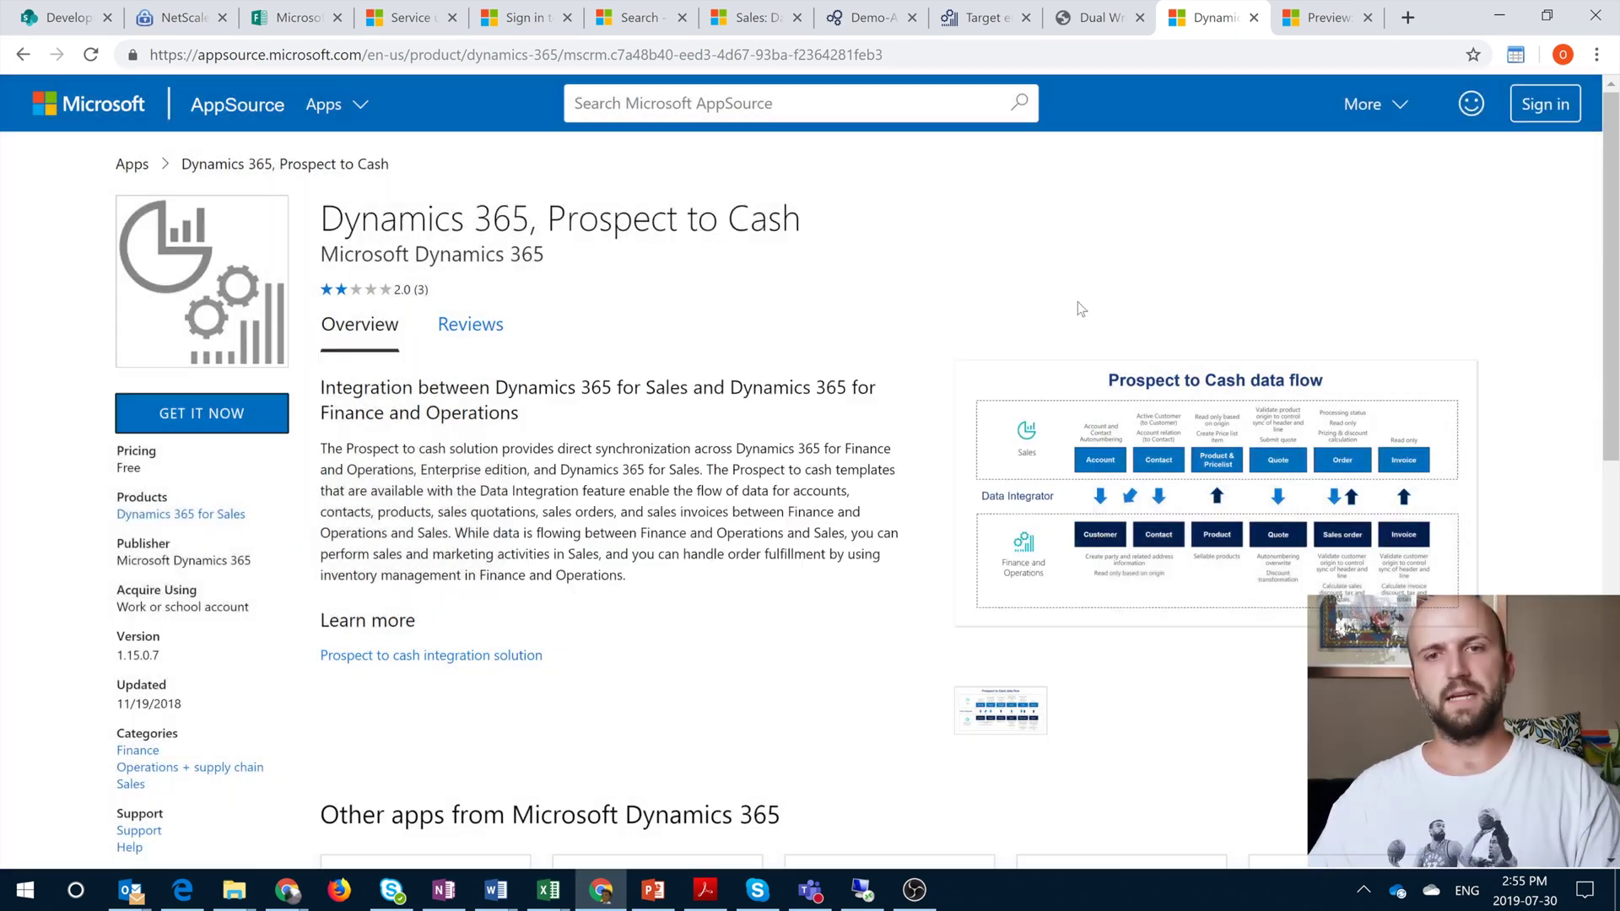
left_click(1548, 104)
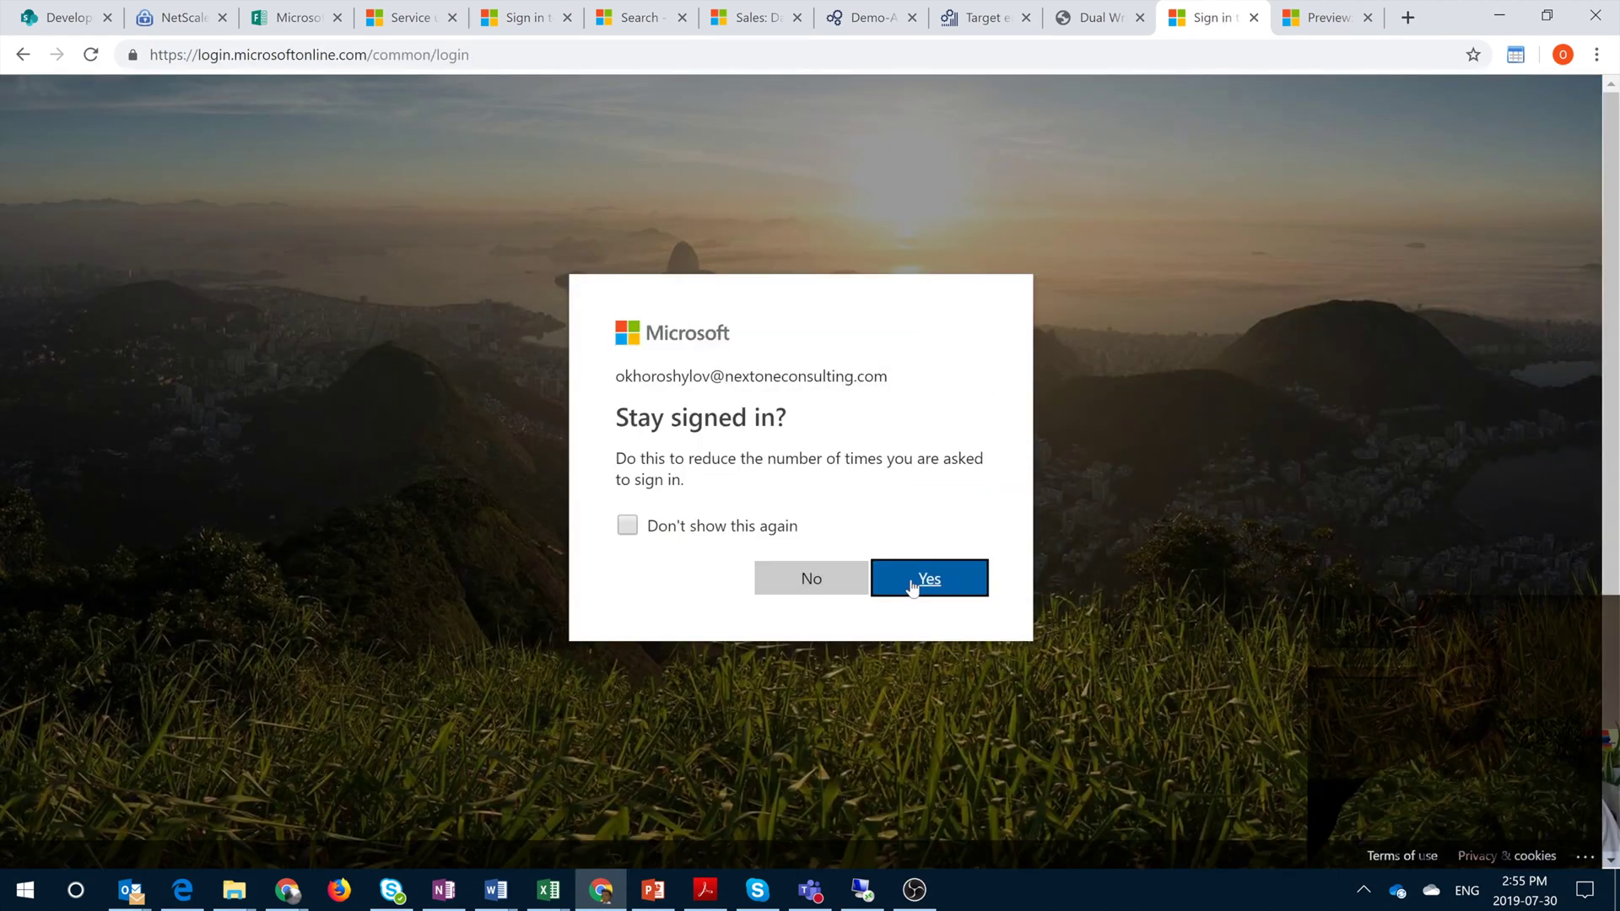
left_click(915, 582)
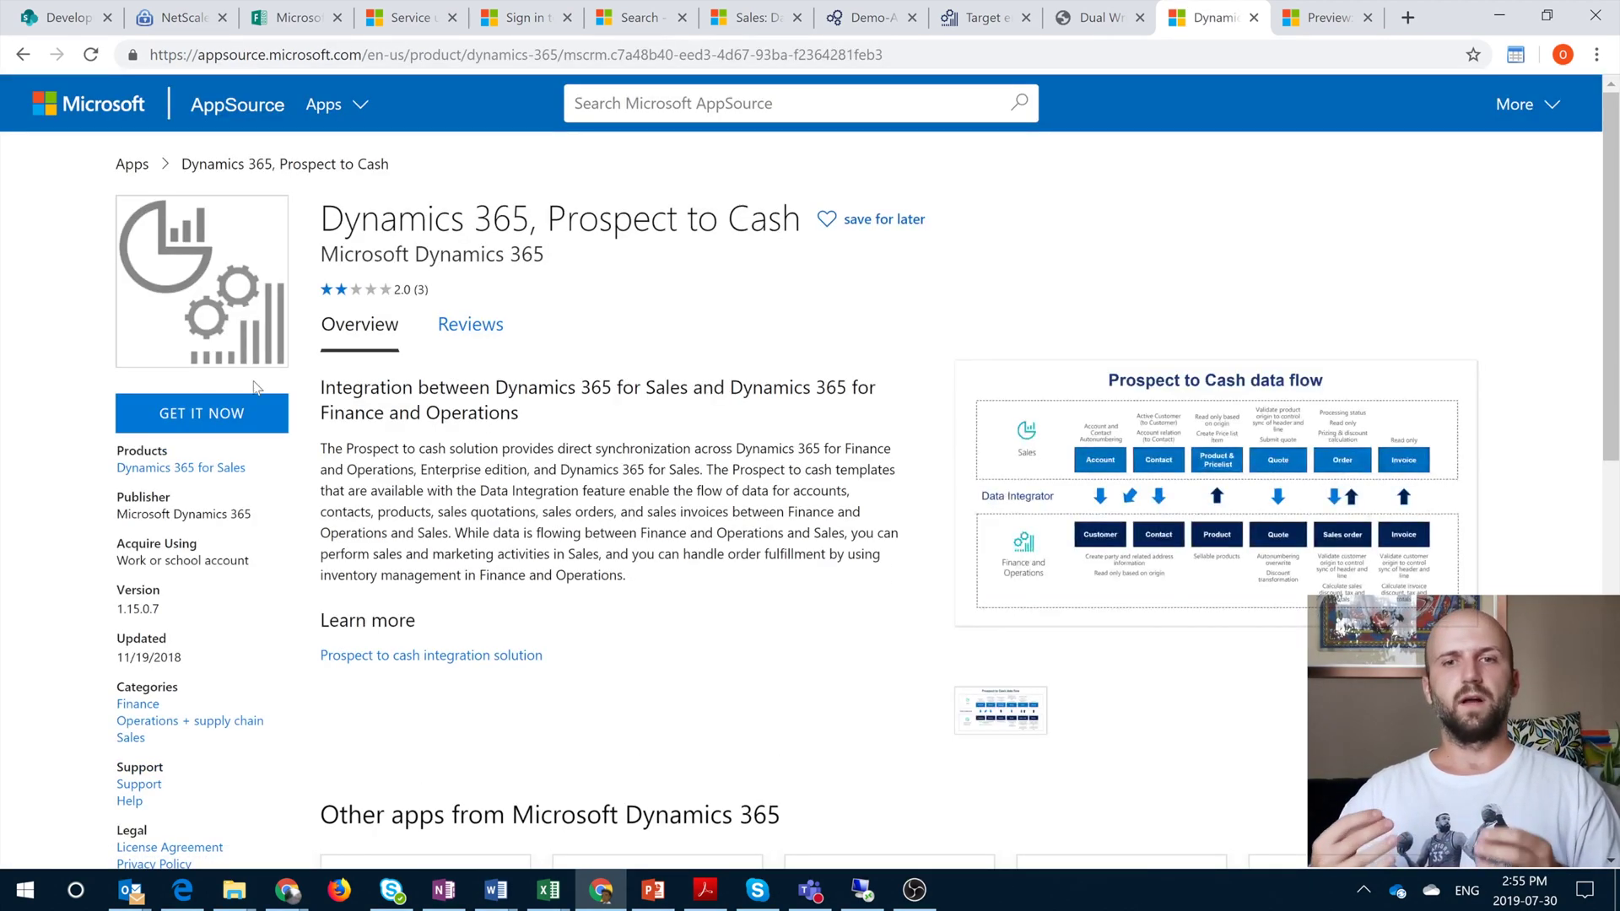
left_click(244, 412)
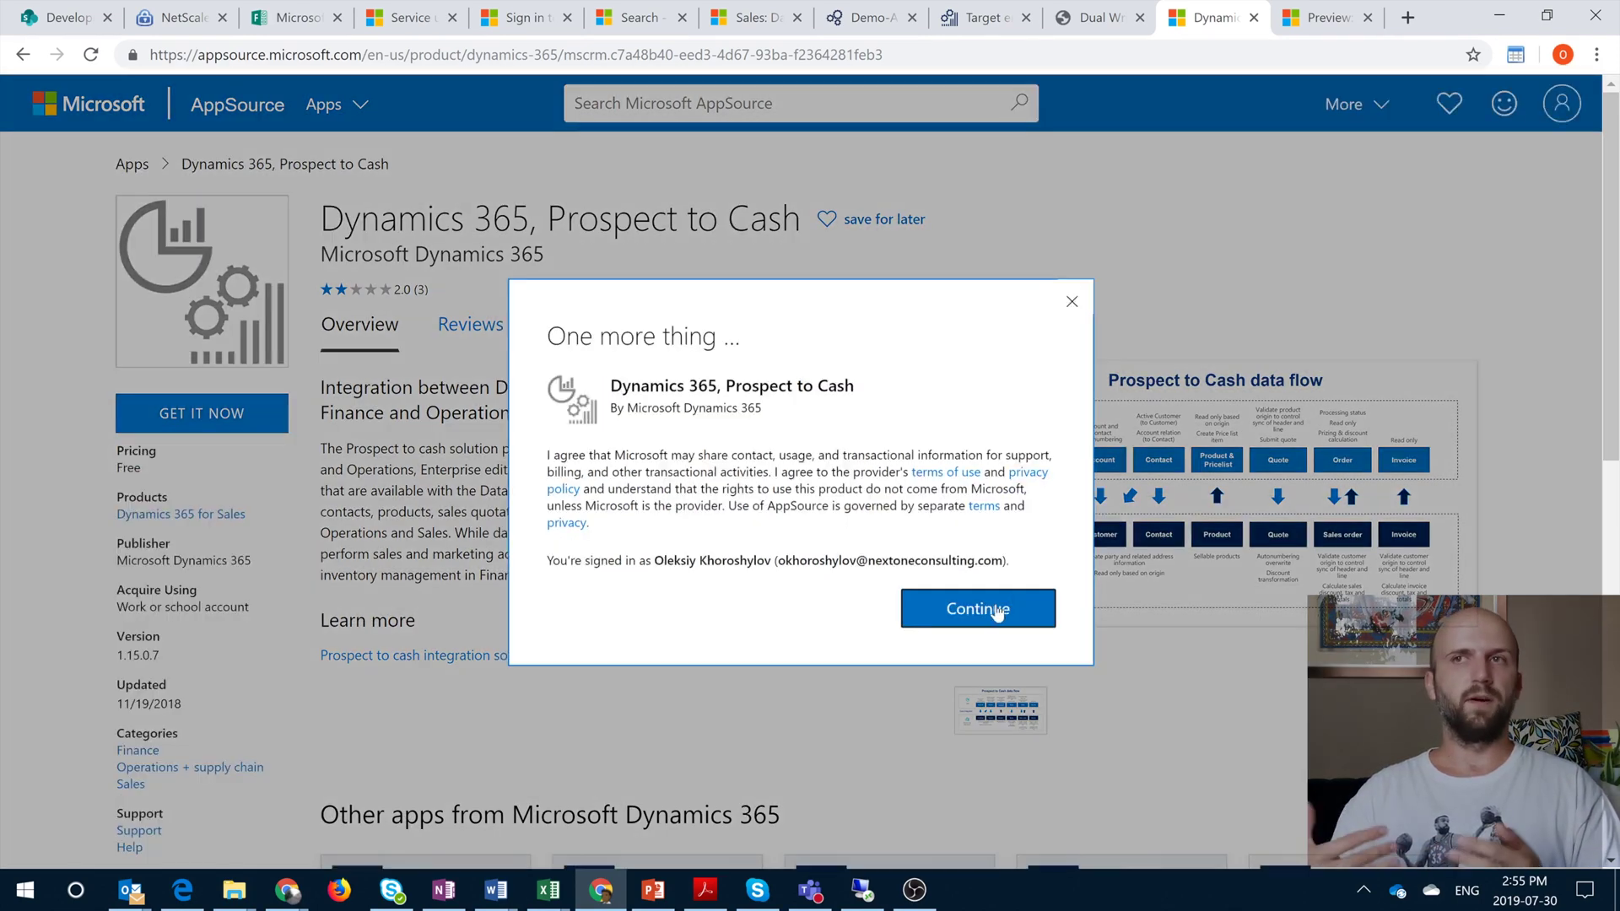
left_click(995, 607)
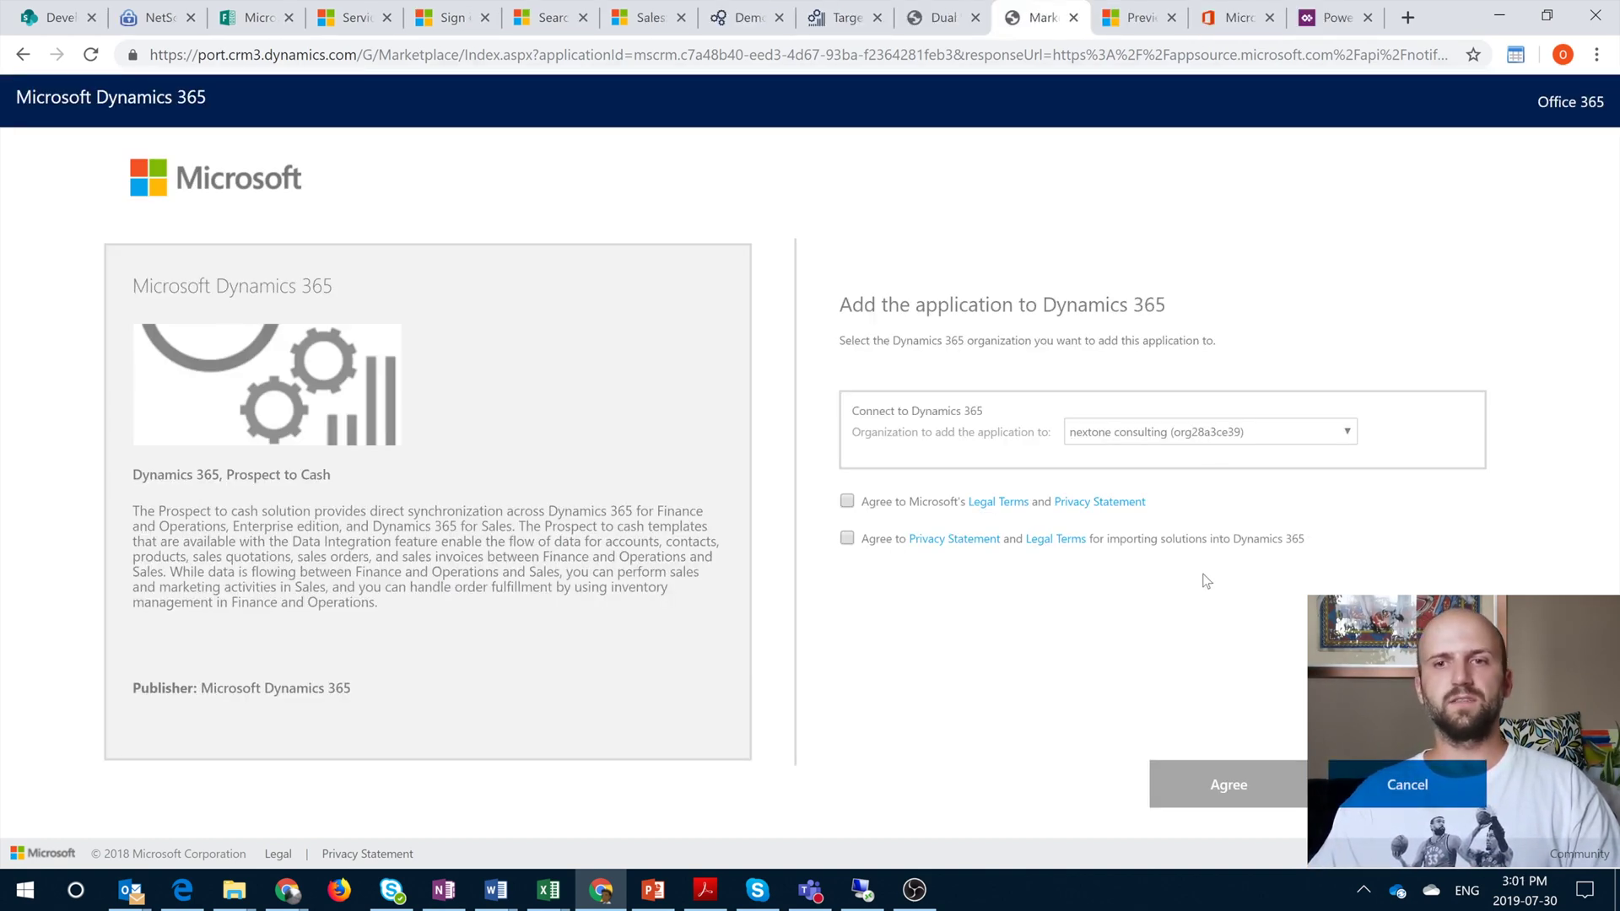
Agree to both legal terms and add Prospect to Cash to the nextone consulting instance
left_click(846, 503)
left_click(847, 540)
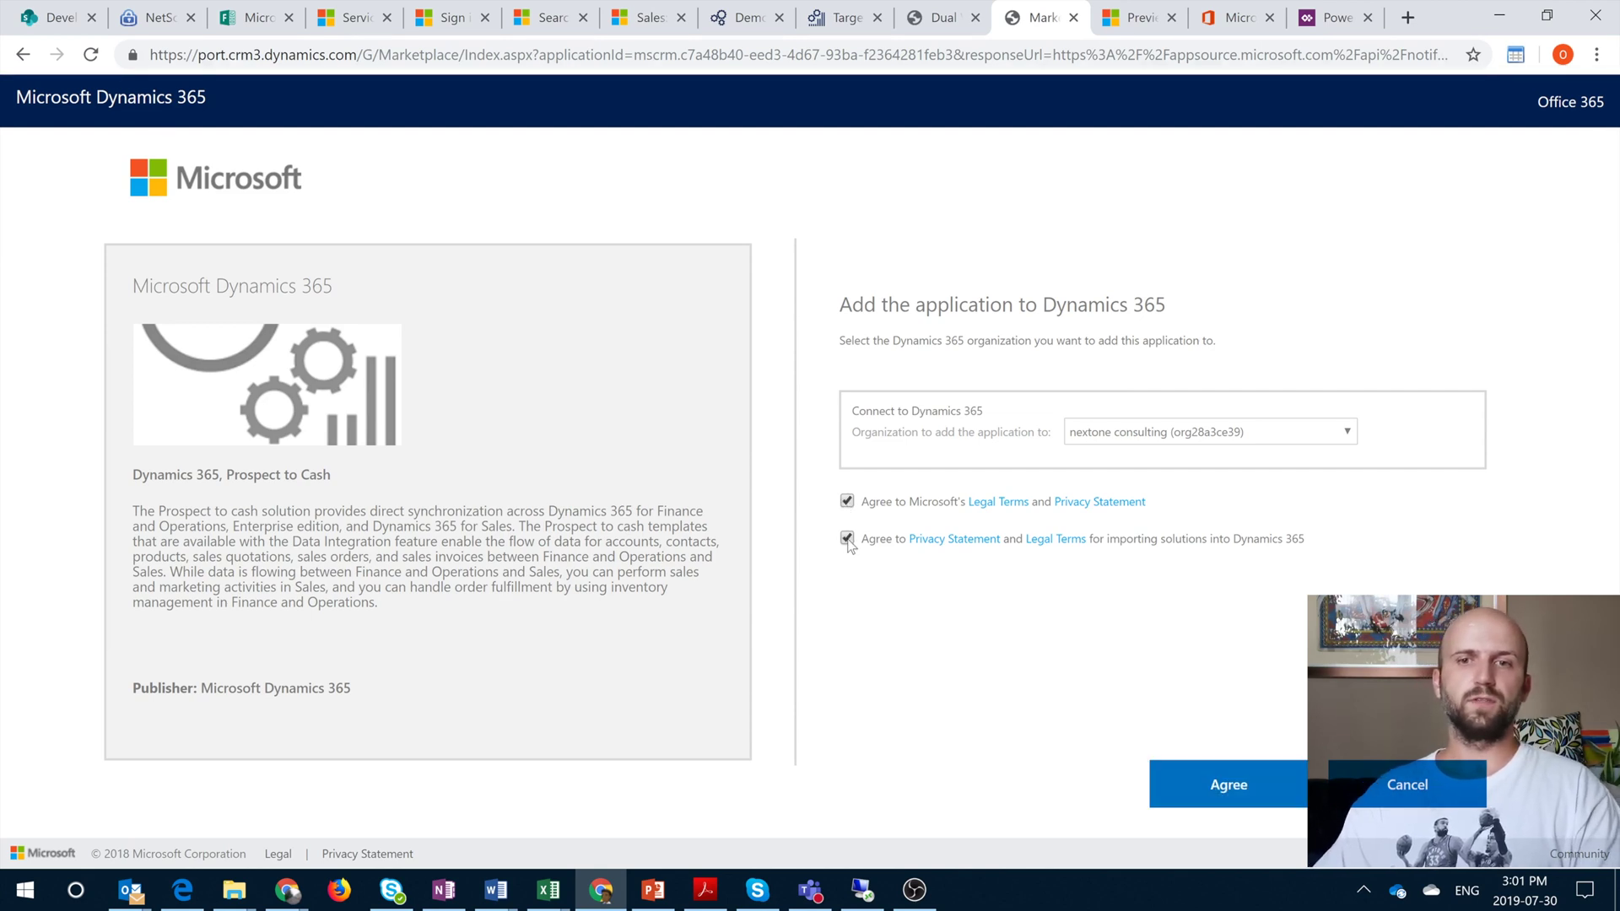
left_click(1239, 769)
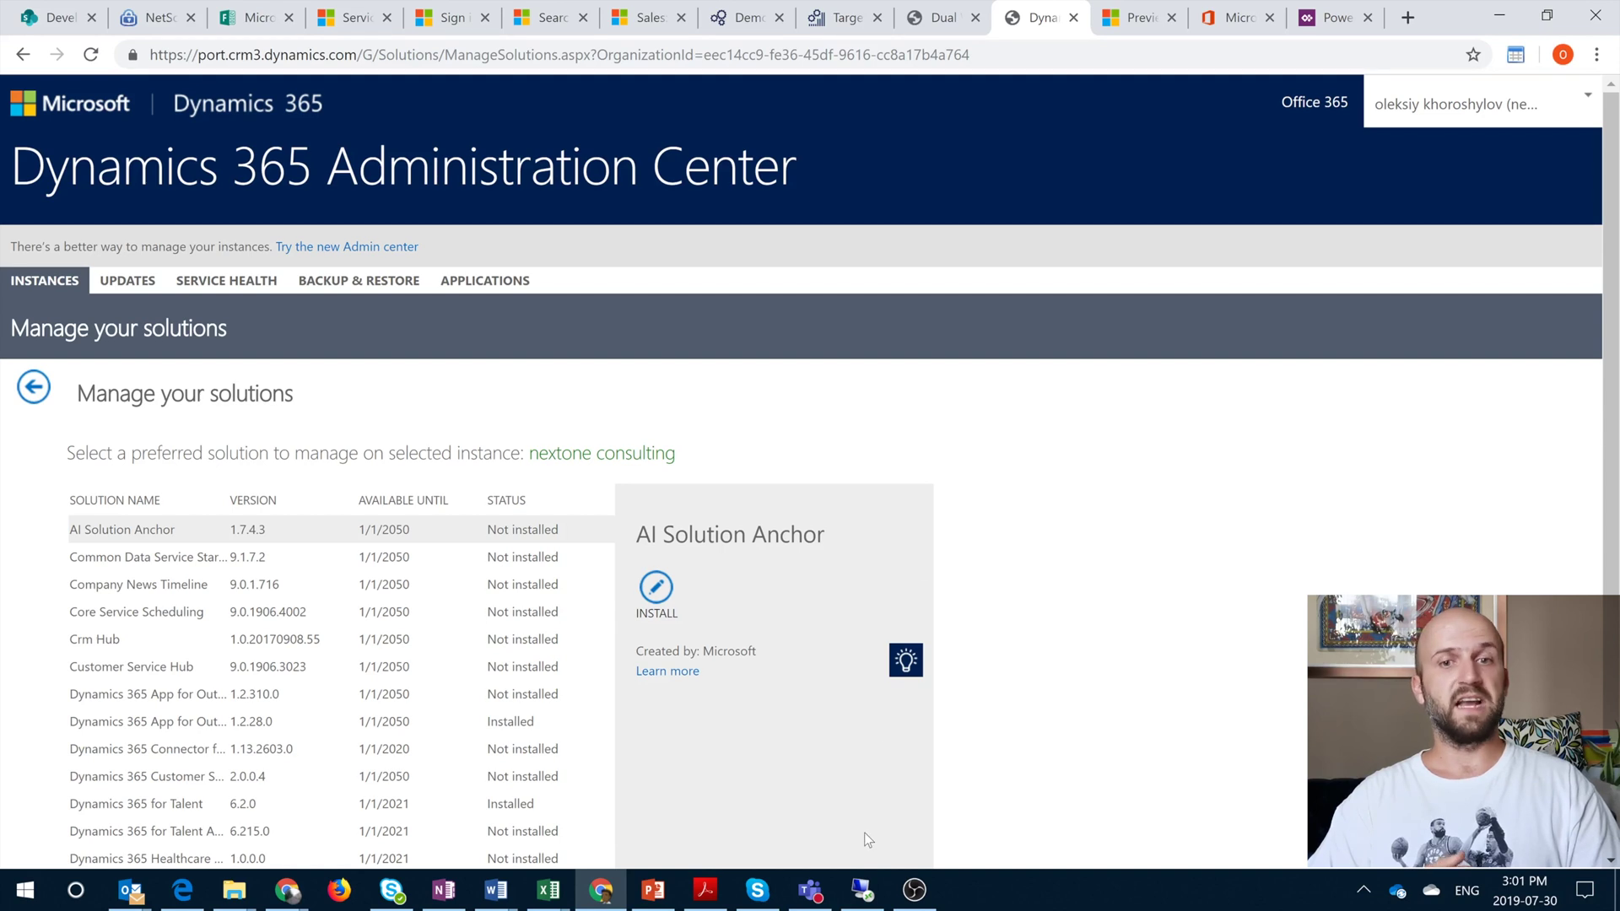
Page through Manage your solutions to confirm Prospect to Cash 1.15.0.7 shows Installed
scroll(473, 599, "down", 1)
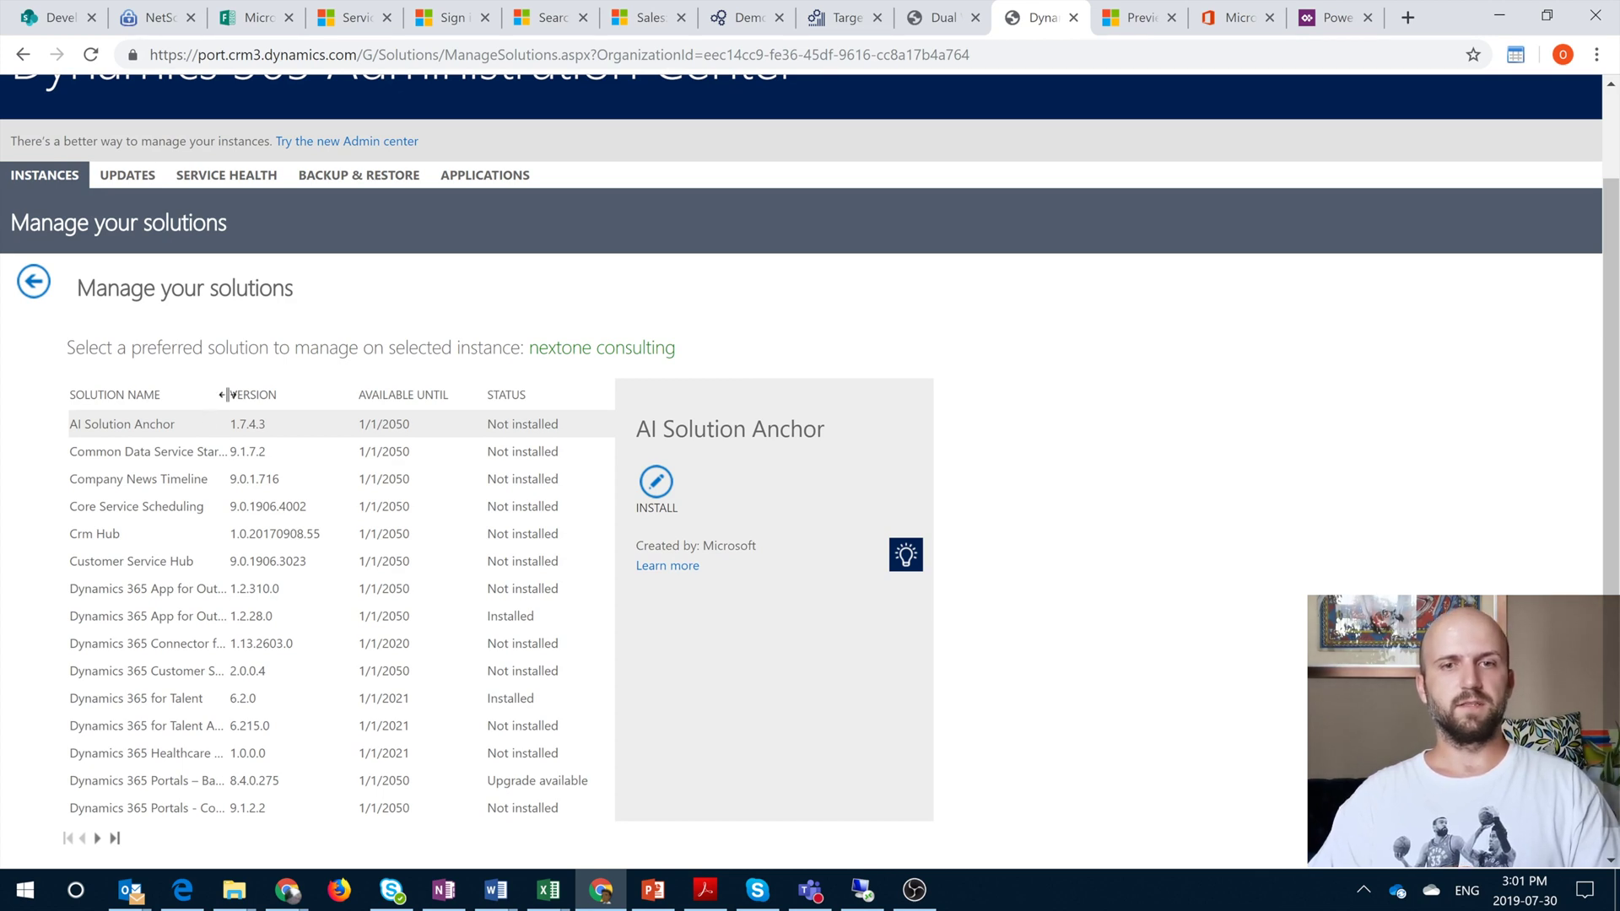
left_click(98, 837)
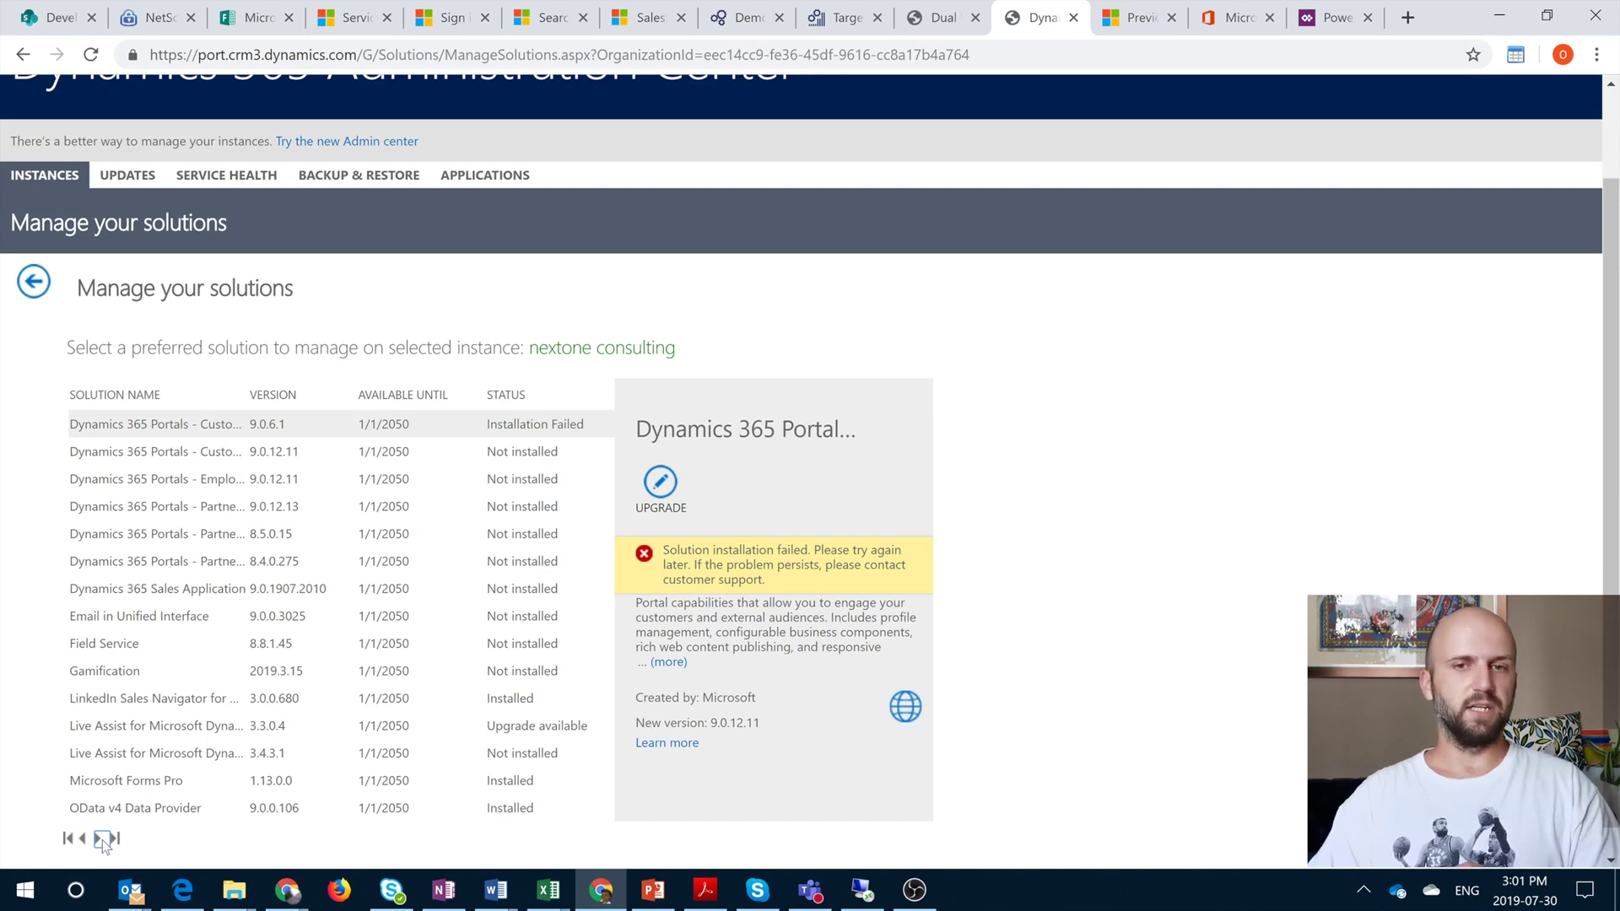
left_click(101, 840)
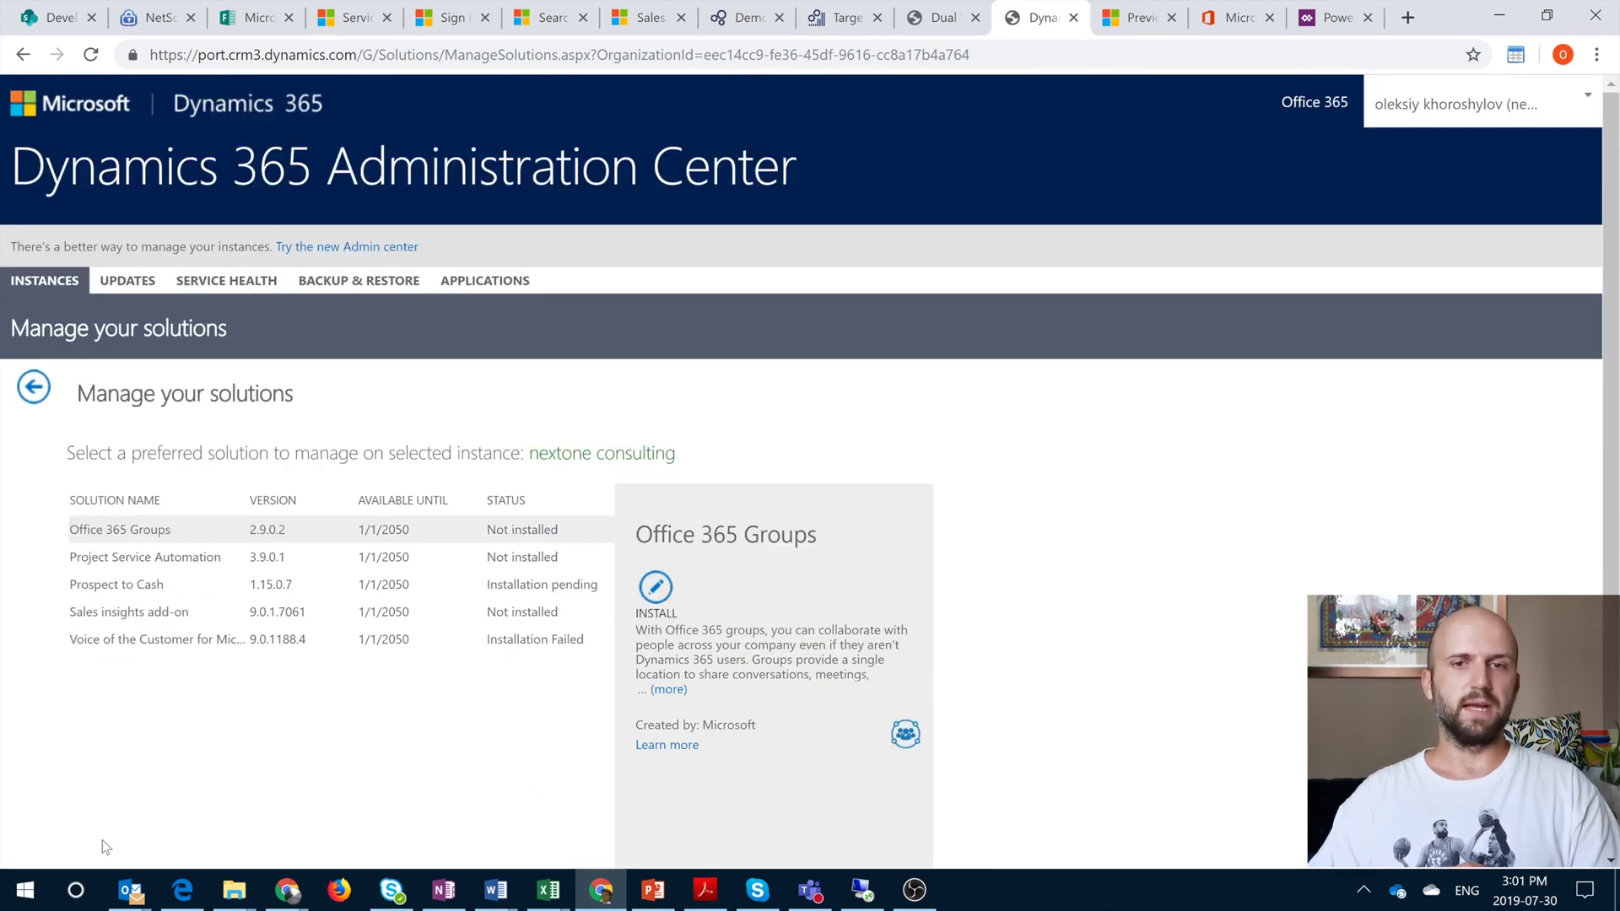
left_click(160, 594)
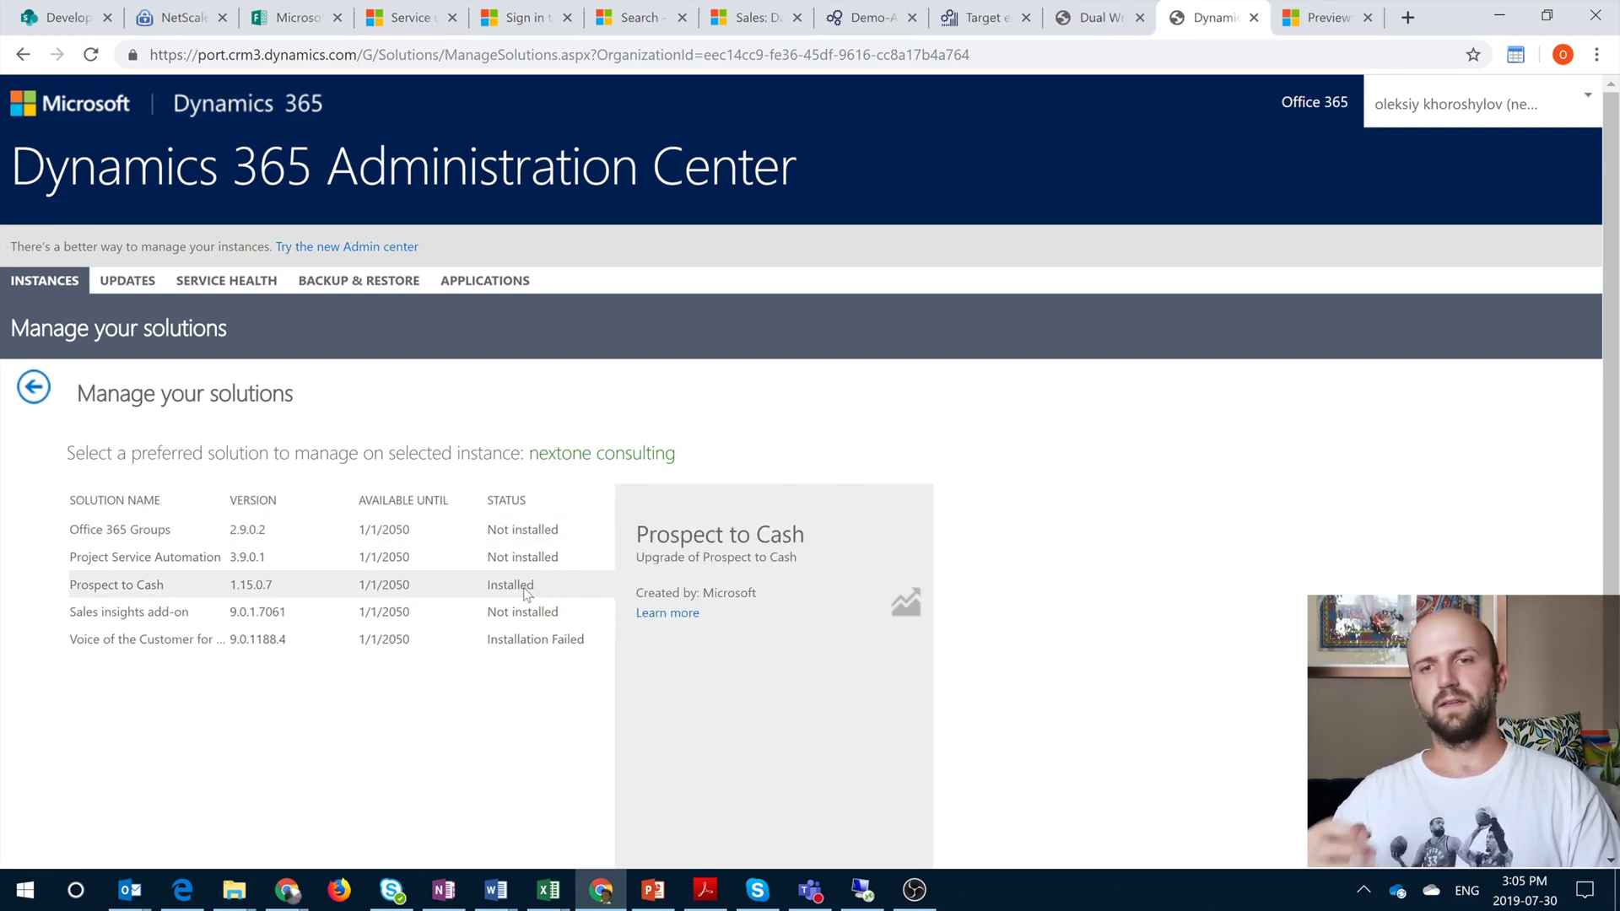
left_click_drag(535, 585, 65, 594)
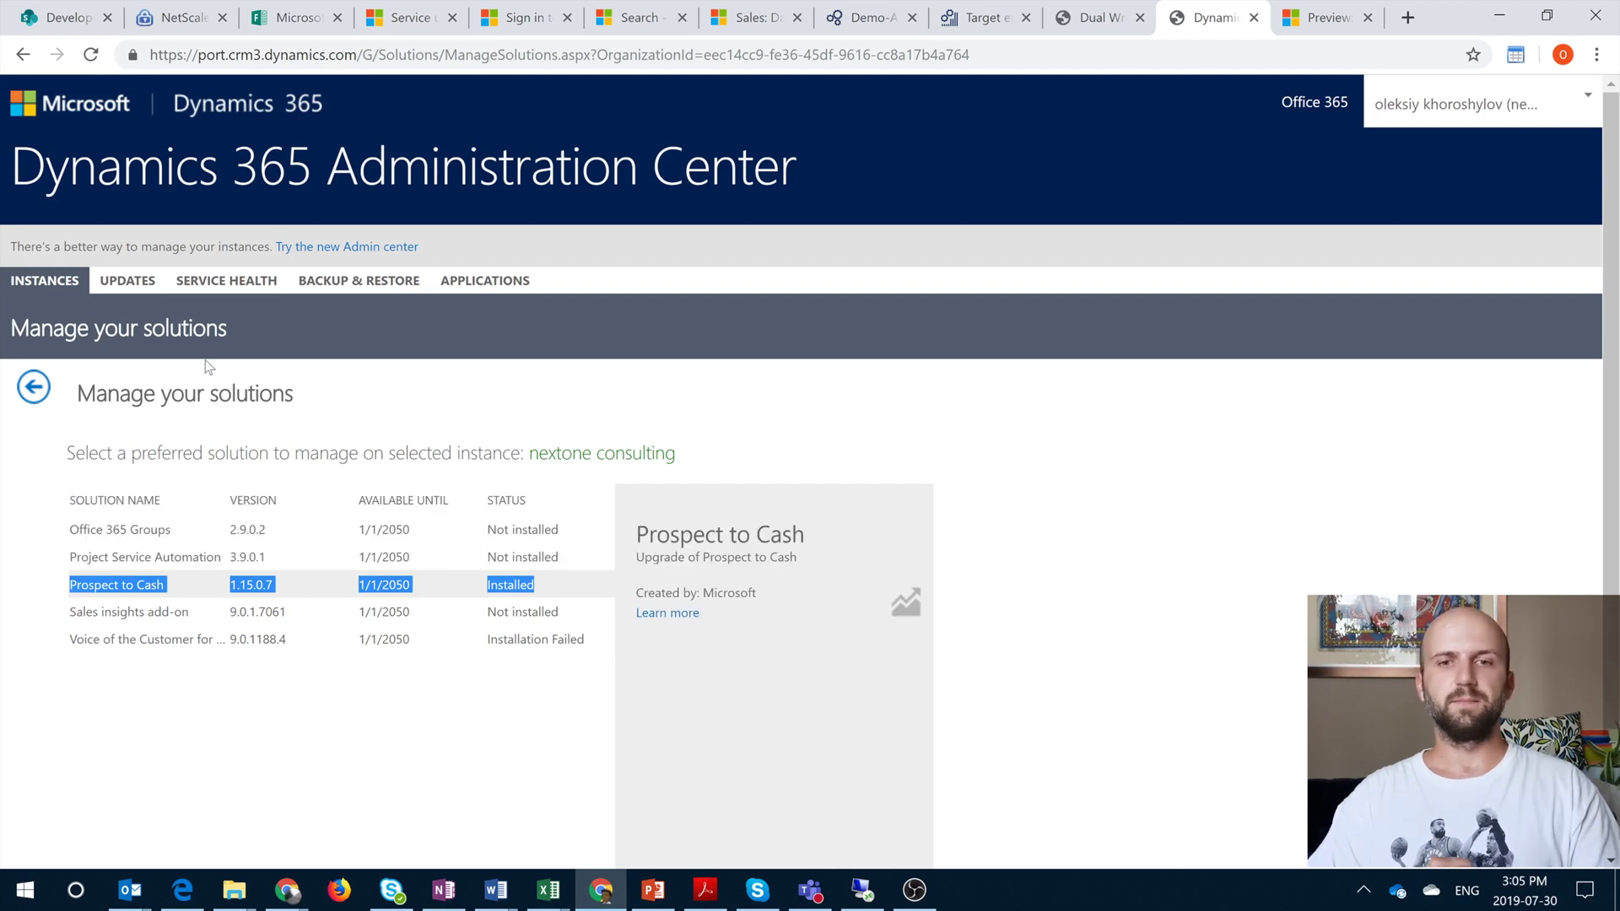
left_click(153, 285)
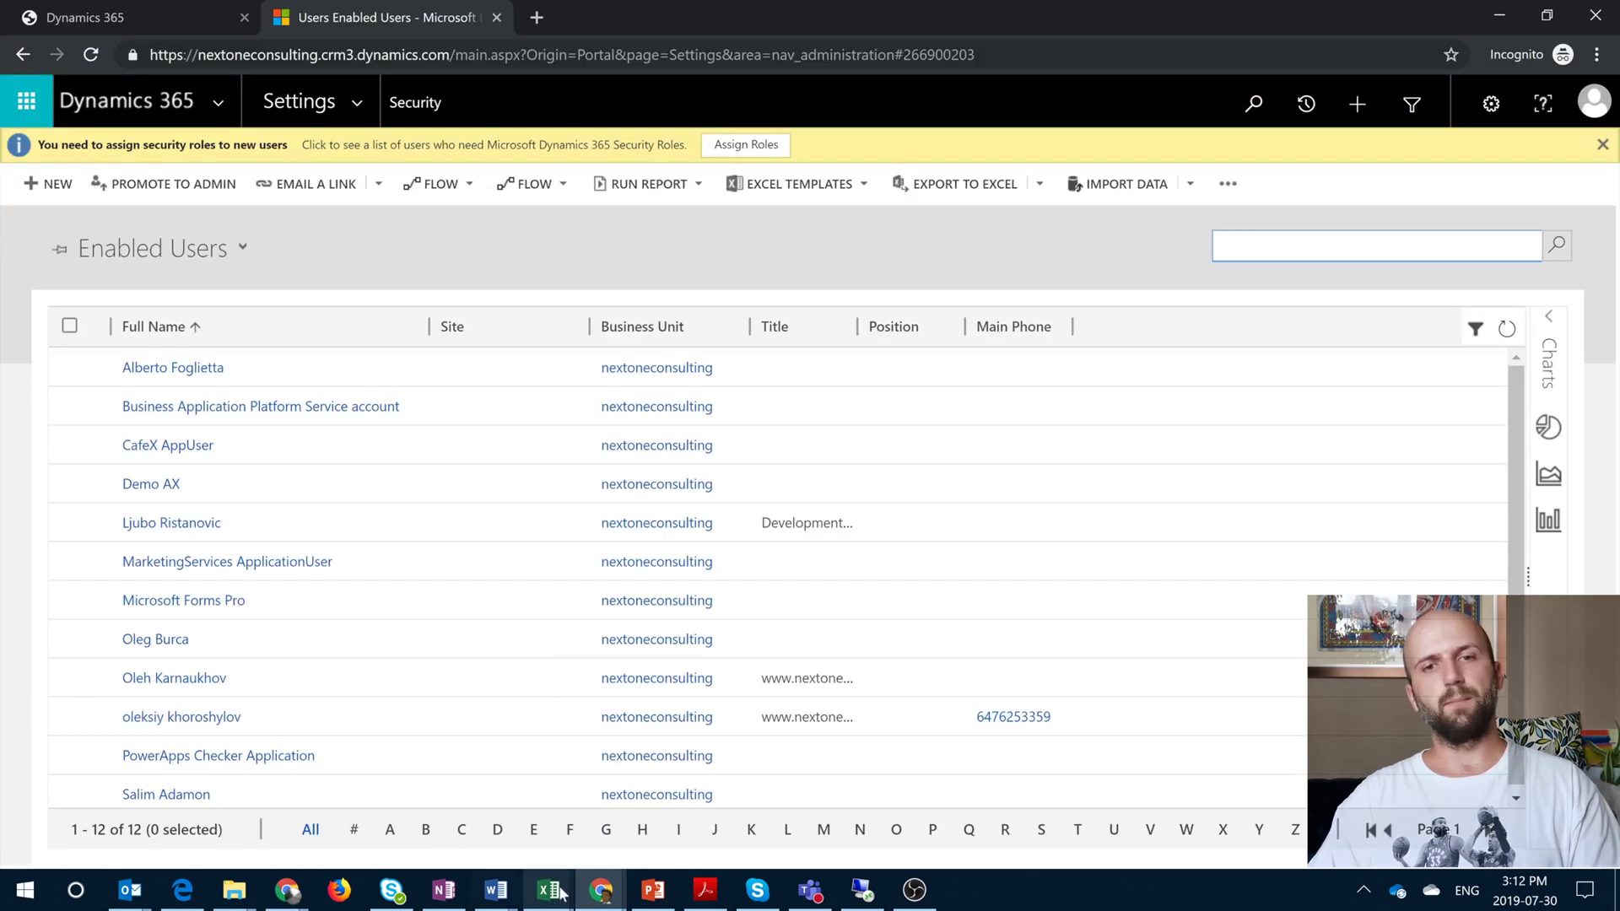
In Sales Settings > Security > Users, switch the view to Application Users
left_click(600, 890)
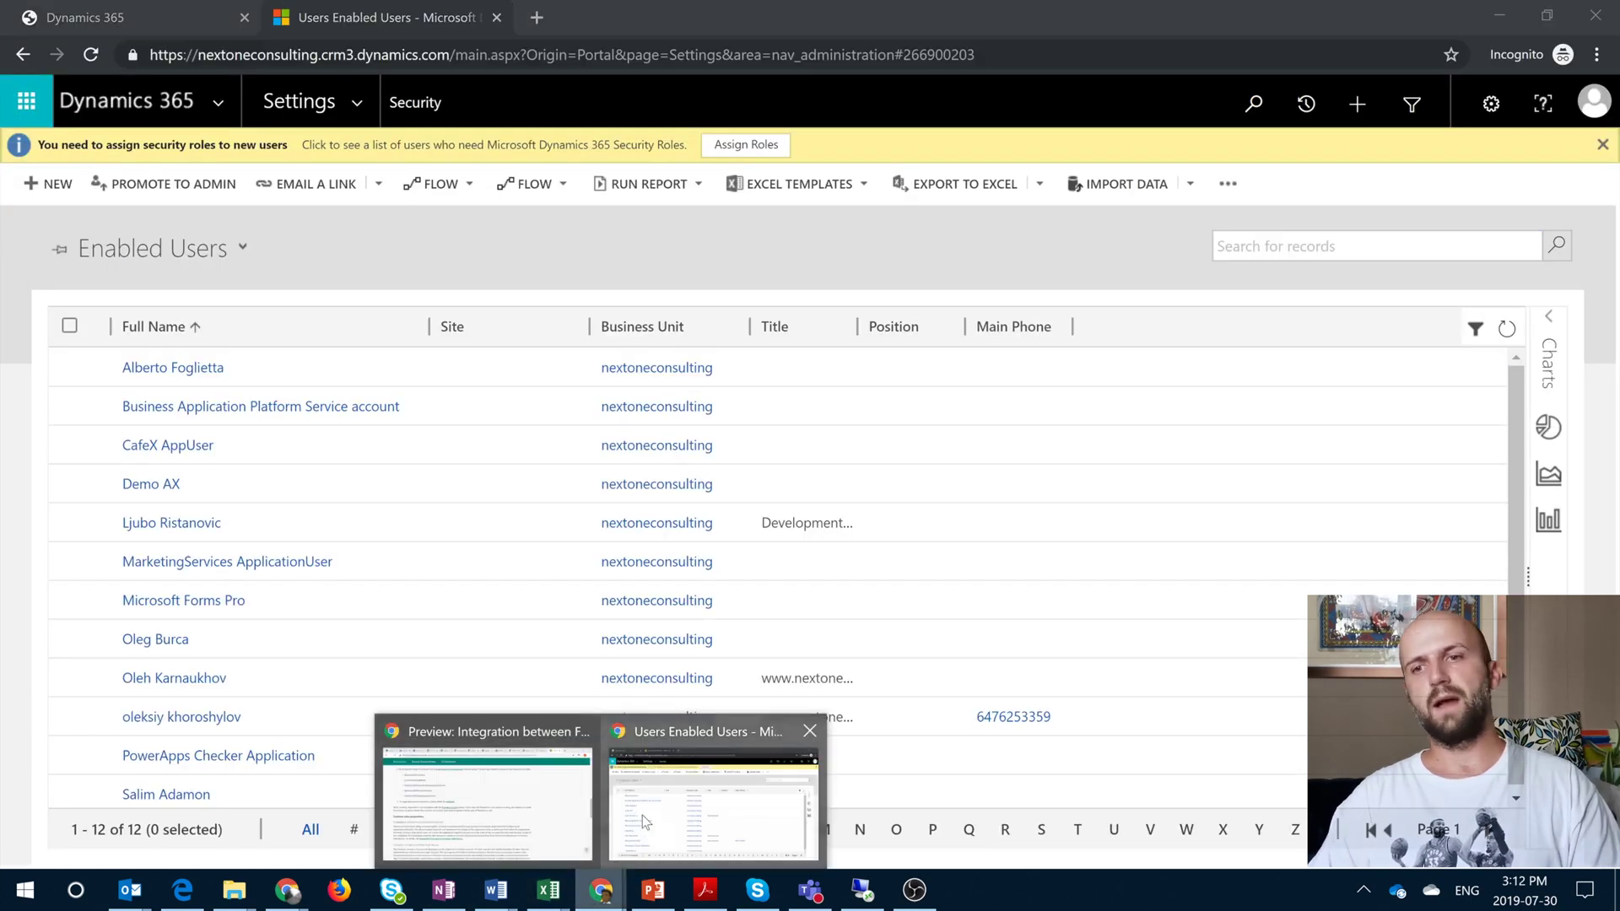
left_click(520, 816)
left_click(1219, 10)
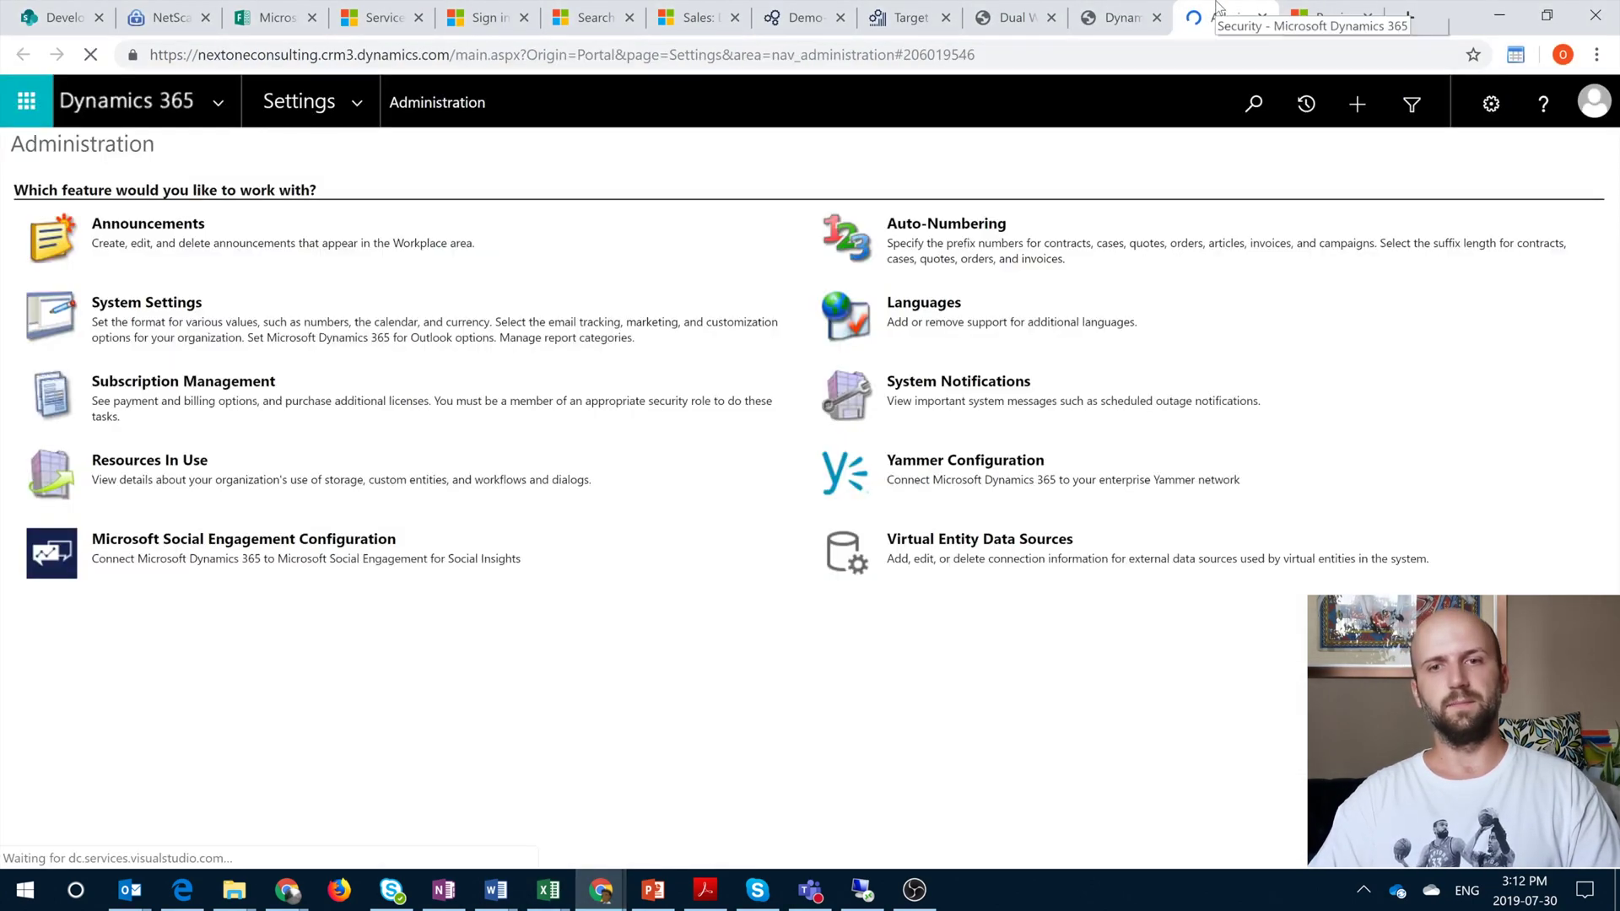
left_click(354, 103)
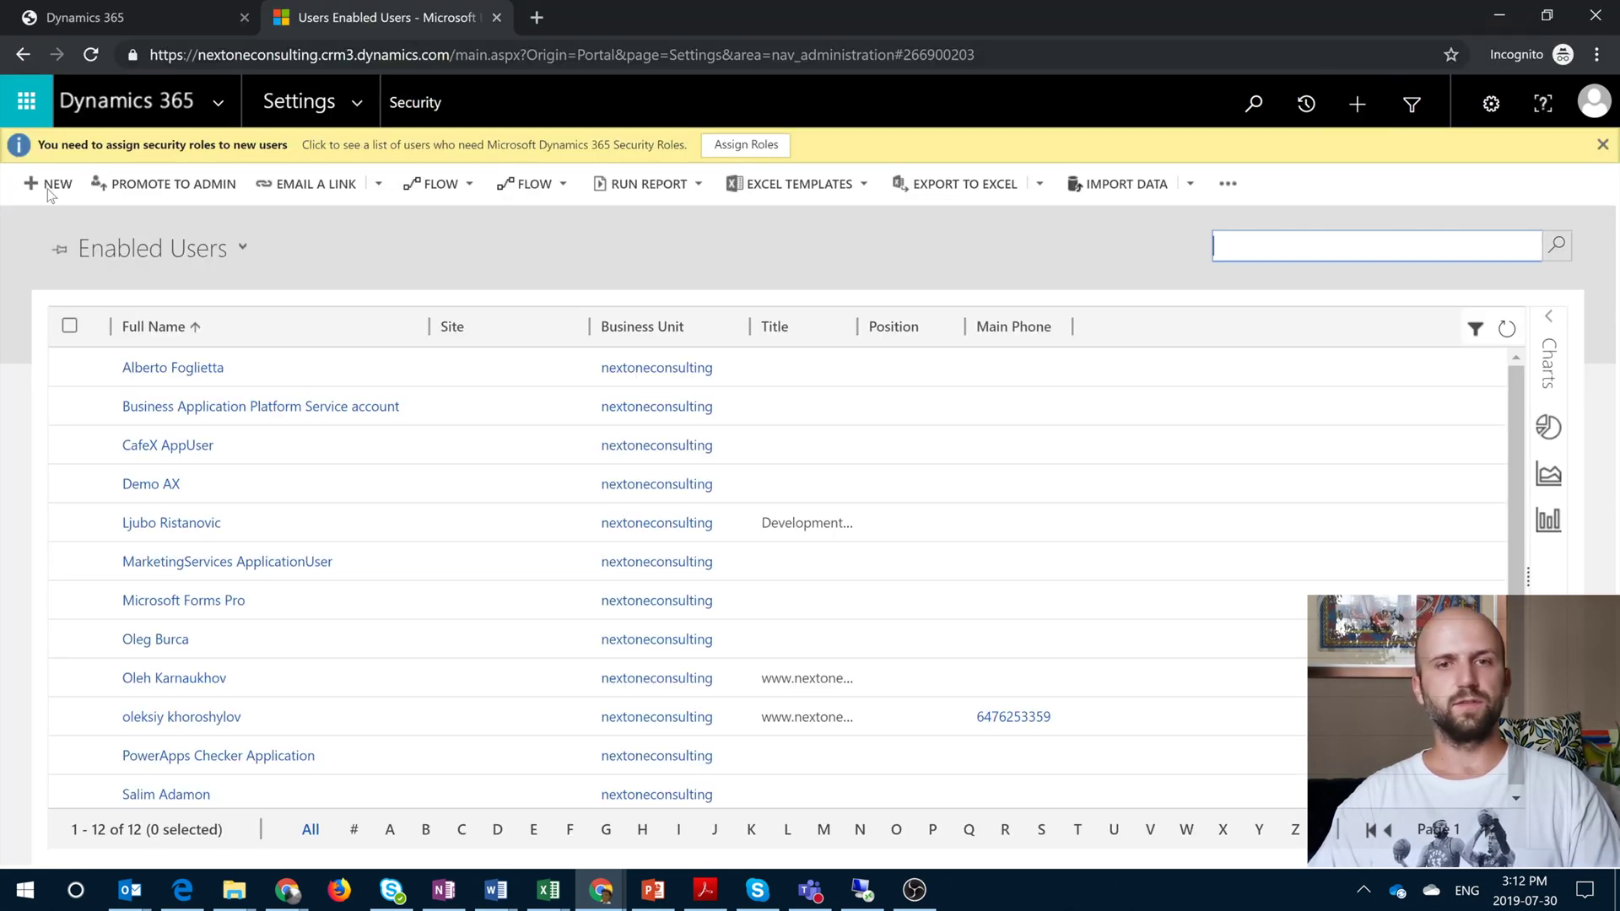
left_click(48, 186)
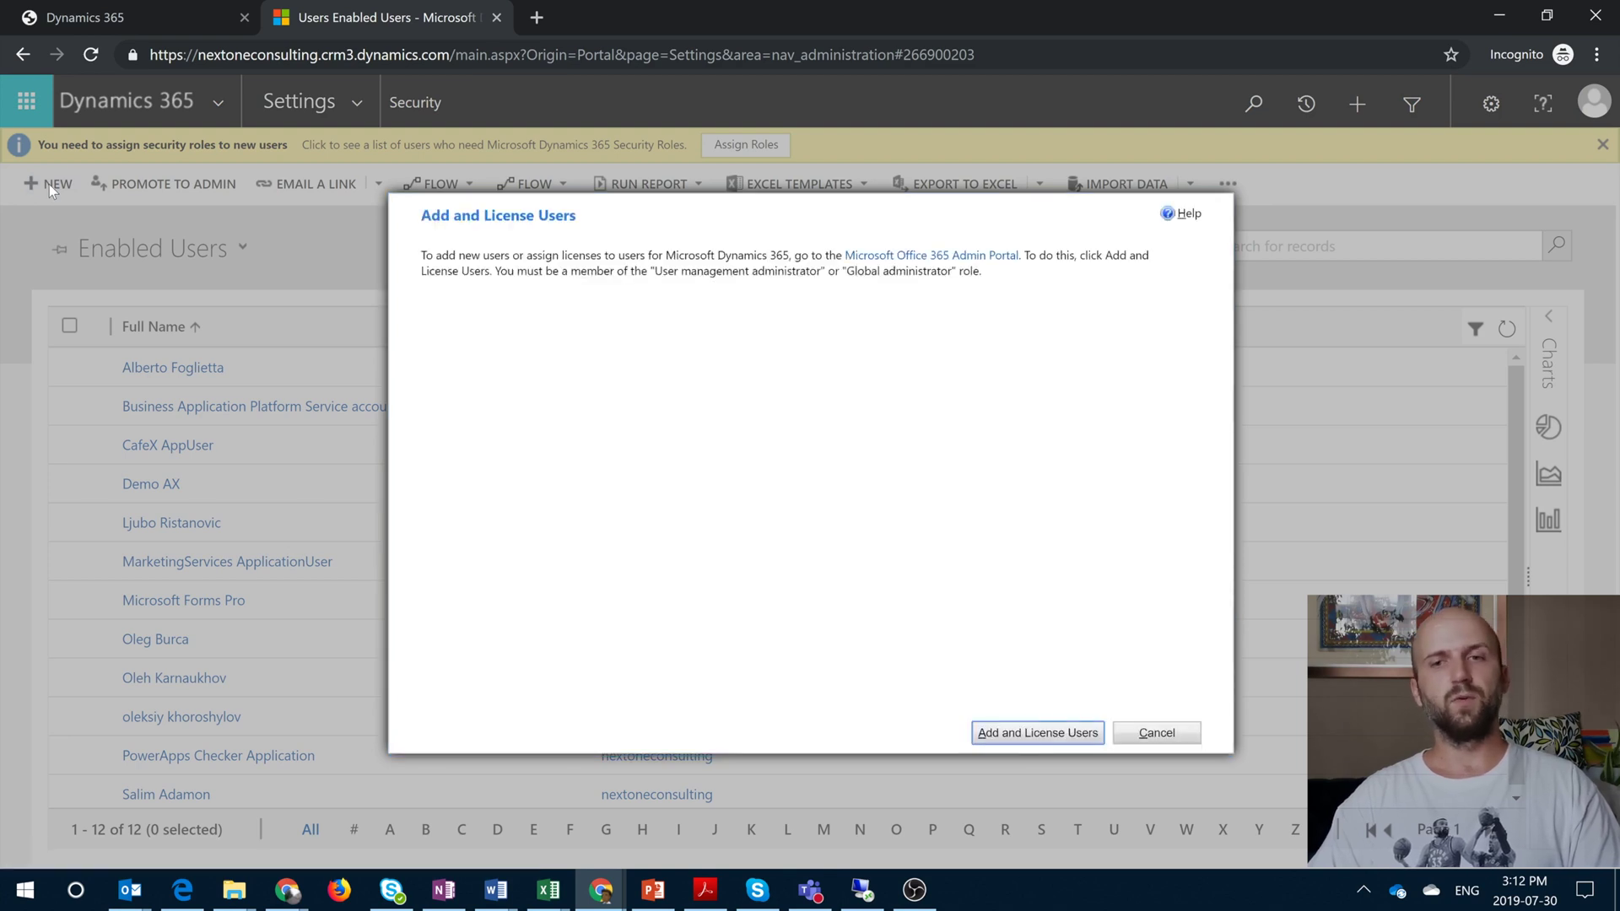
key("Escape")
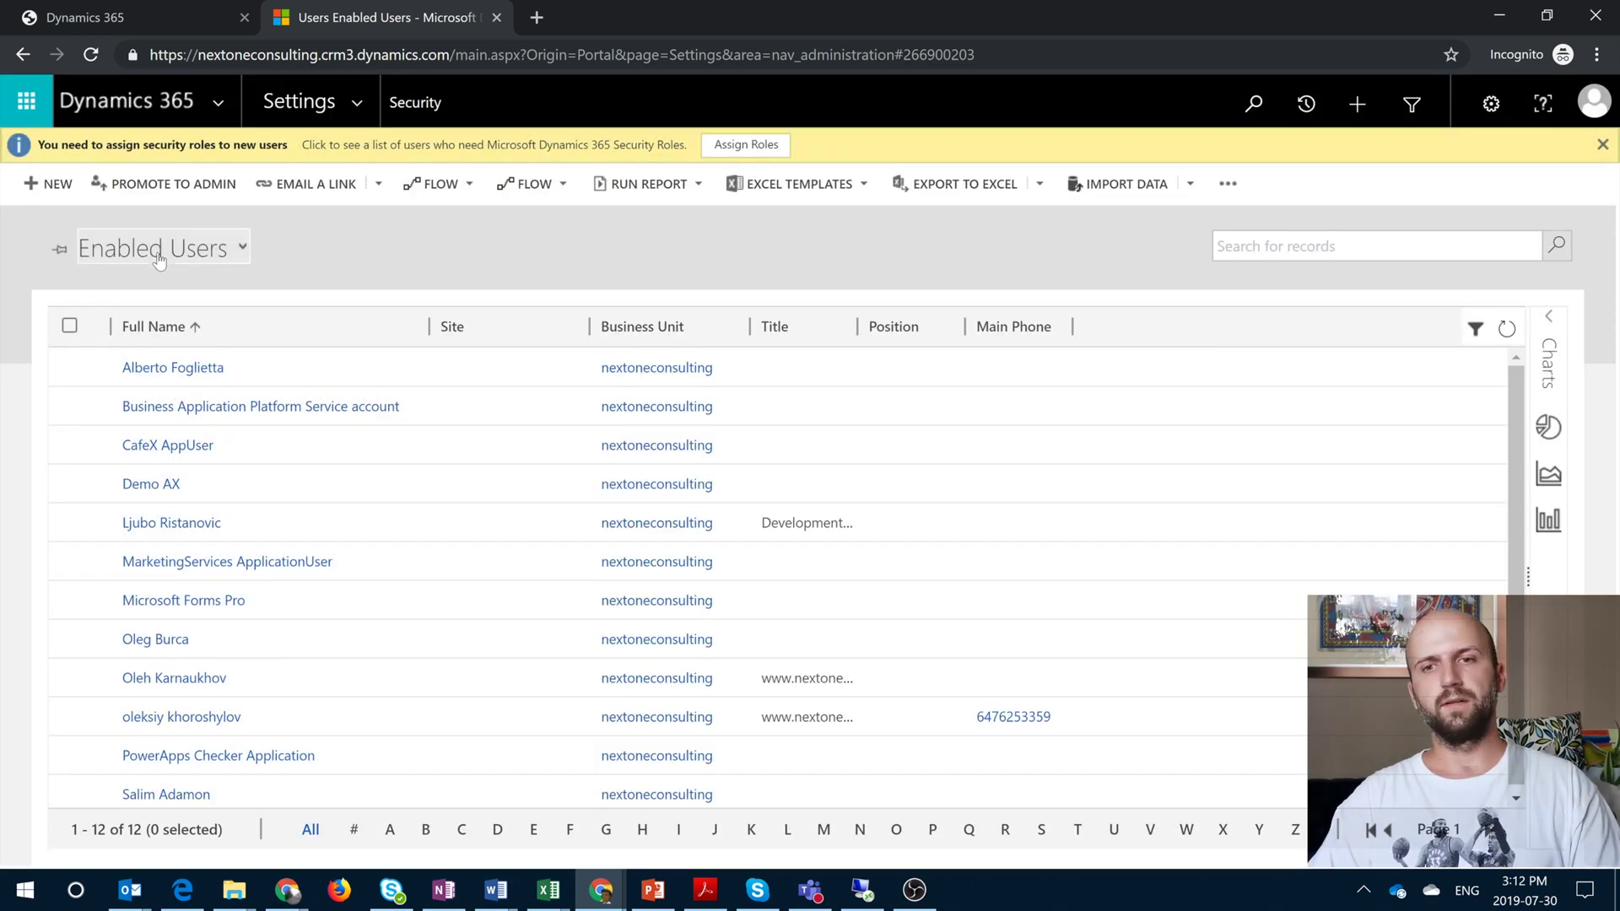
left_click(159, 250)
left_click(135, 371)
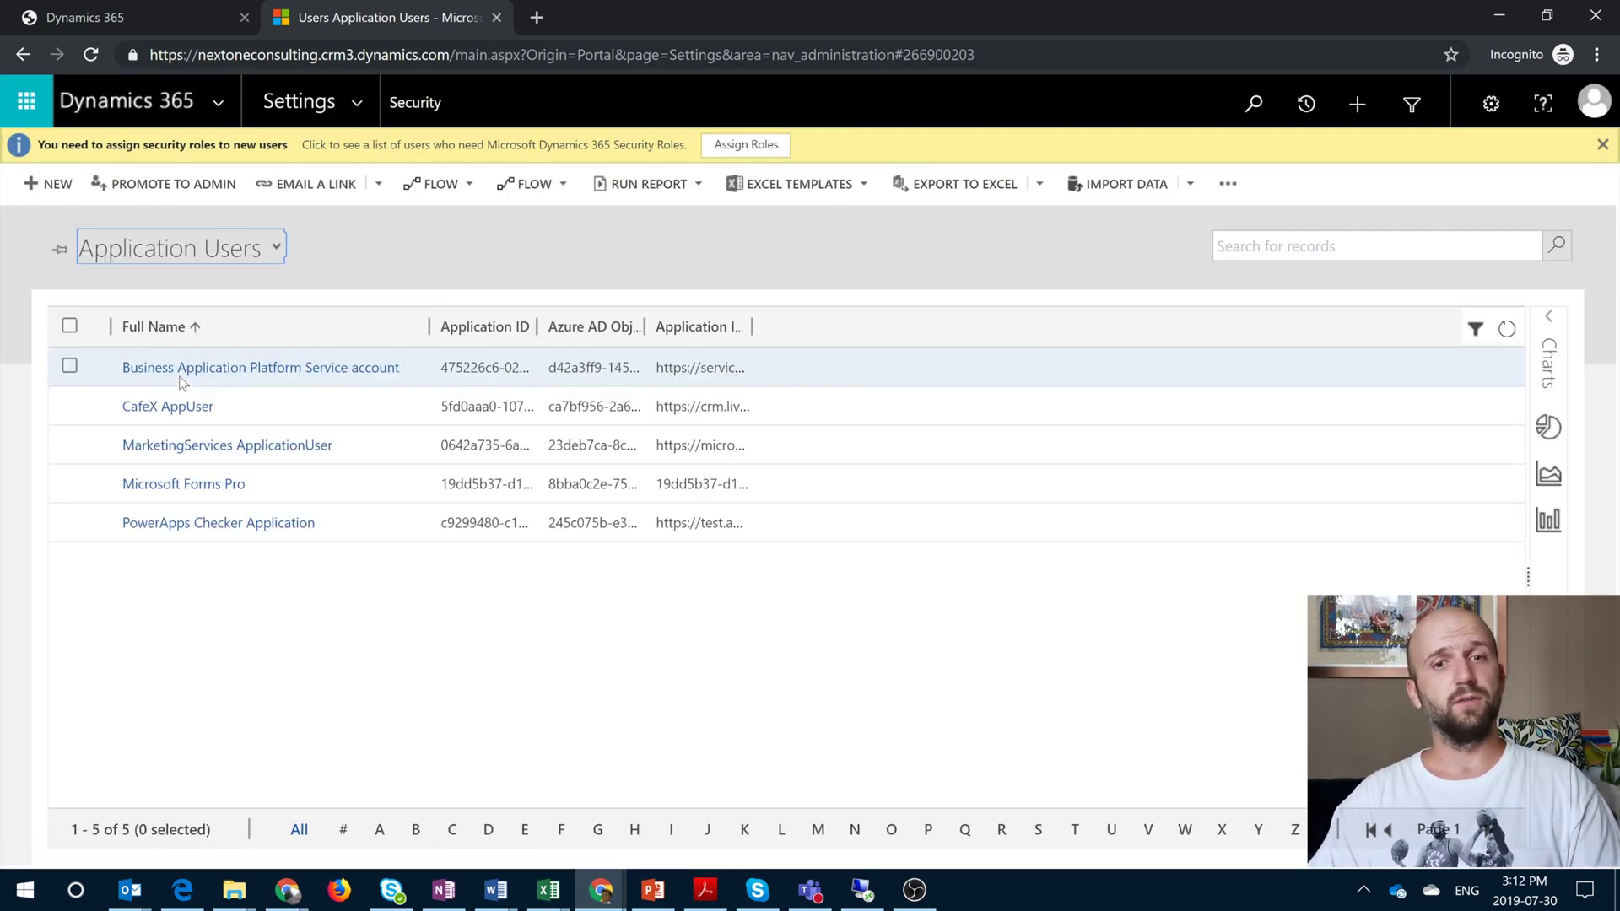
Start a new user record using the Application User form
left_click(65, 187)
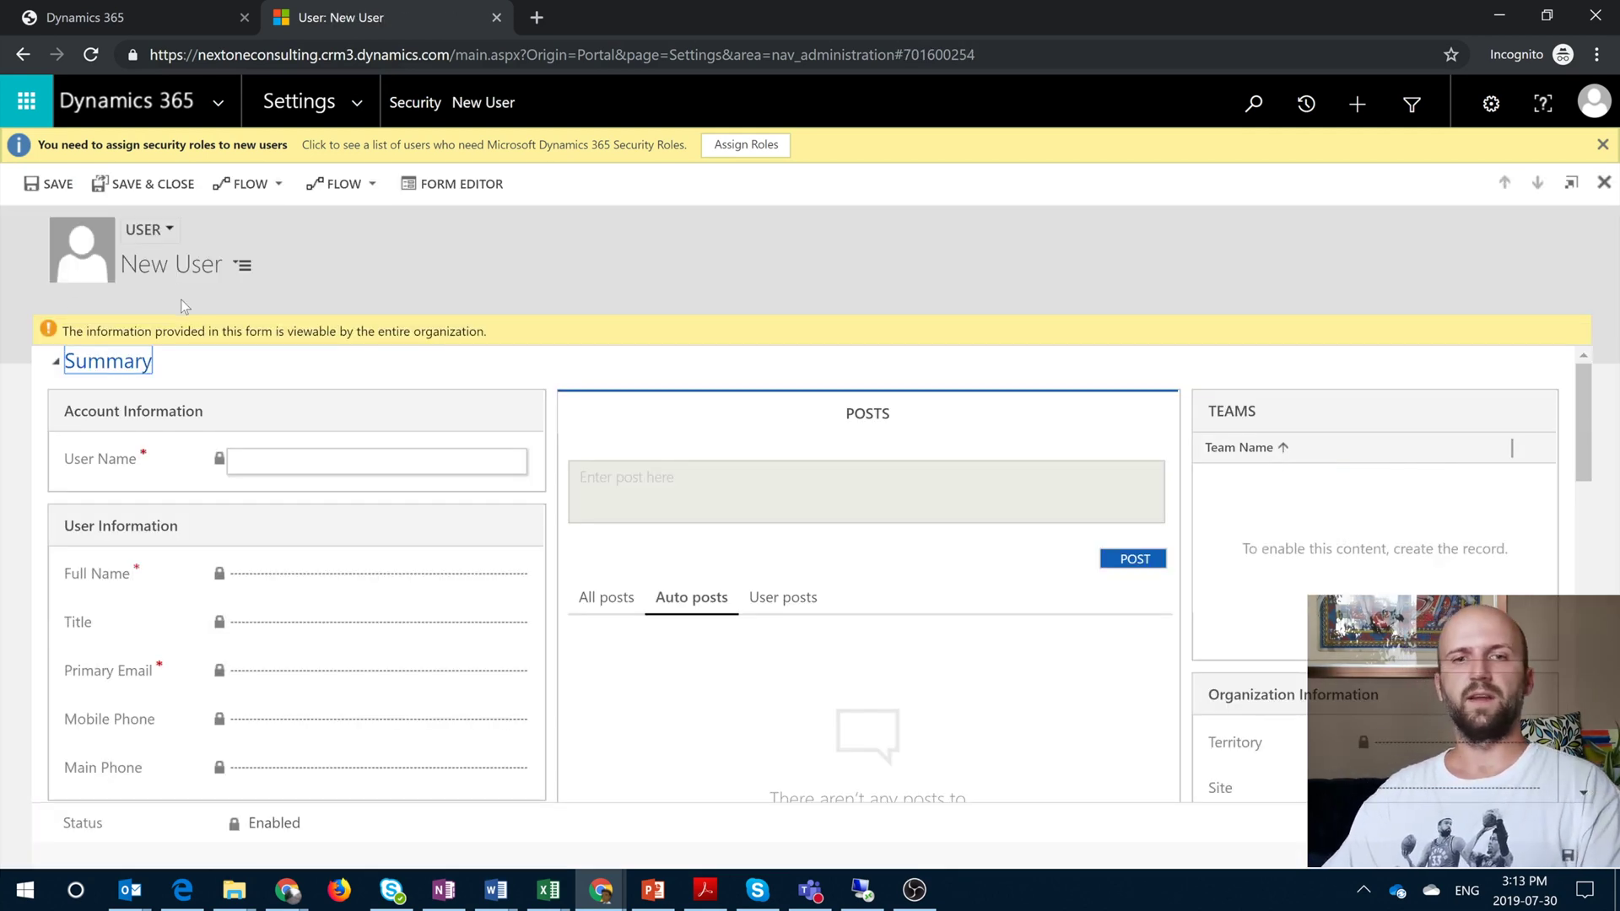
left_click(241, 266)
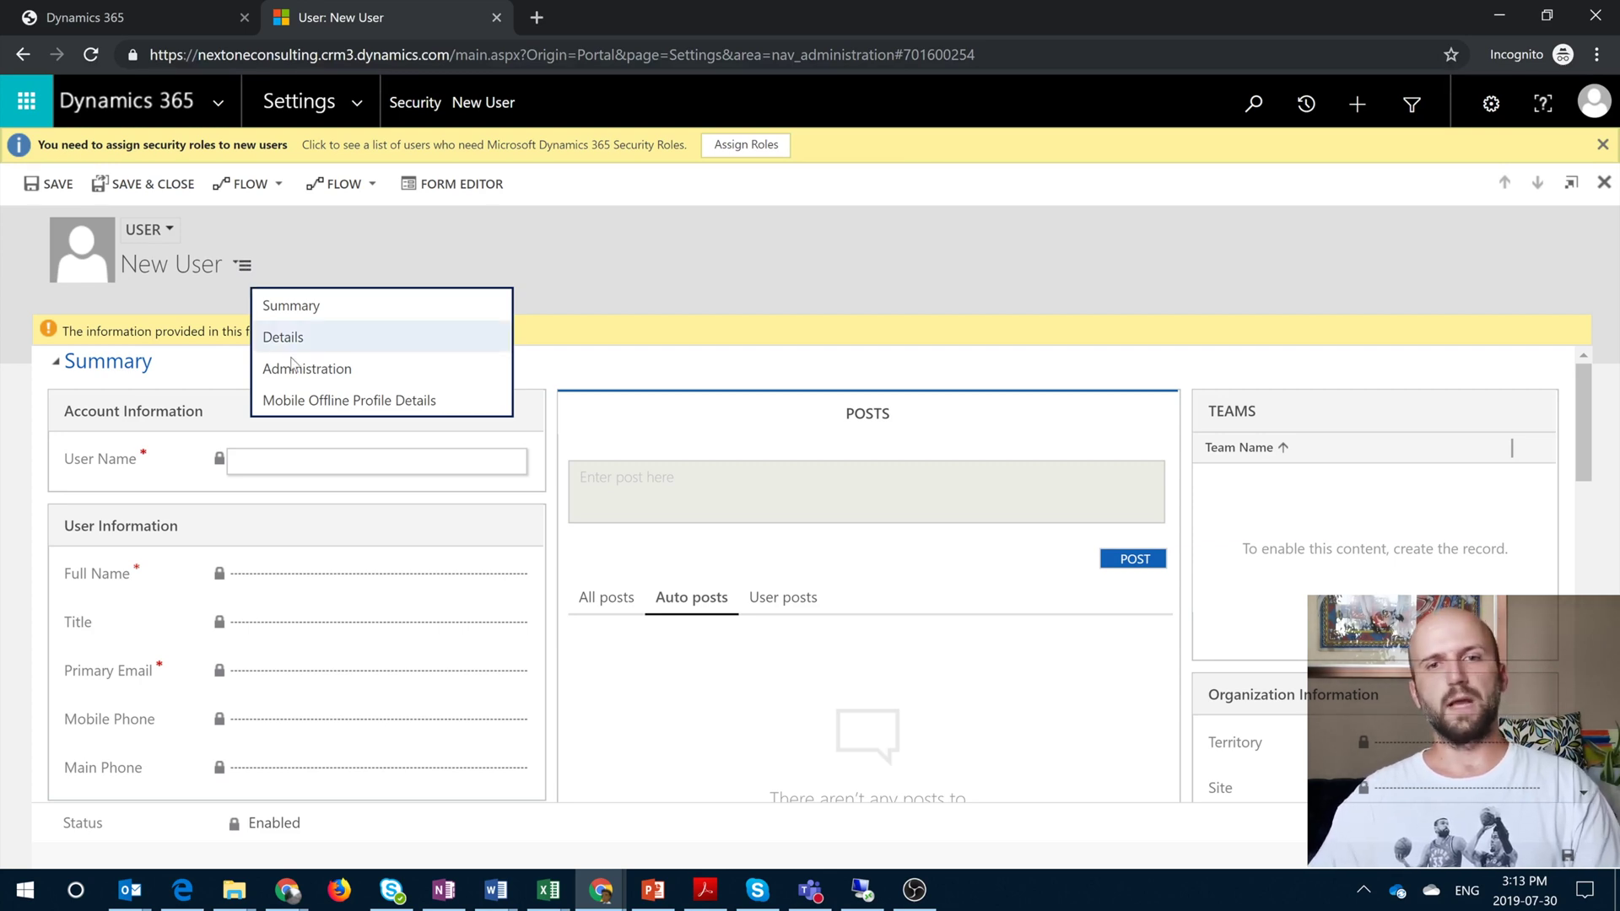
left_click(179, 228)
left_click(179, 221)
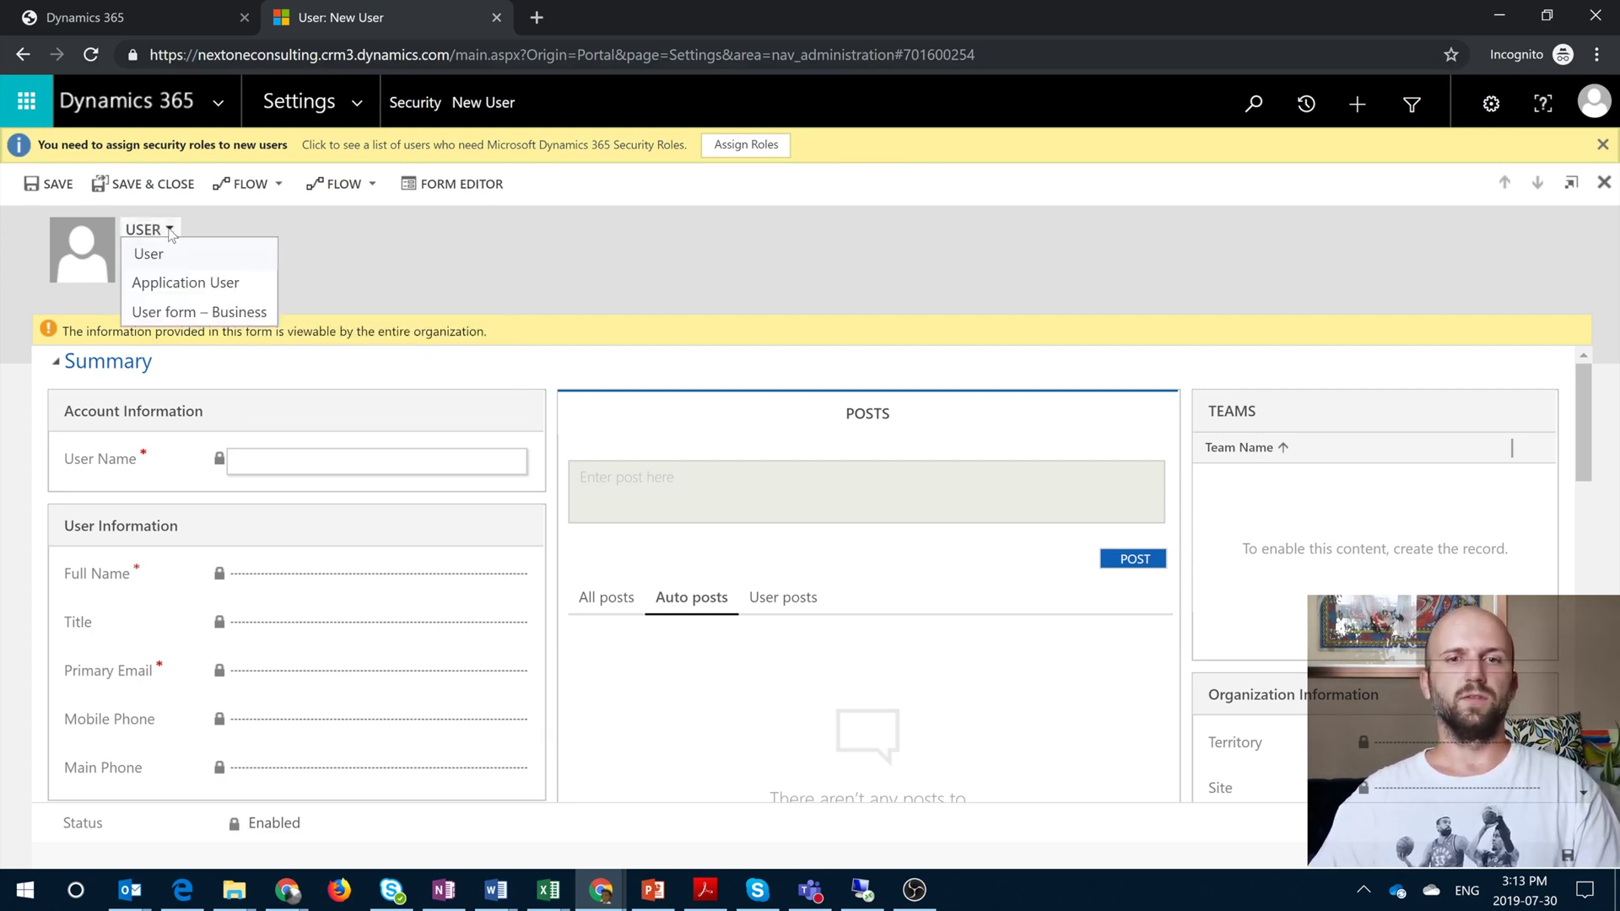
left_click(181, 285)
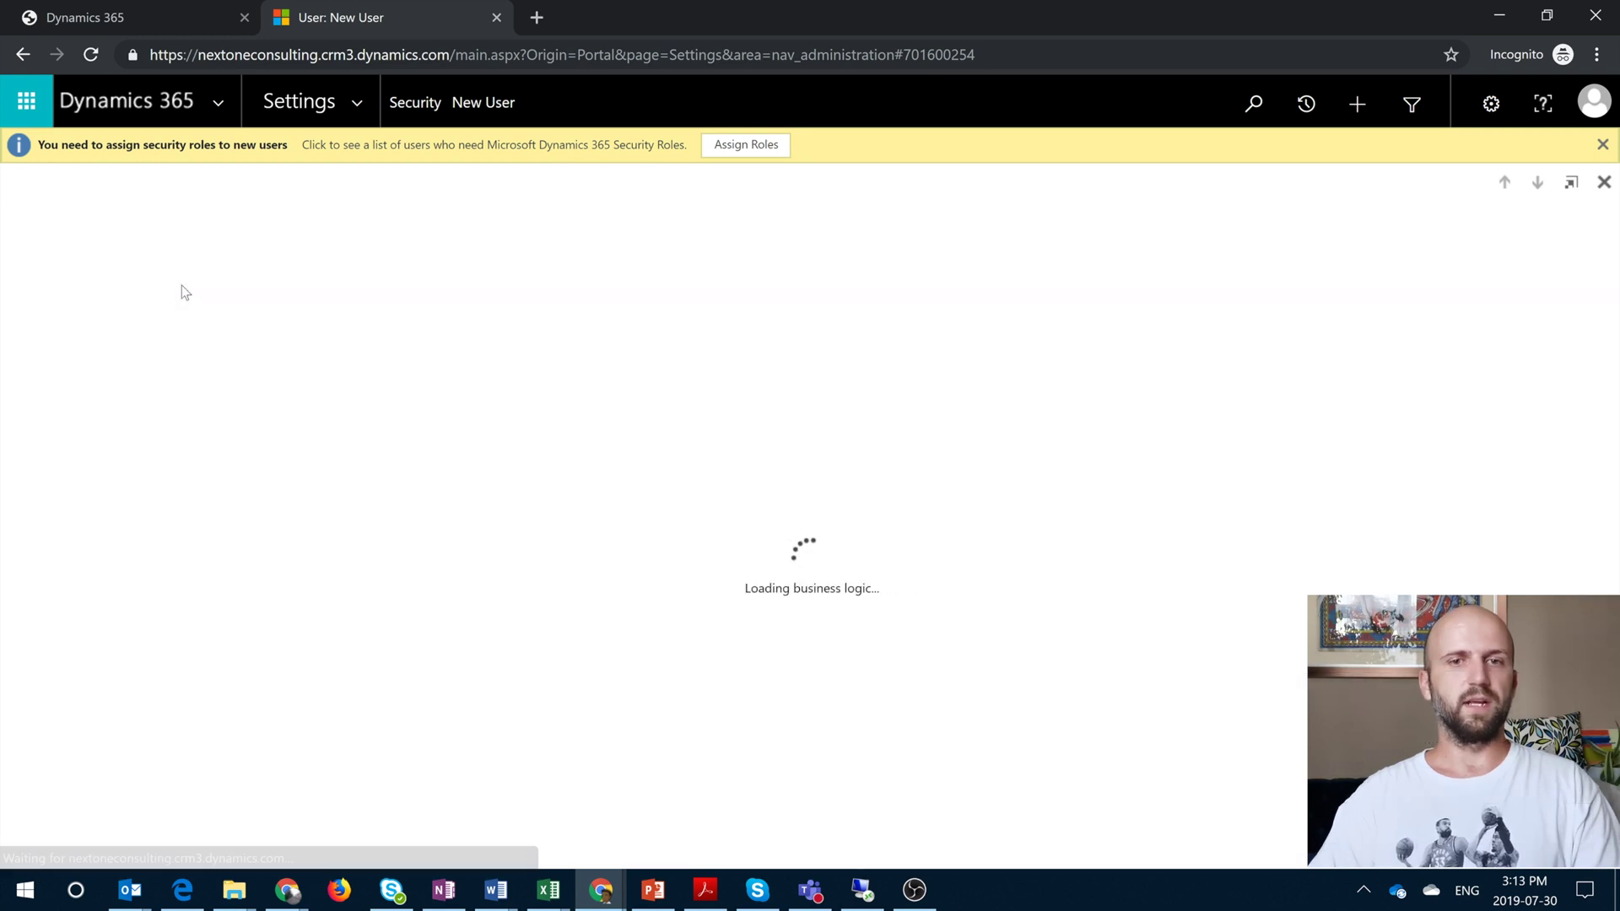
Paste the Finance and Operations application ID into the Application ID field
key("alt+Tab")
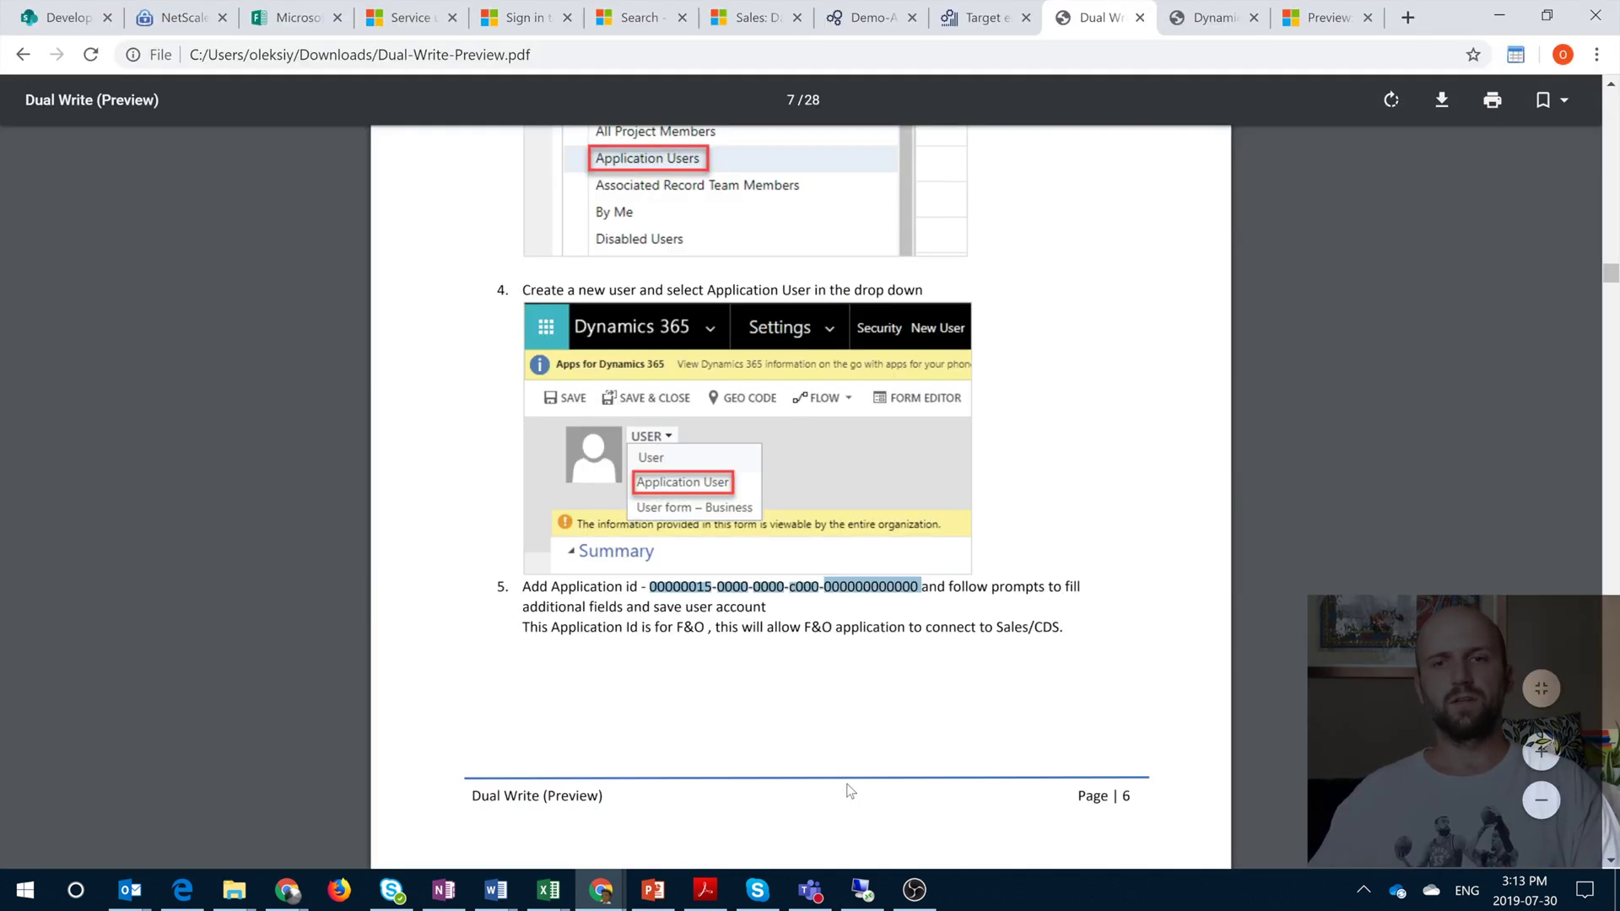
mouse_move(601, 890)
left_click(725, 800)
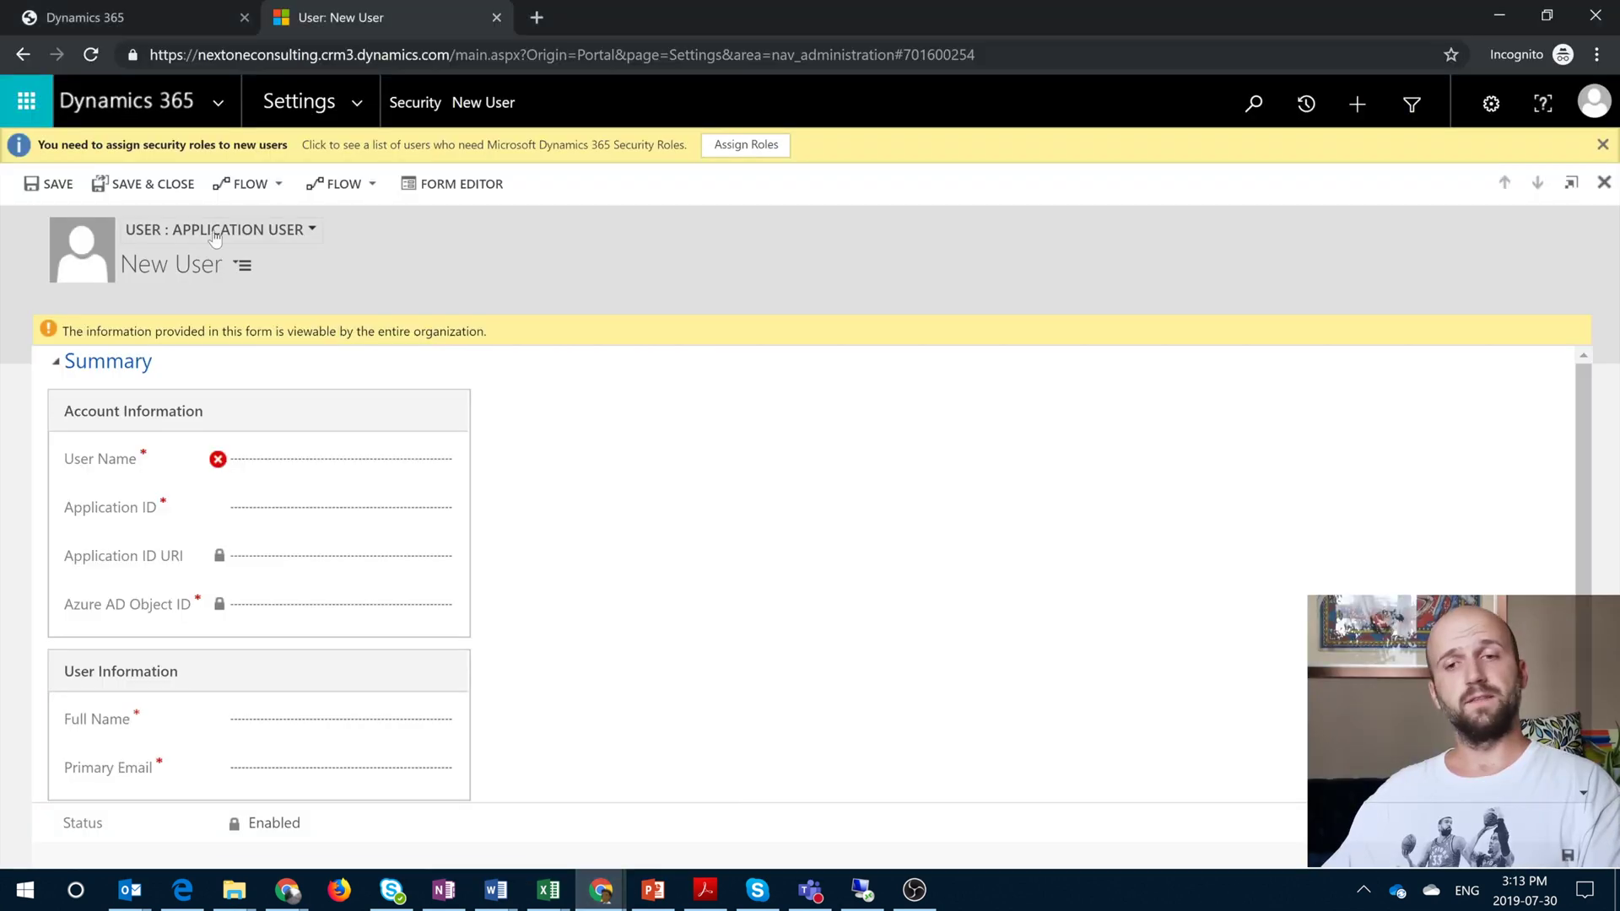
left_click(259, 508)
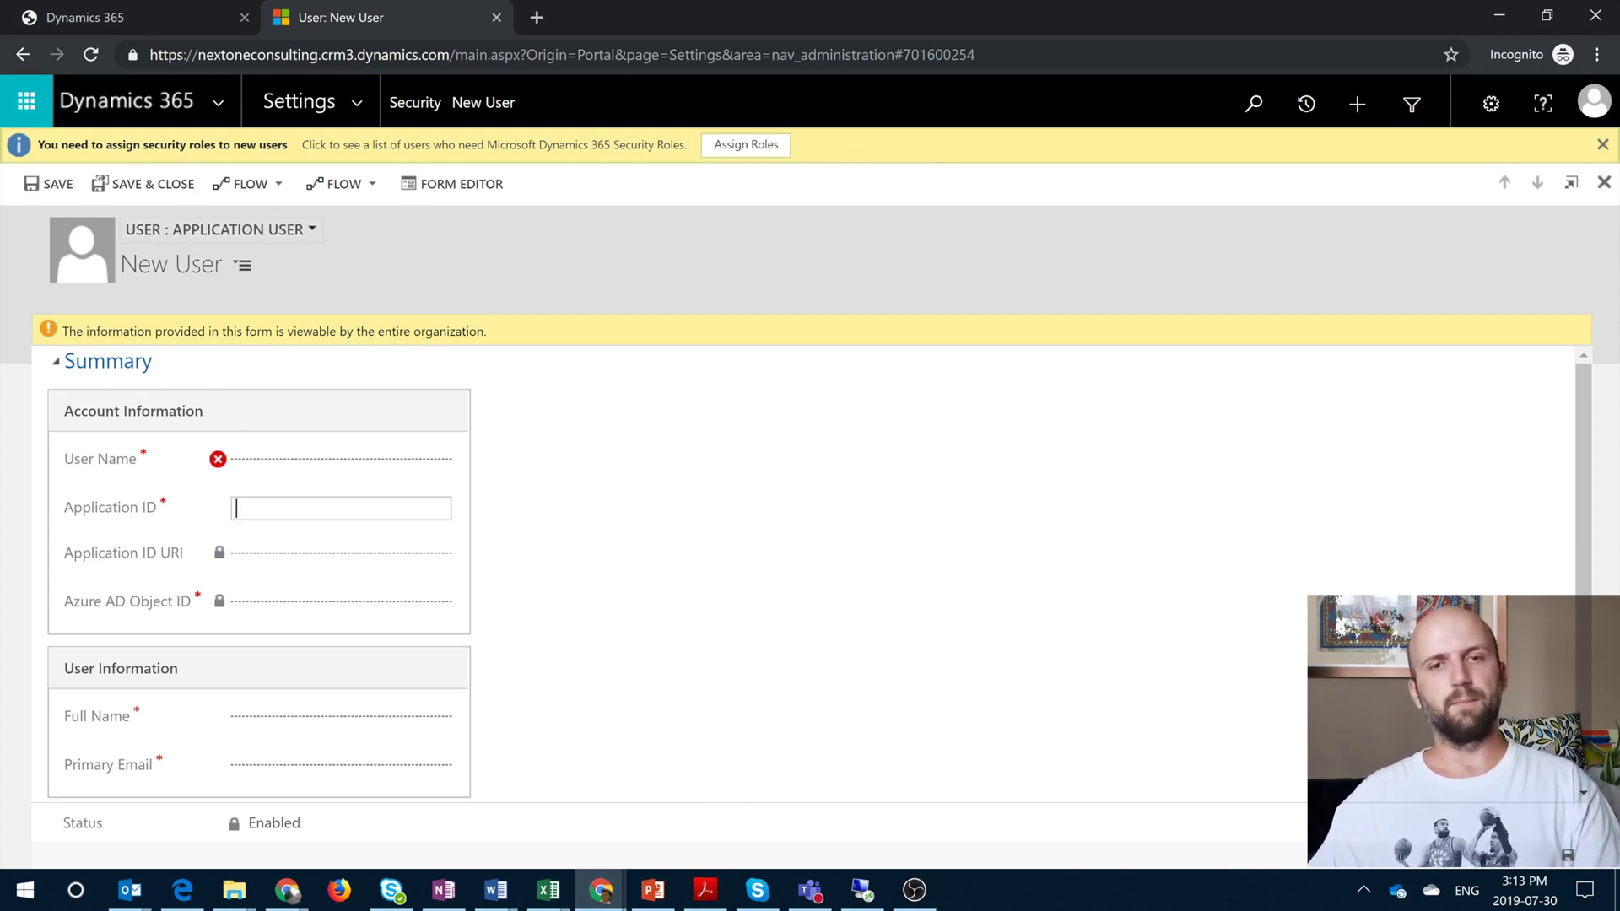
key("ctrl+v")
Enter the user's name as AX DU, with DU as the last name
key("alt+Tab")
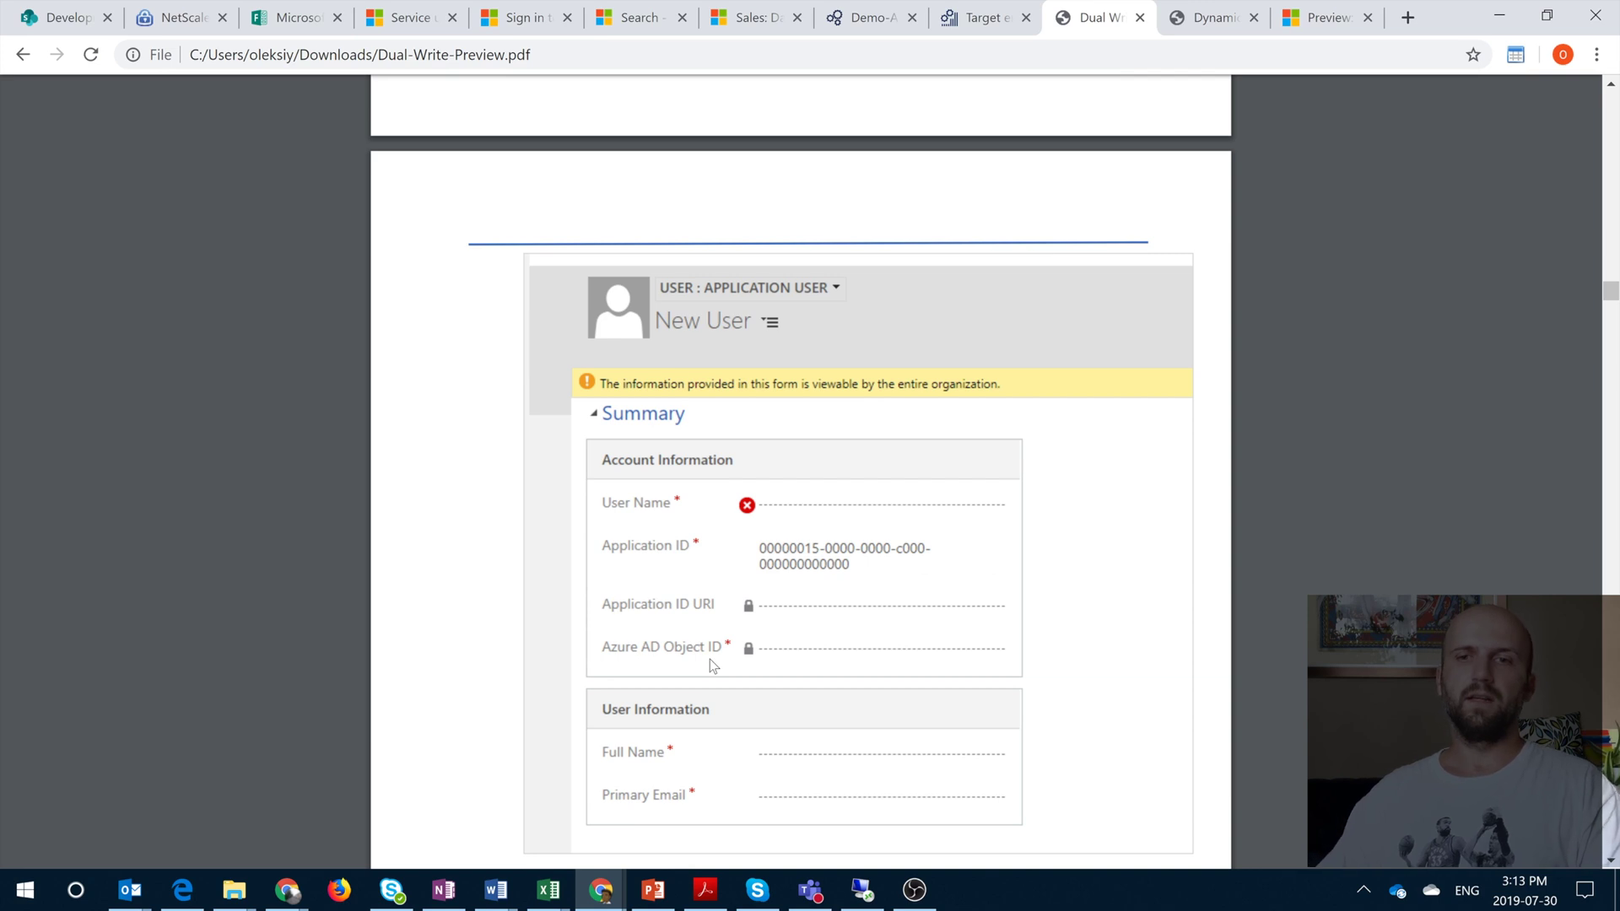
scroll(711, 660, "down", 2)
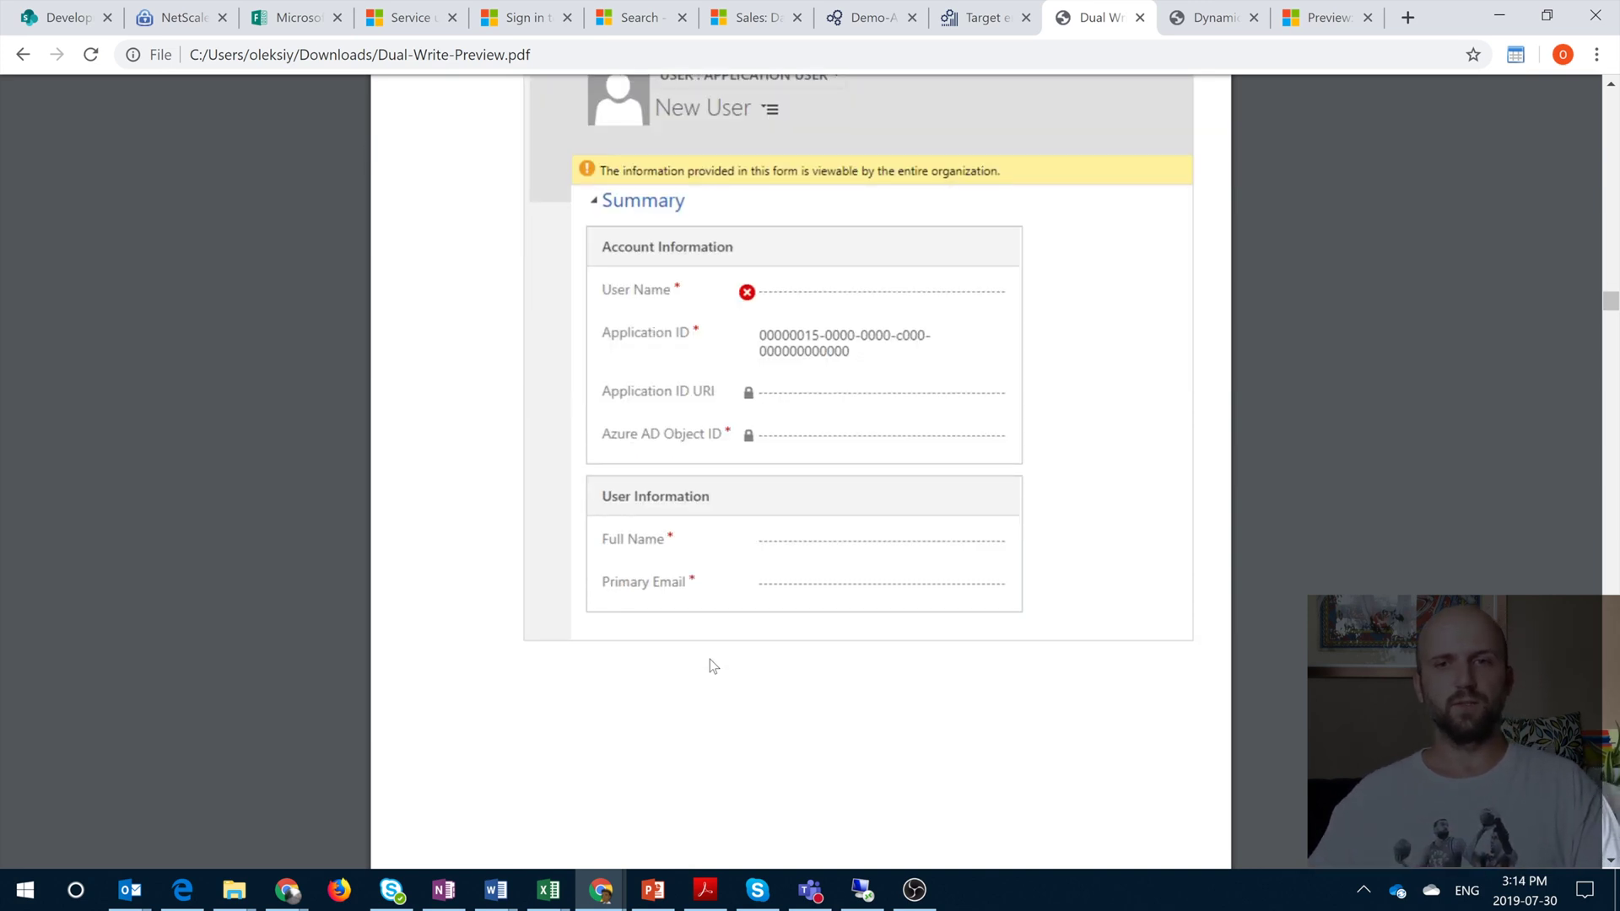
scroll(710, 665, "down", 2)
scroll(710, 666, "down", 4)
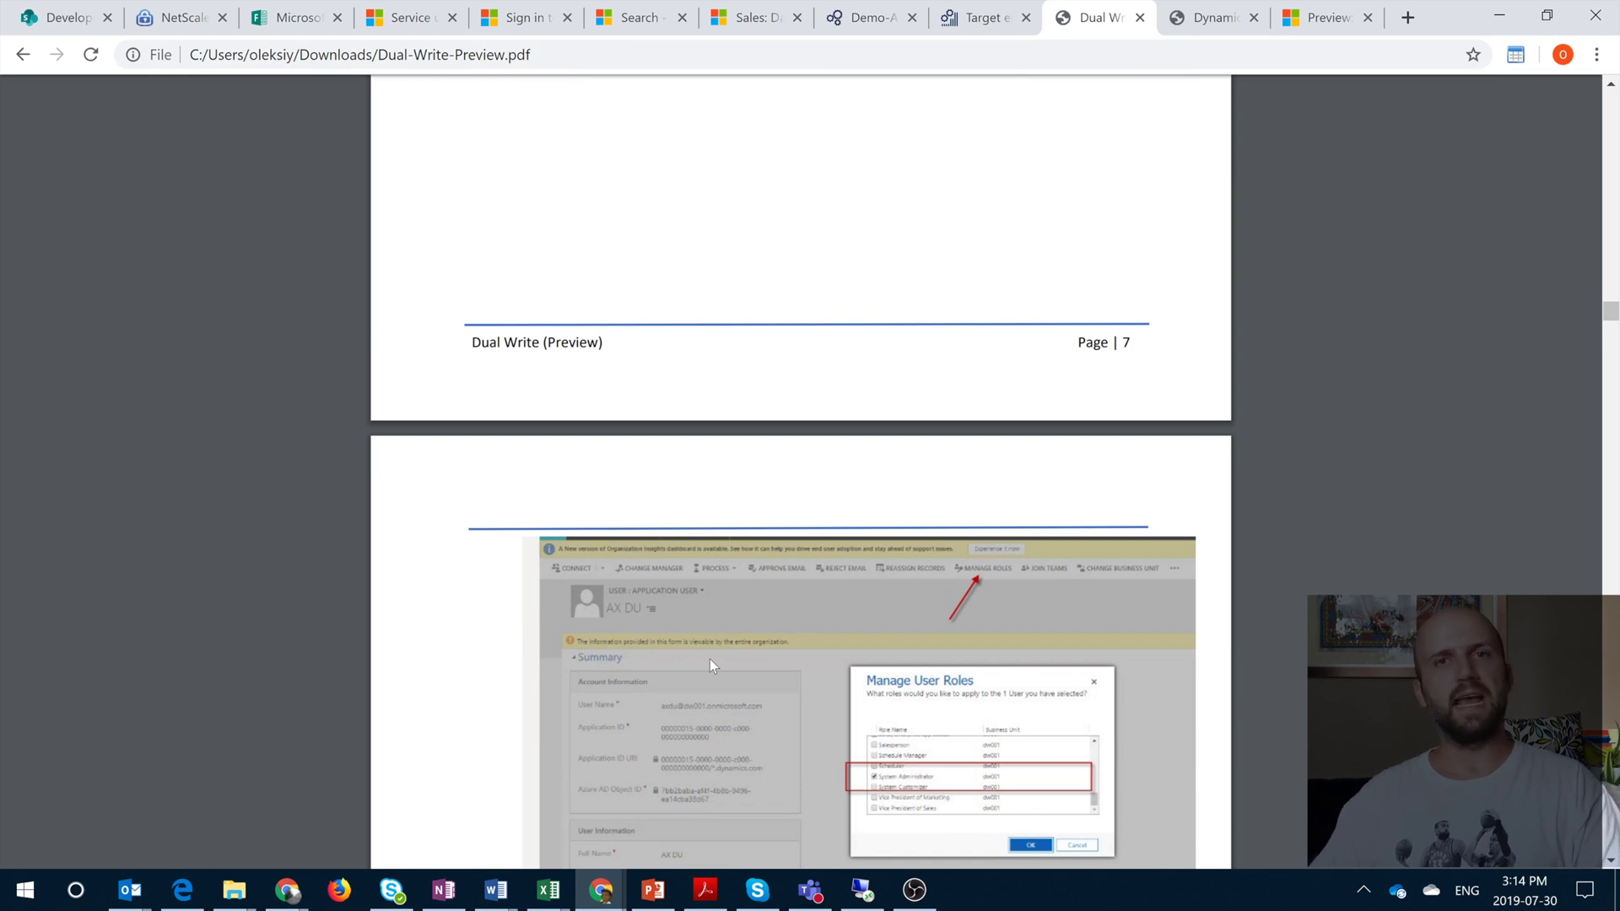
scroll(710, 660, "down", 3)
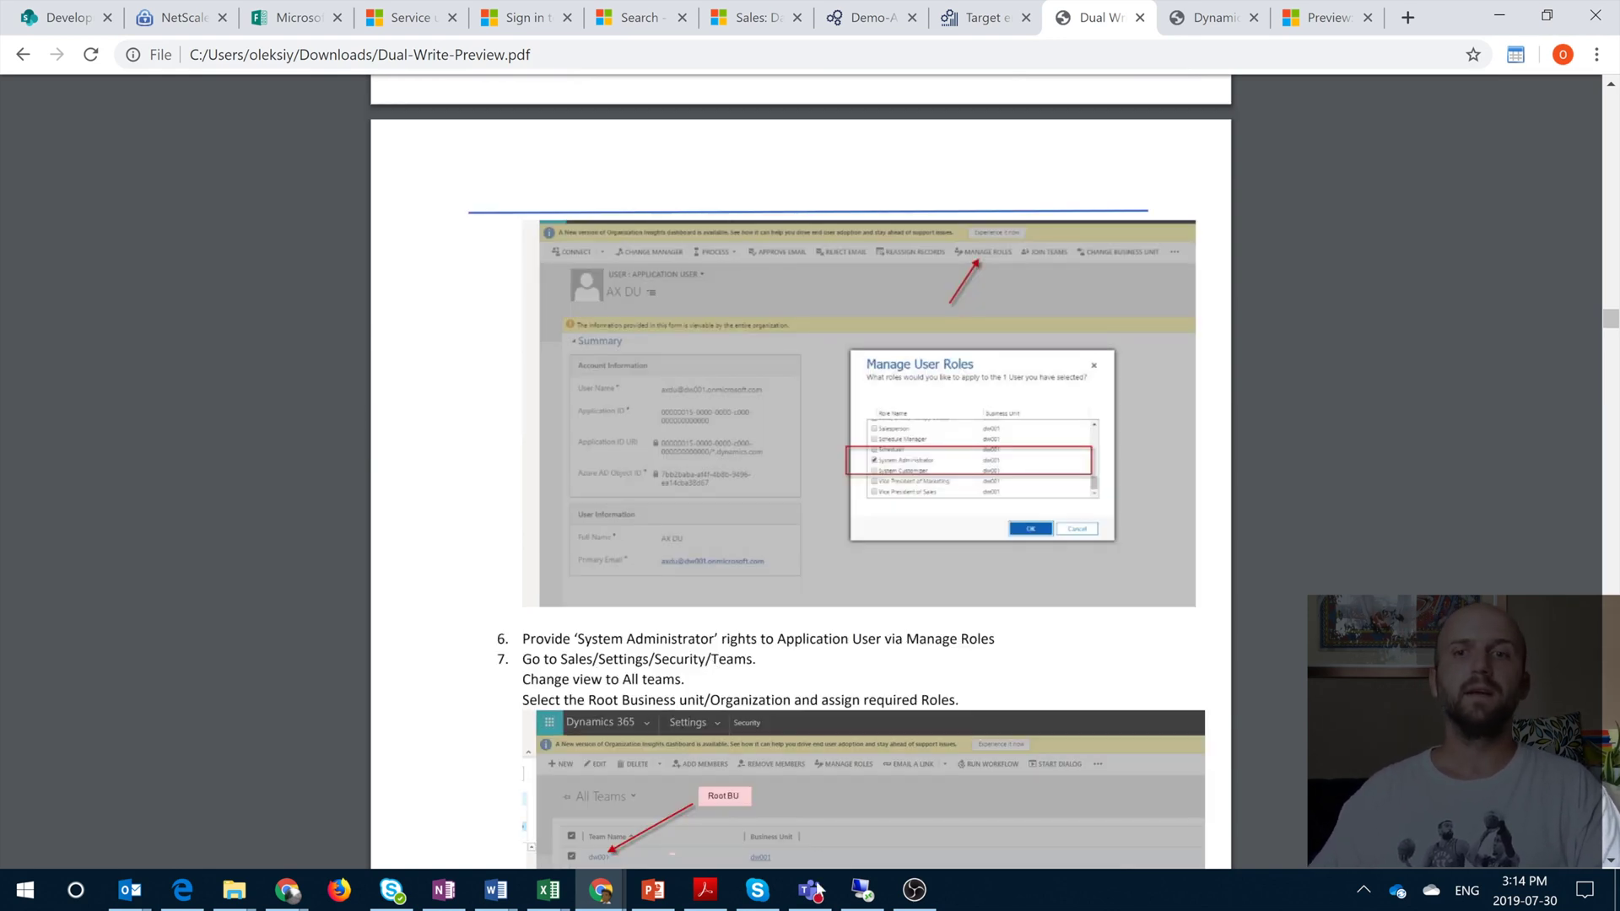
left_click(306, 723)
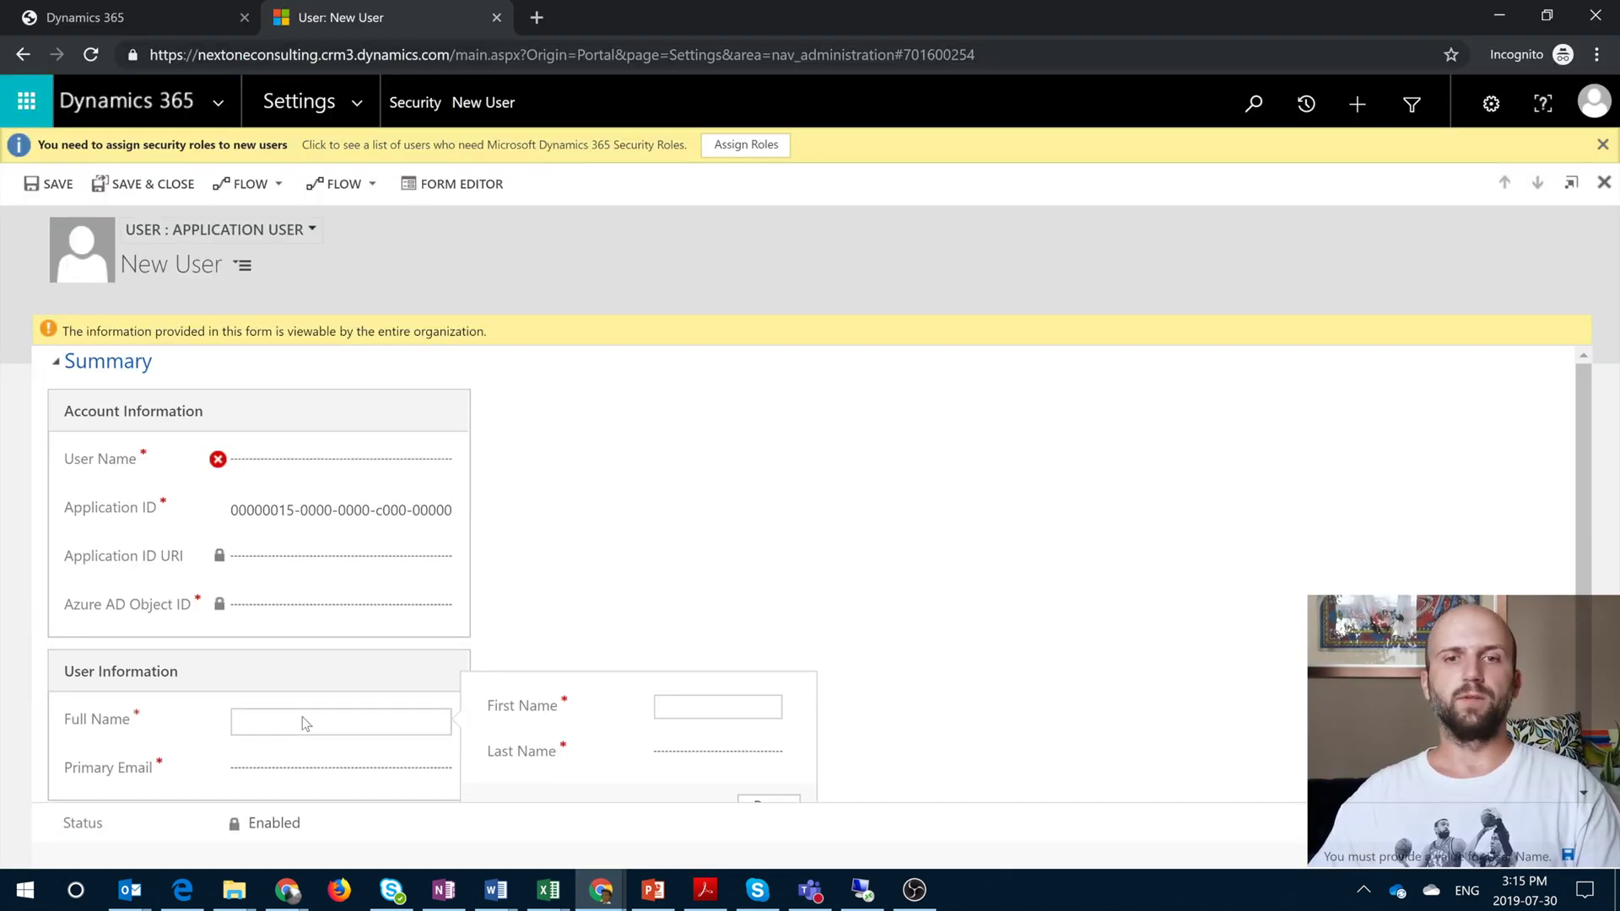
key("Tab")
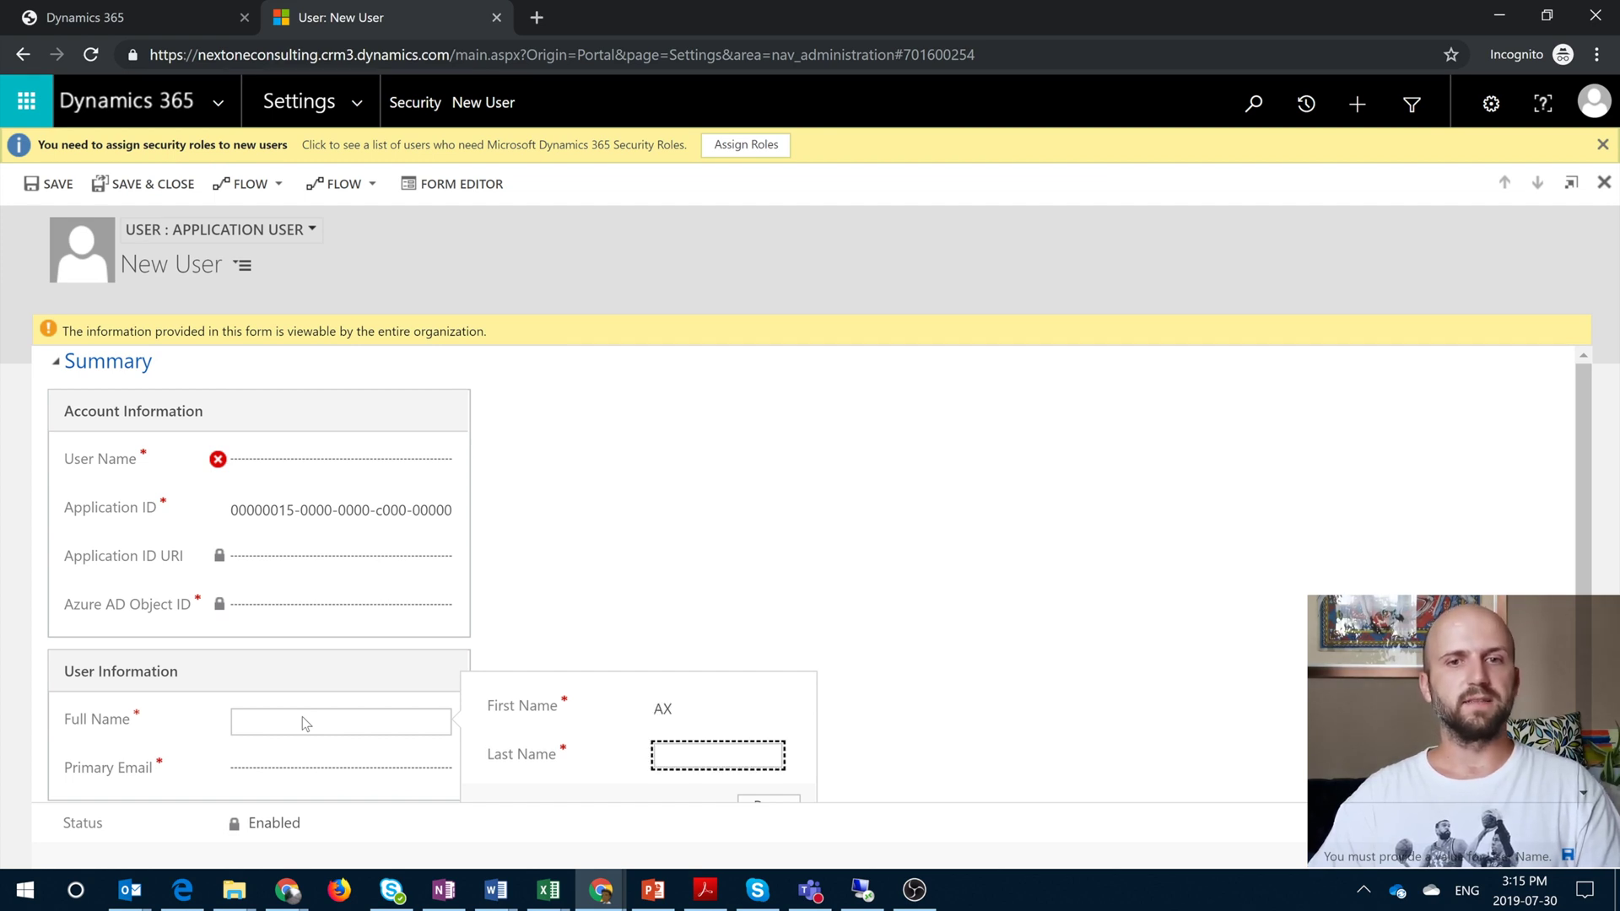
type("DU")
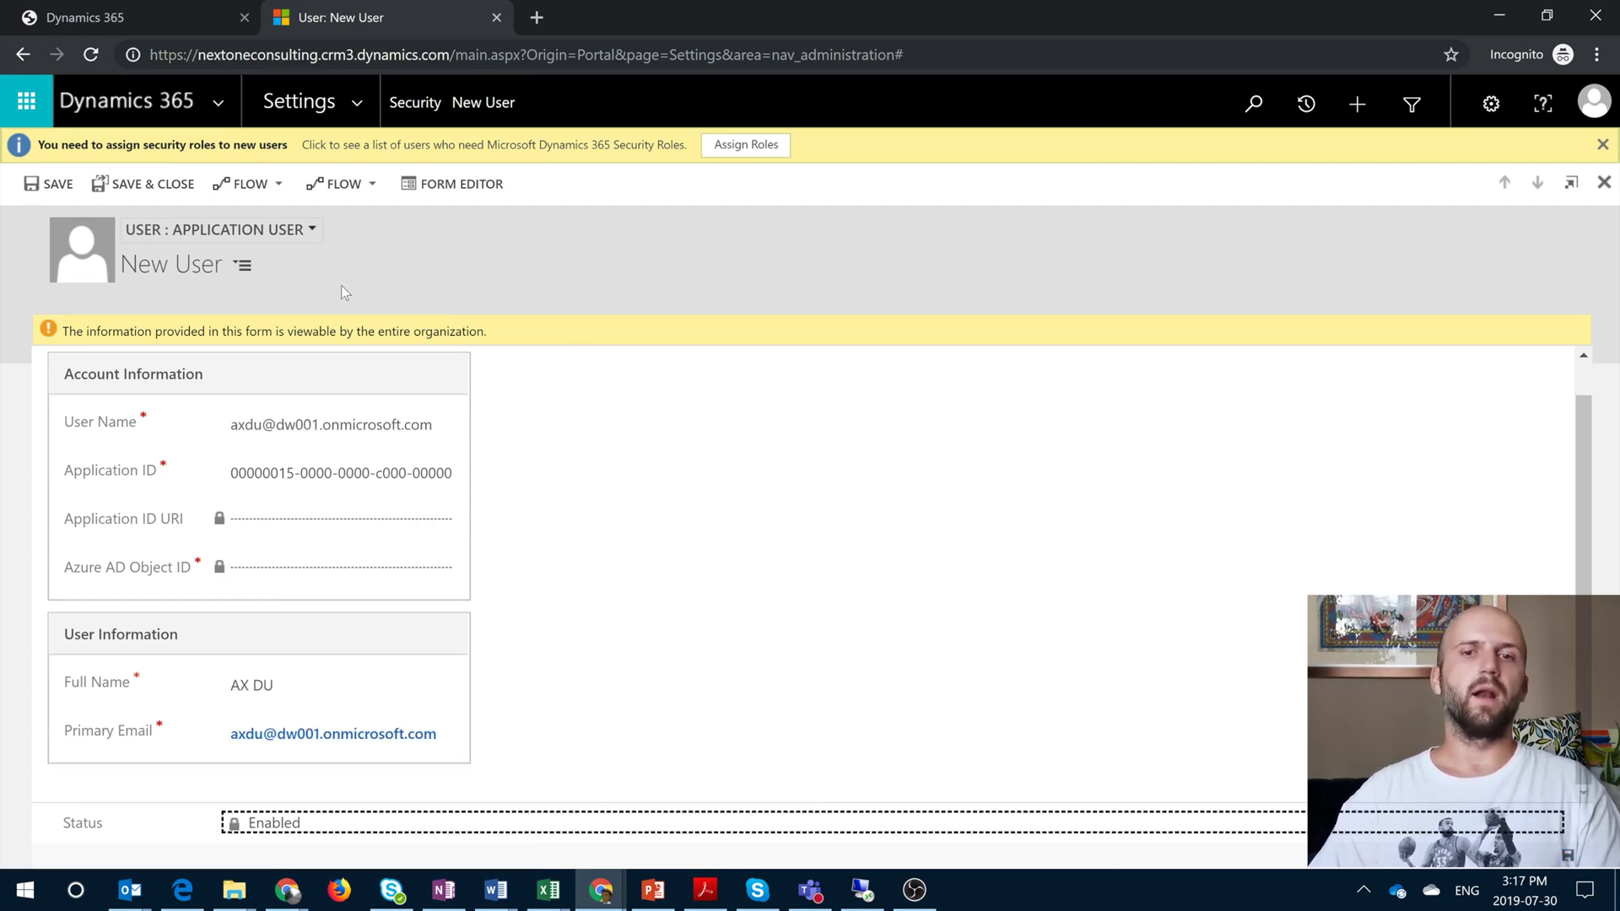
Save the AX DU application user and assign it the System Administrator role
left_click(51, 186)
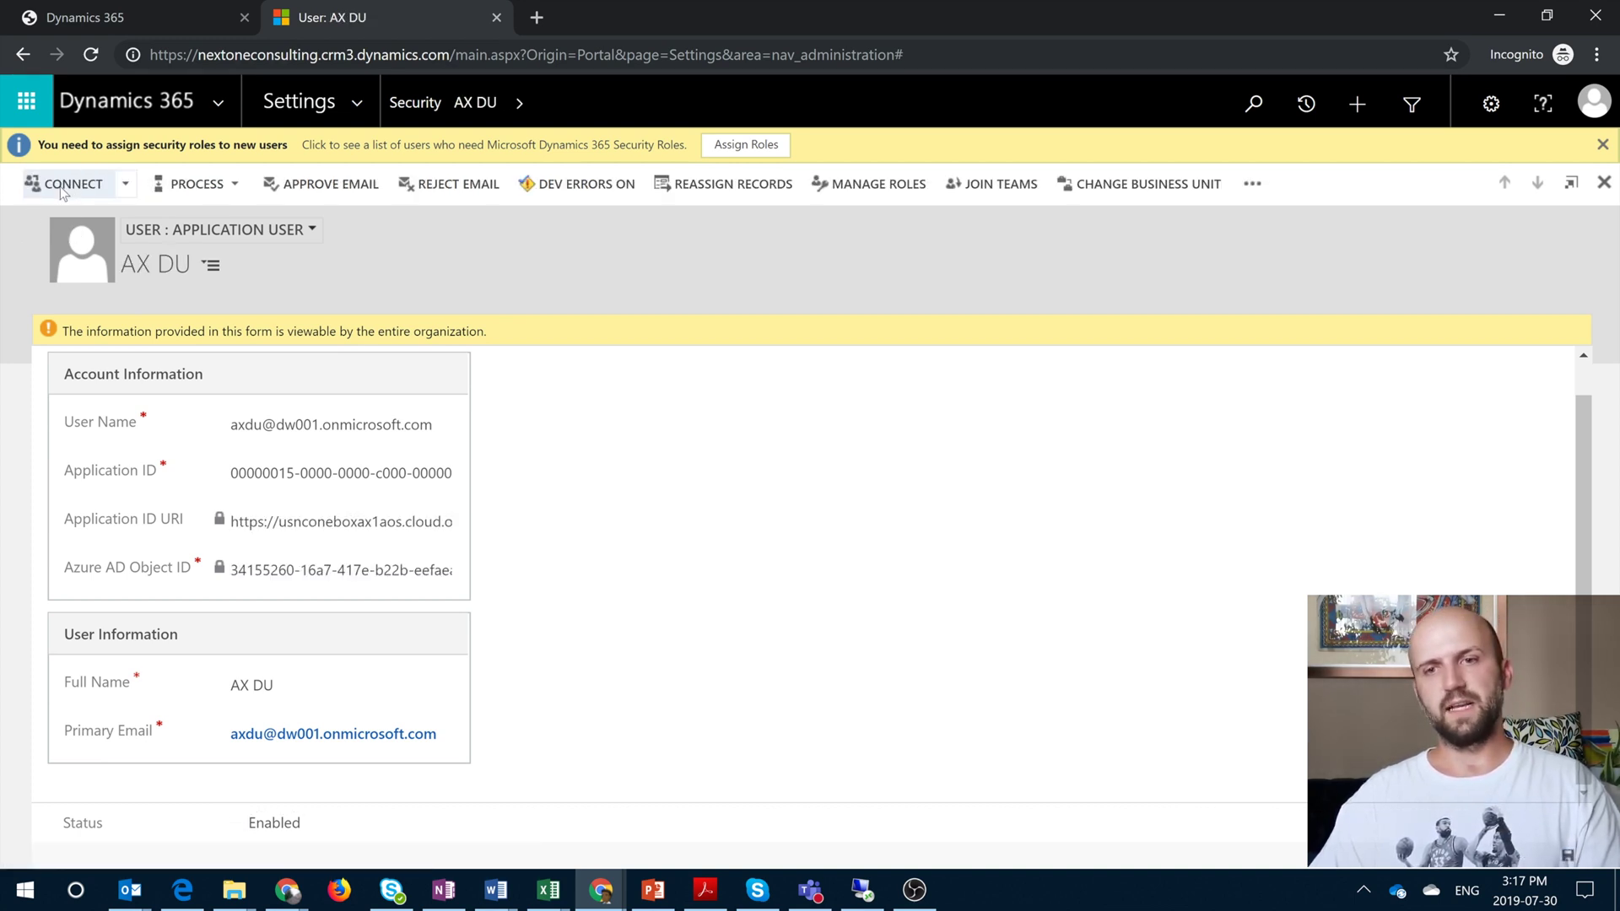
left_click(868, 186)
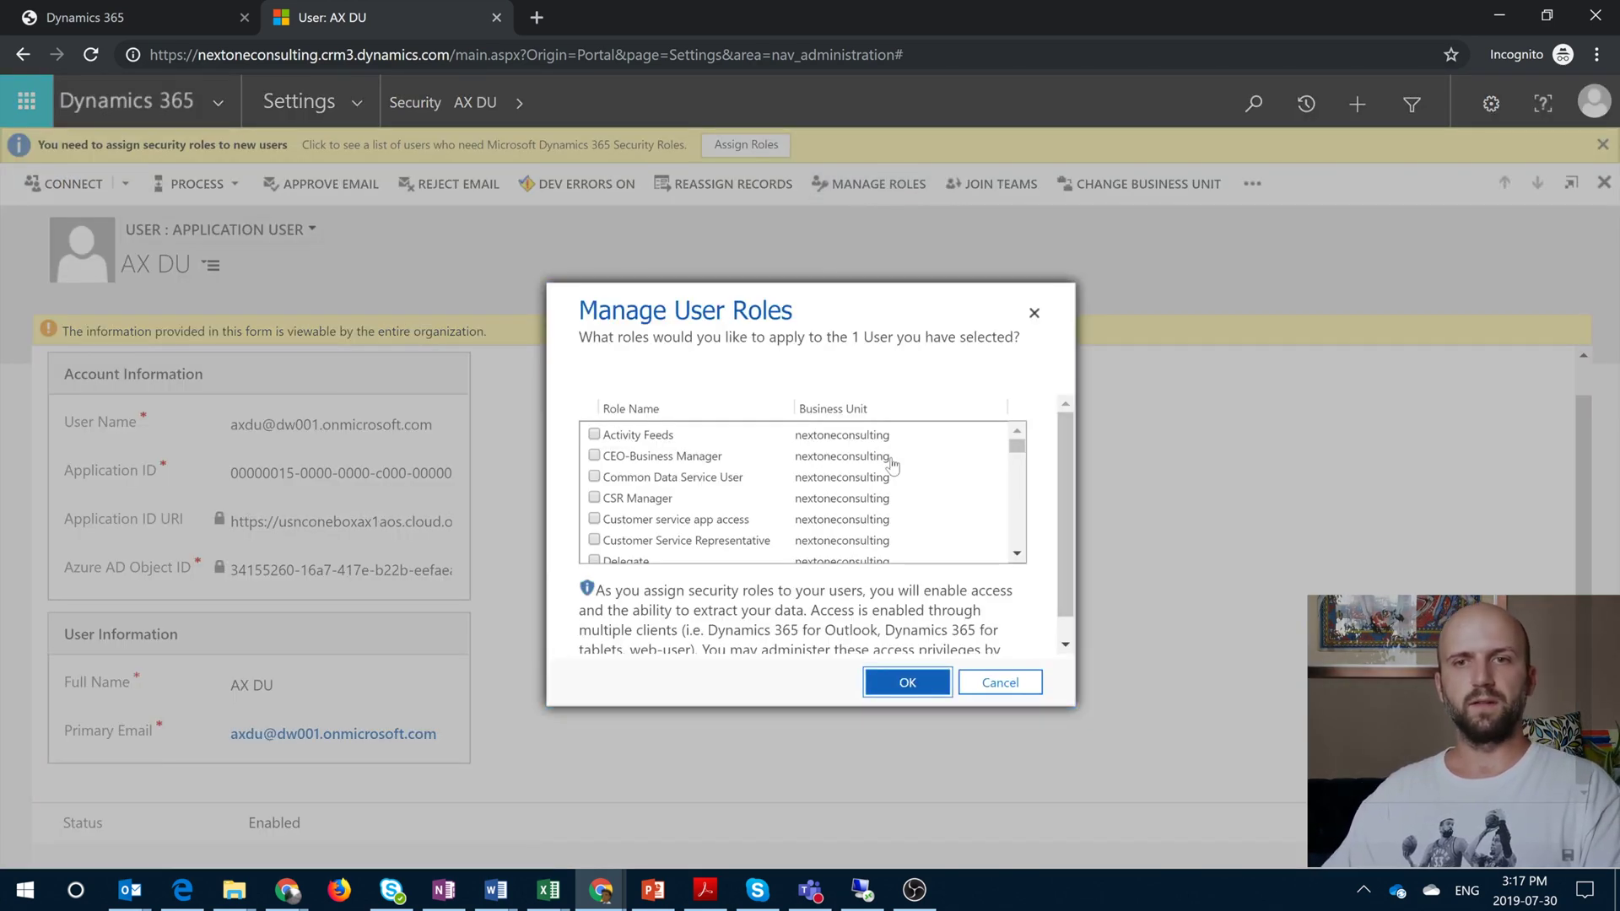
left_click_drag(1018, 453, 1015, 538)
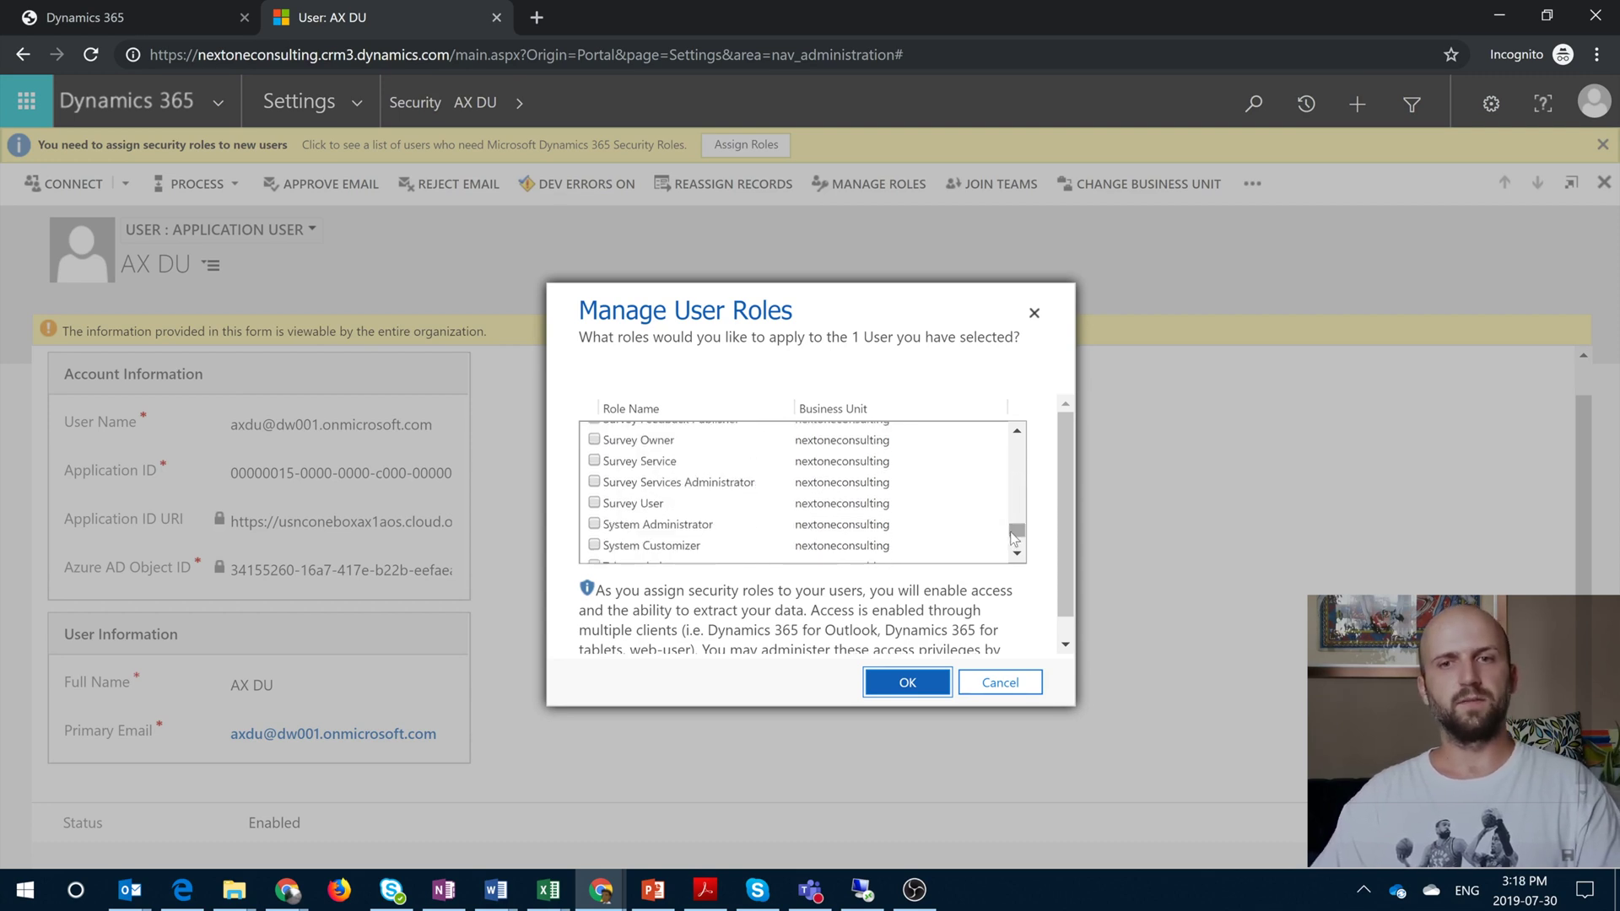
left_click(891, 683)
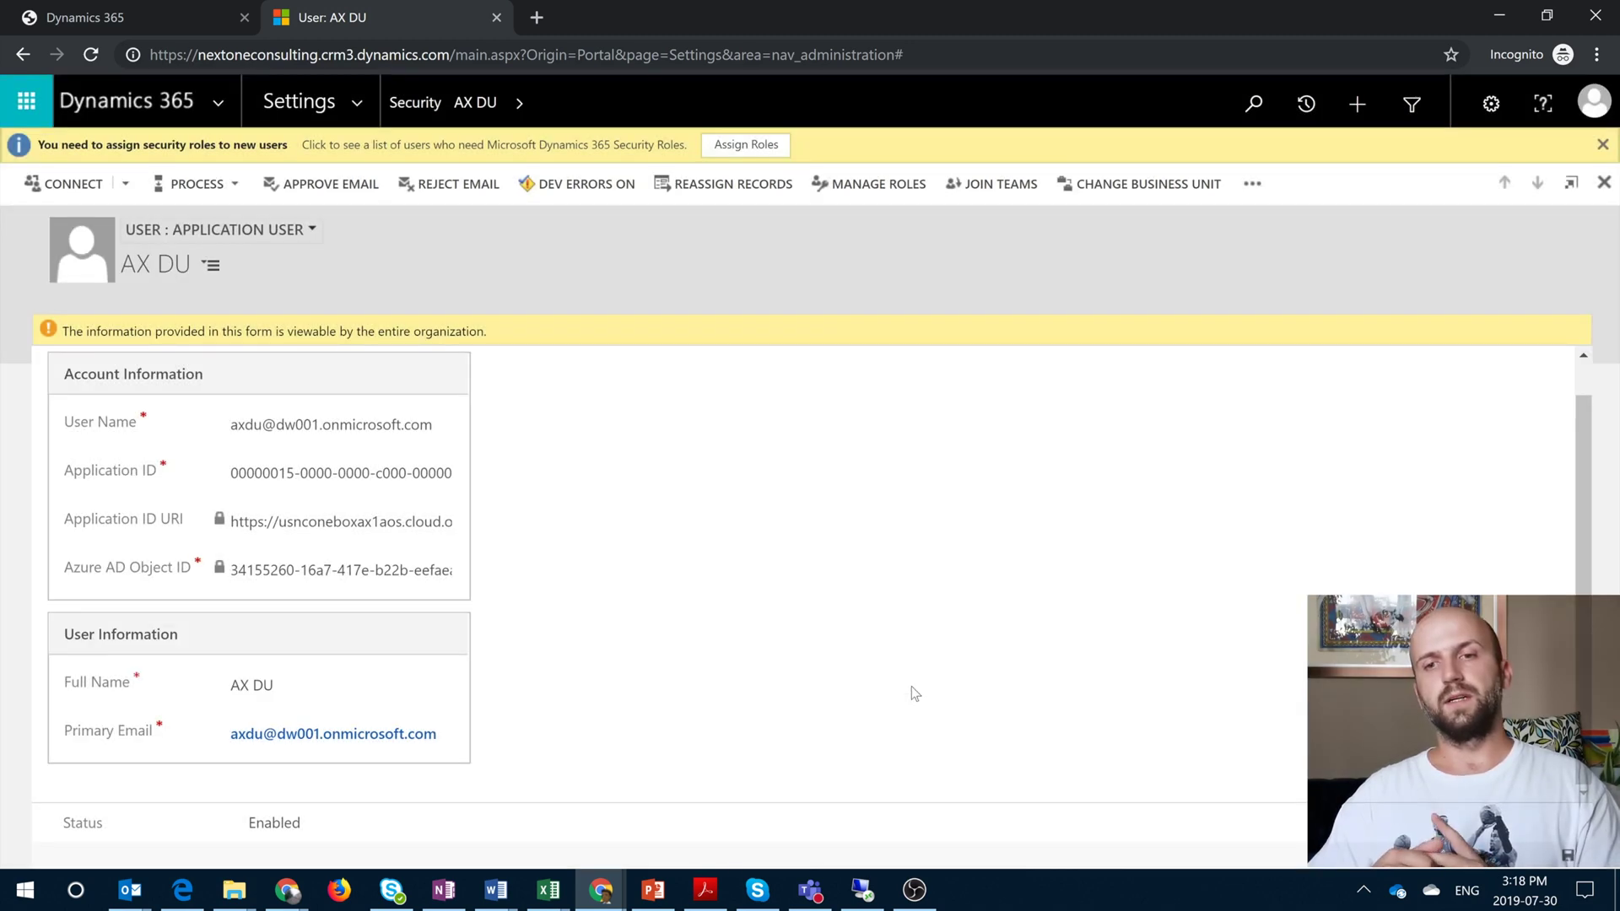
Go to Settings > Security and confirm promoting the selected enabled user to administrator
left_click_drag(358, 522, 61, 371)
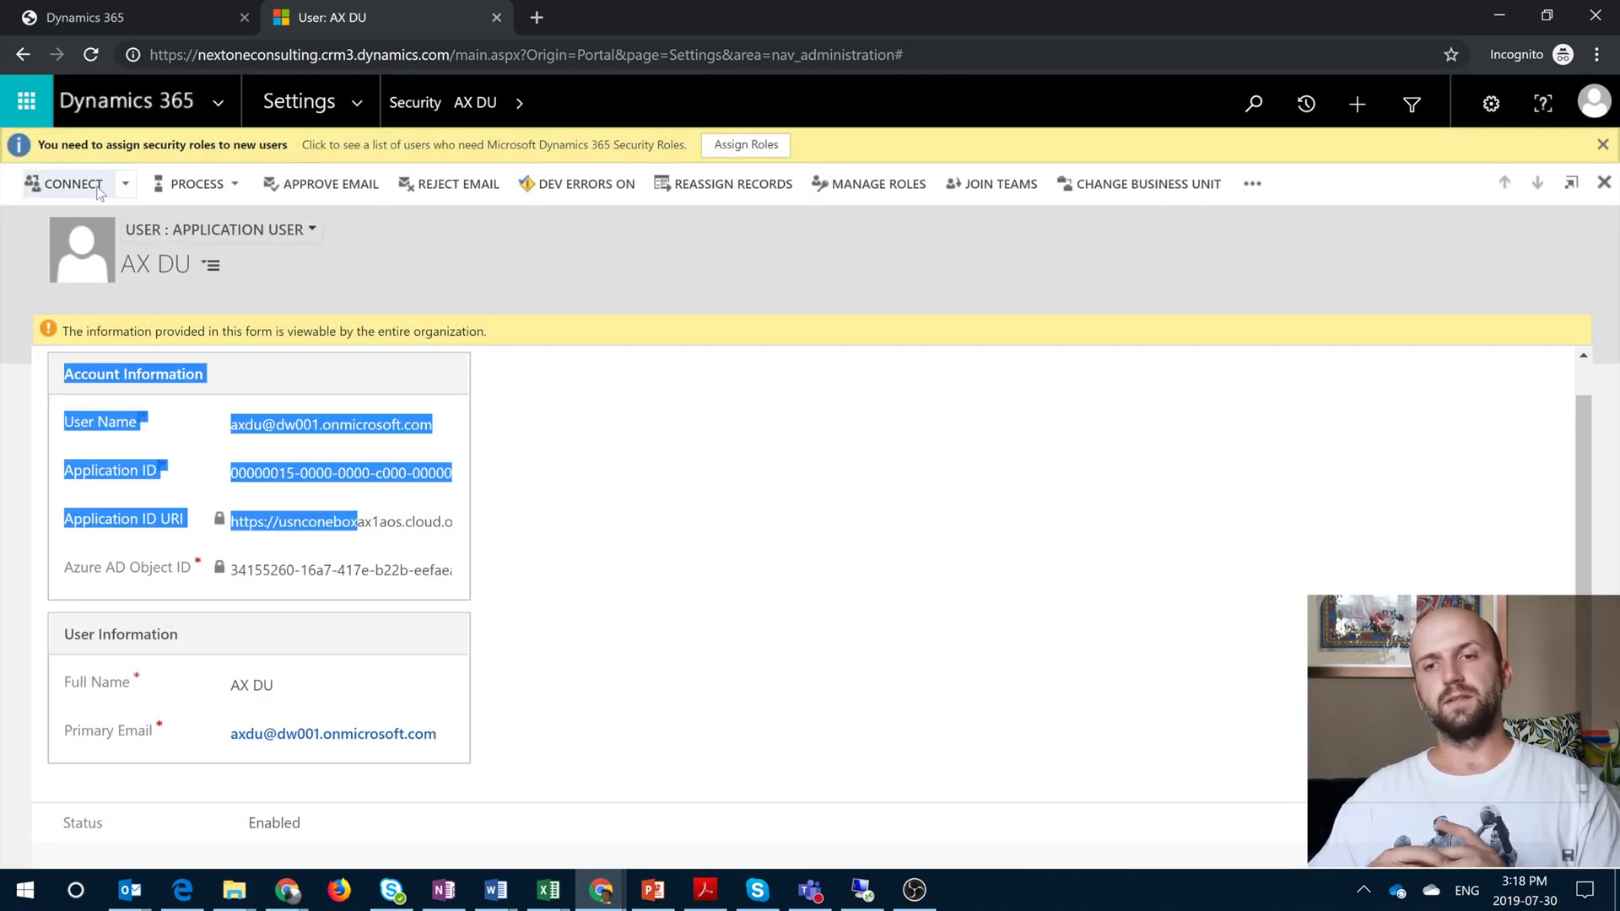
left_click(358, 106)
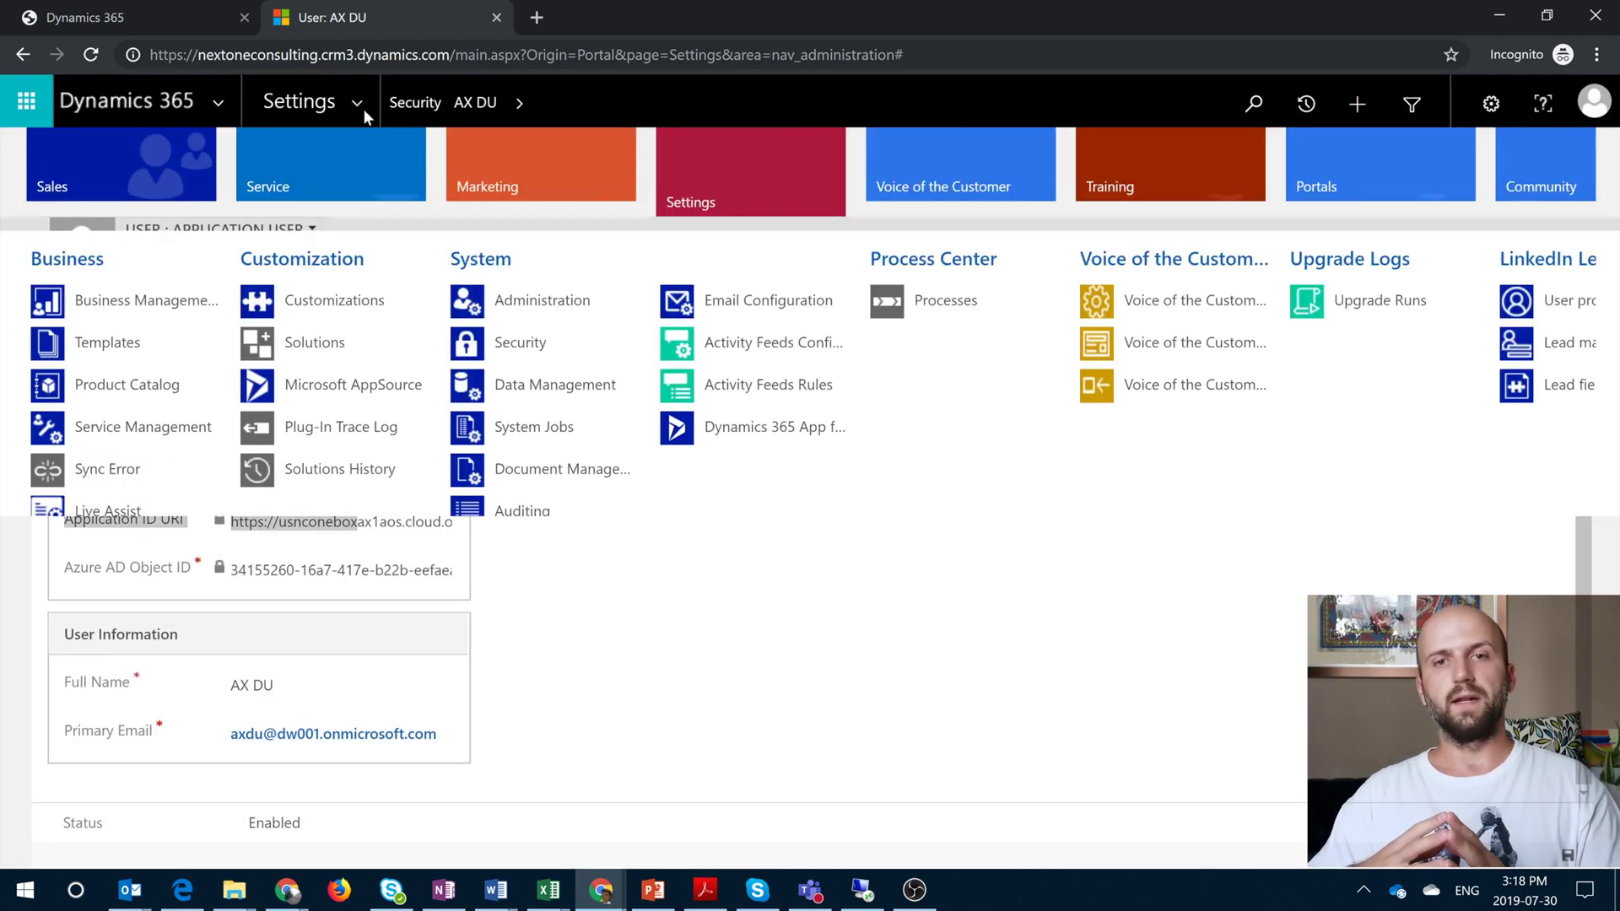
left_click(520, 343)
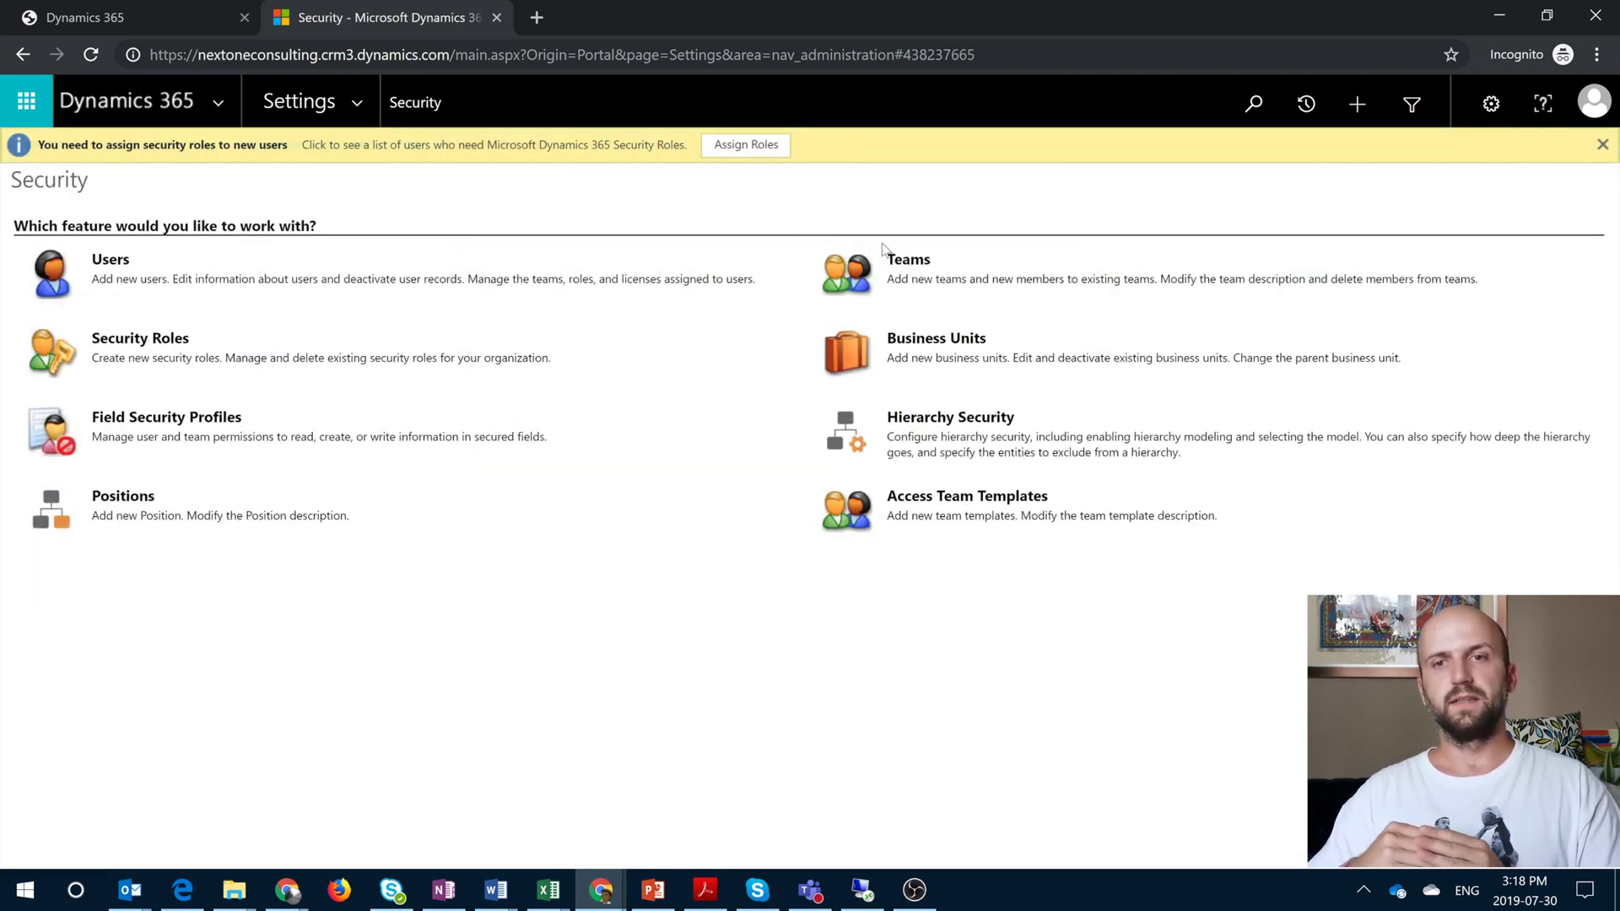
left_click(903, 261)
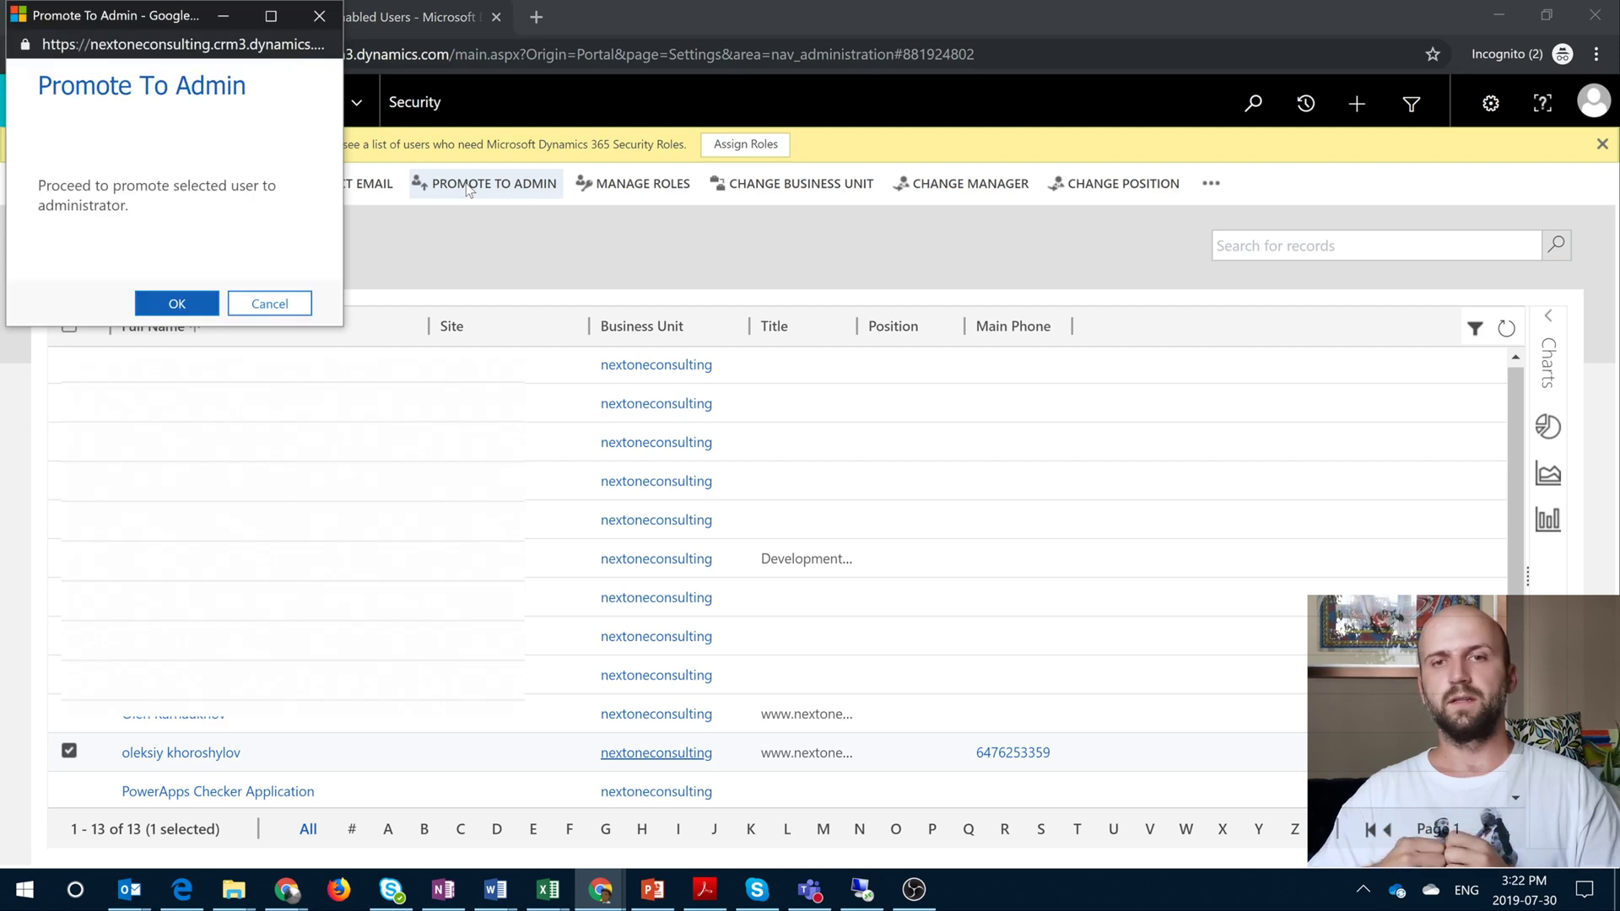
left_click(189, 300)
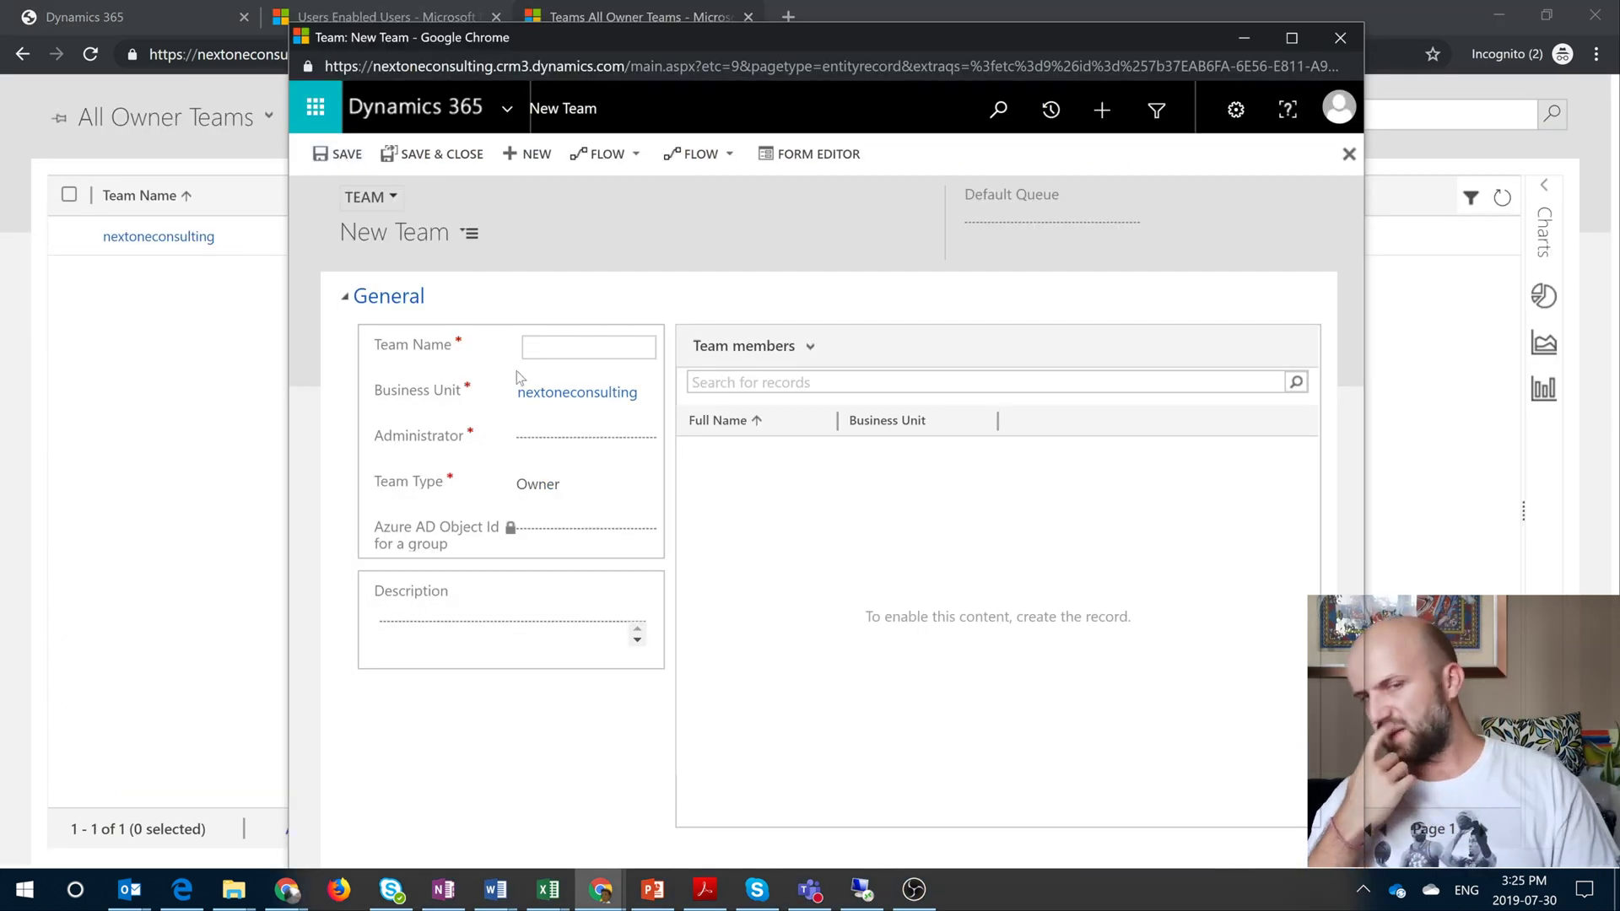
Create owner team DW001 with AX DU as administrator and save it
left_click(548, 347)
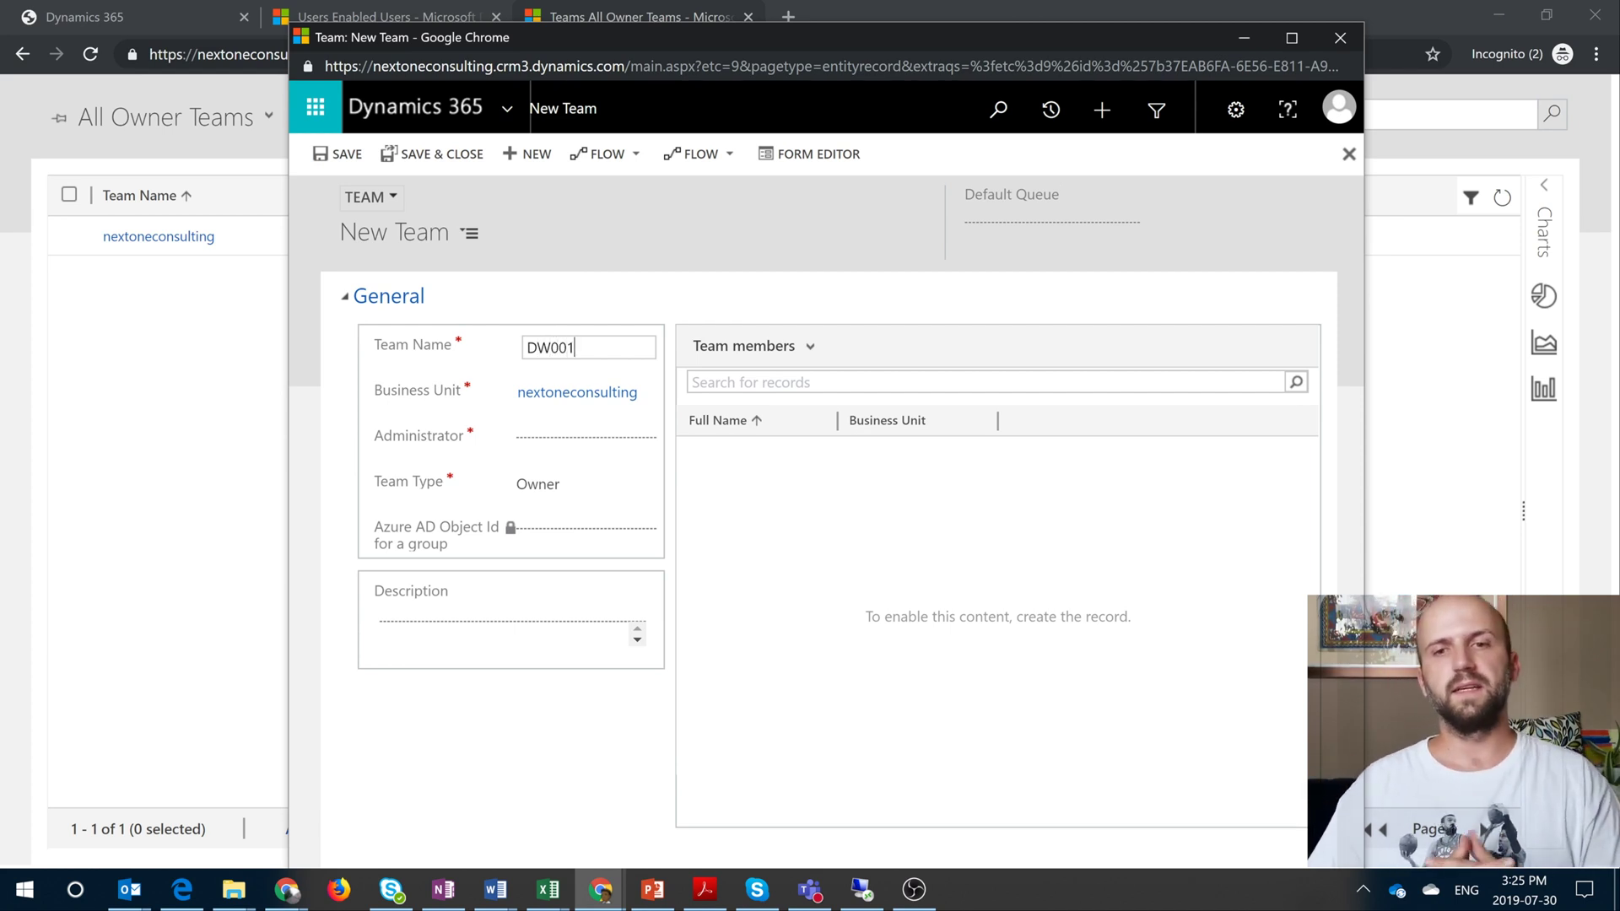
key("Tab")
left_click(918, 533)
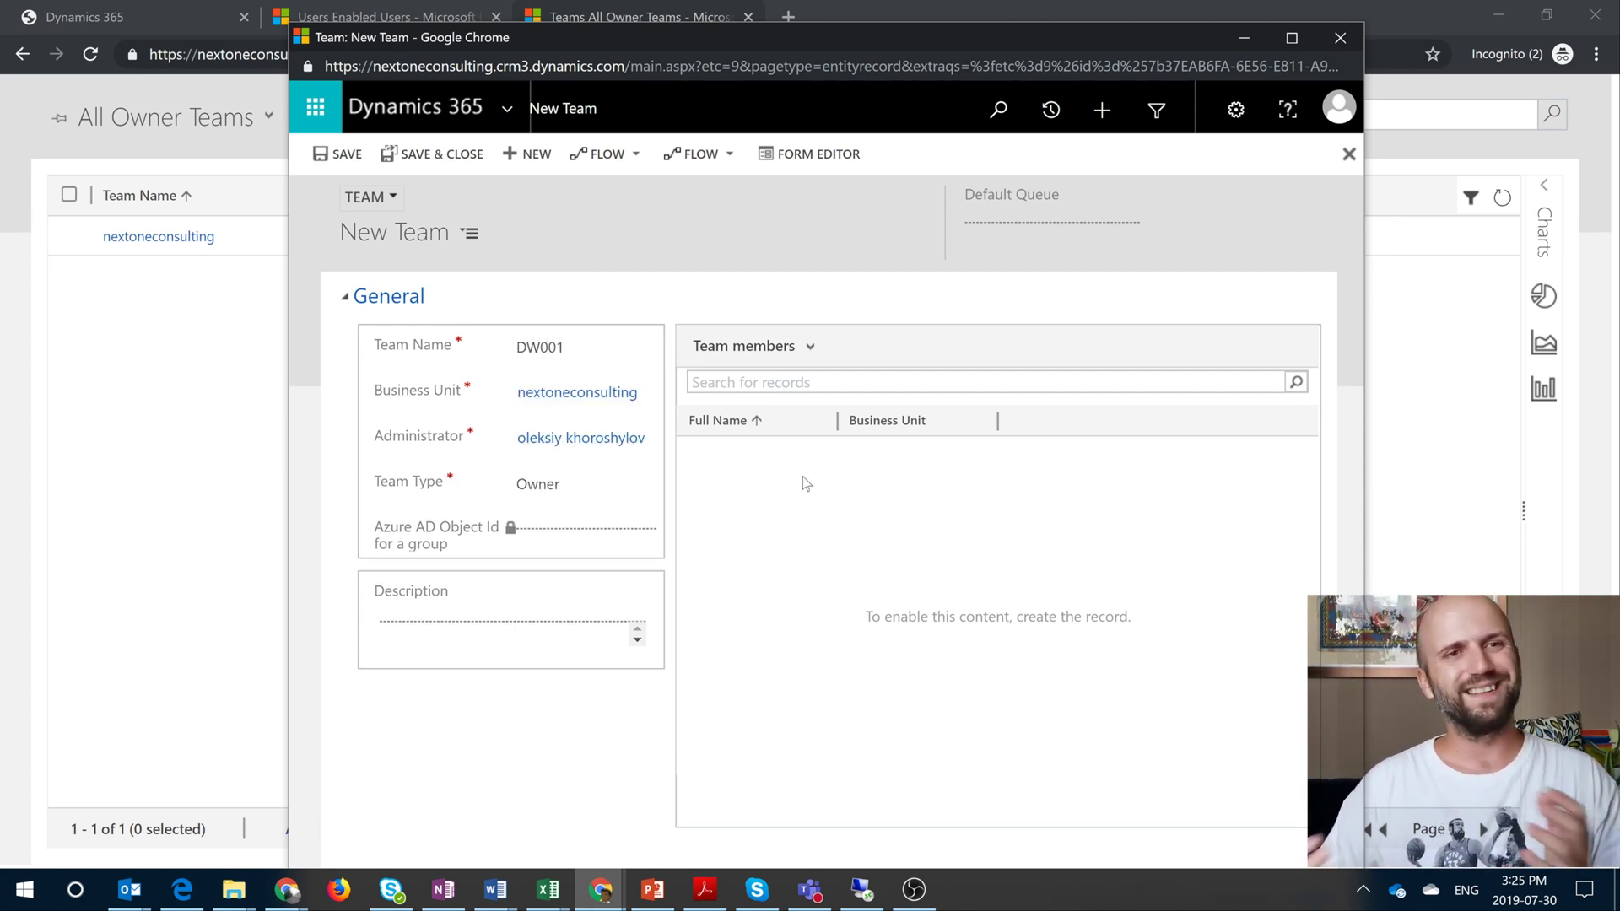
left_click(338, 155)
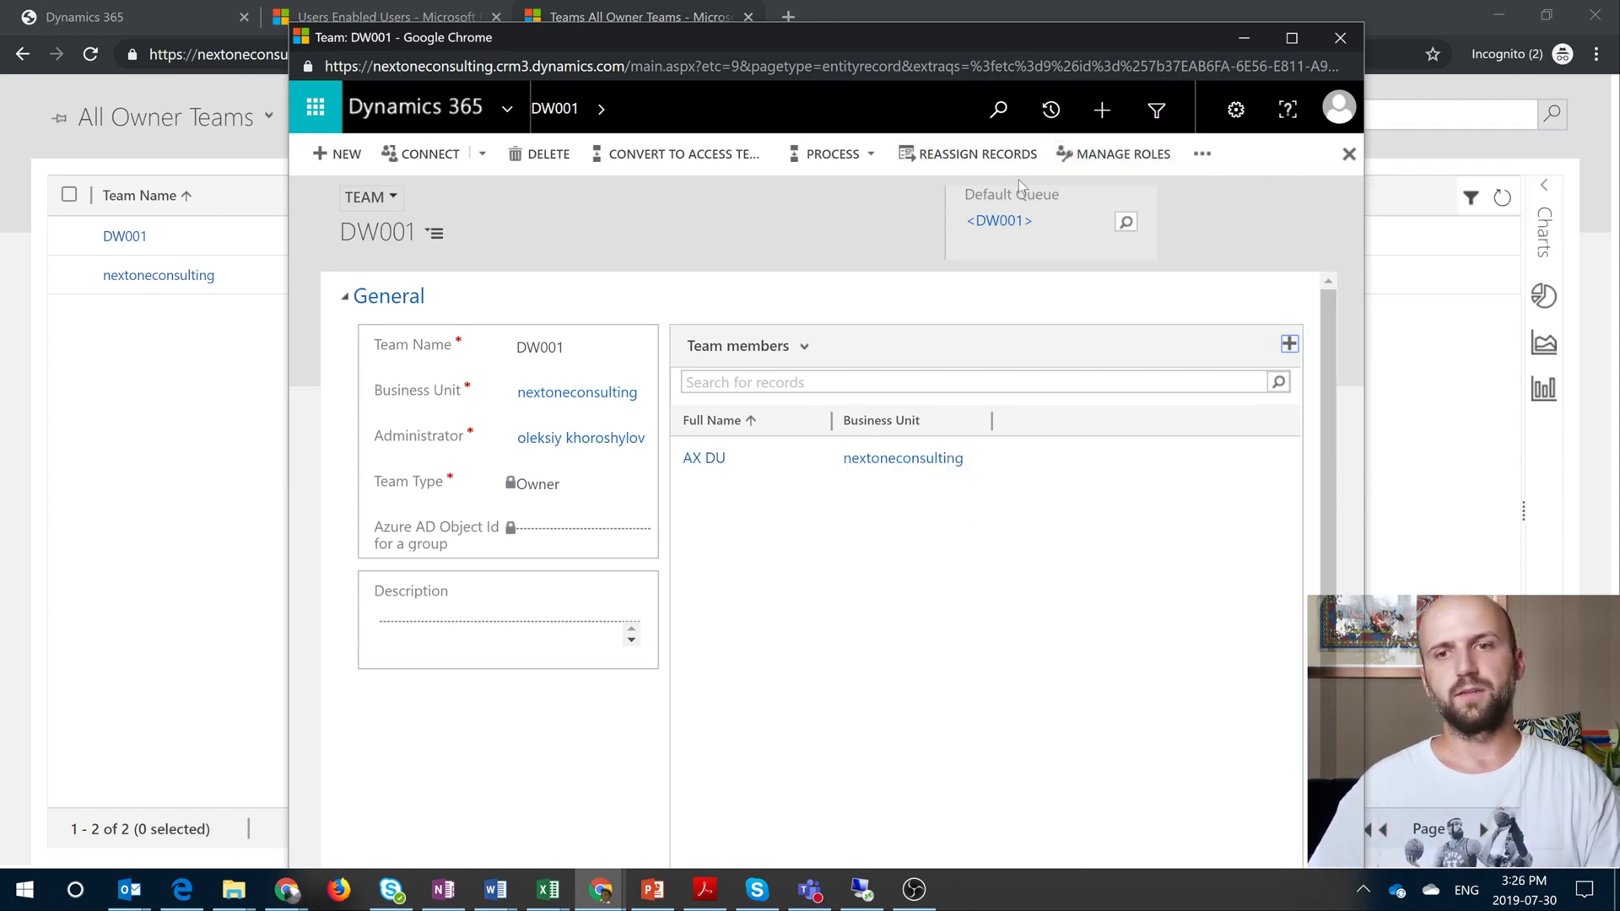
Assign the System Administrator security role to team DW001
left_click(1087, 165)
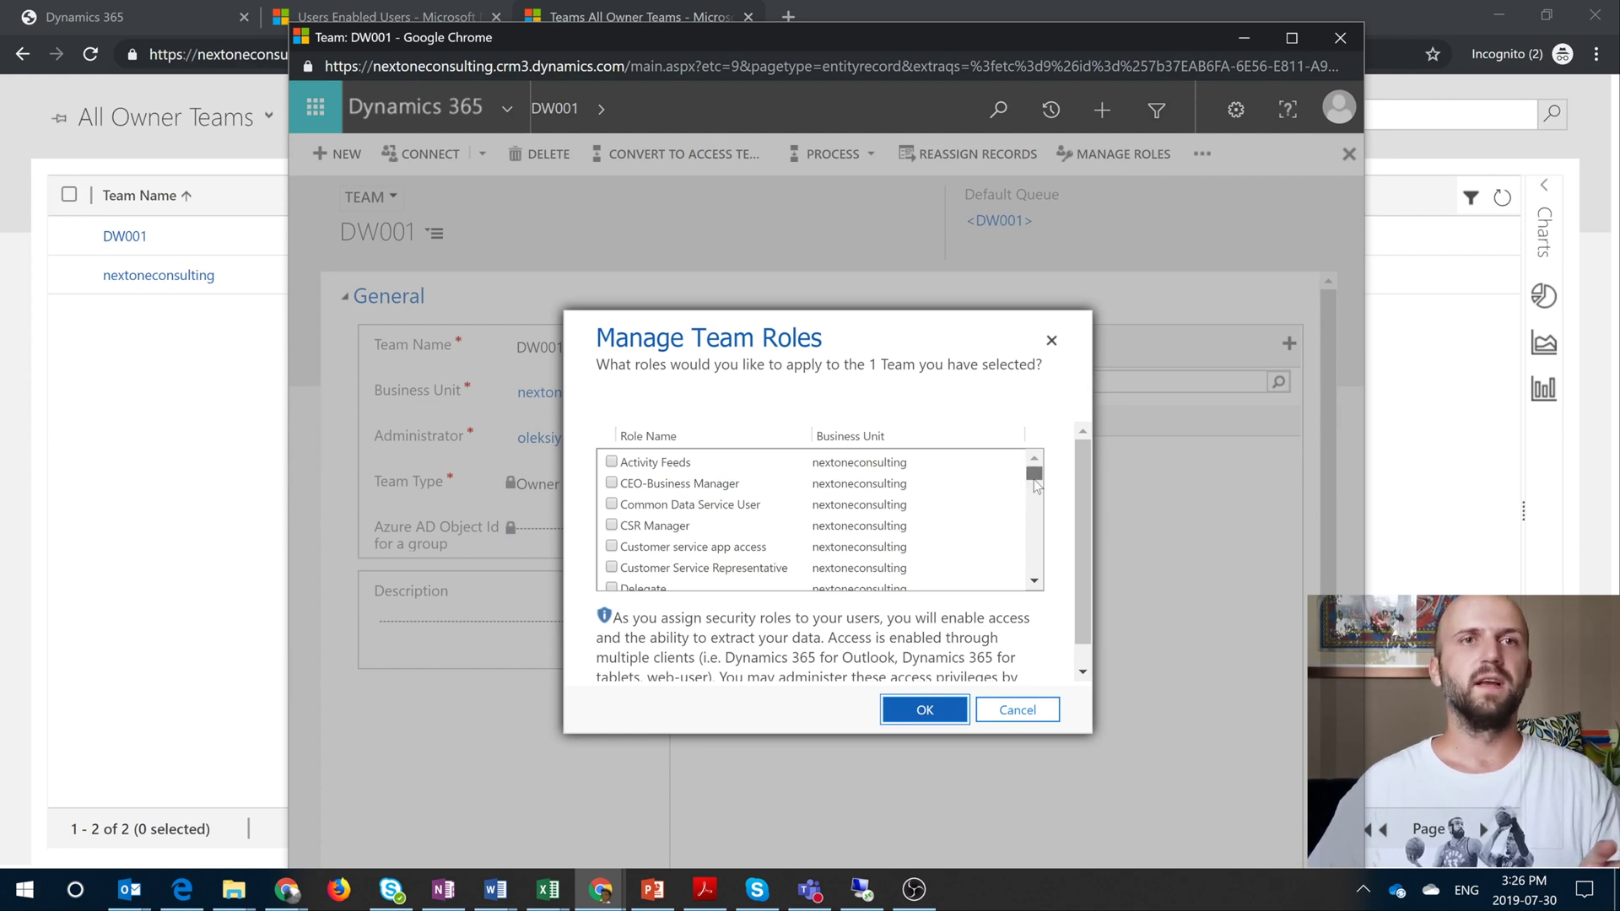
left_click_drag(1035, 485, 1046, 597)
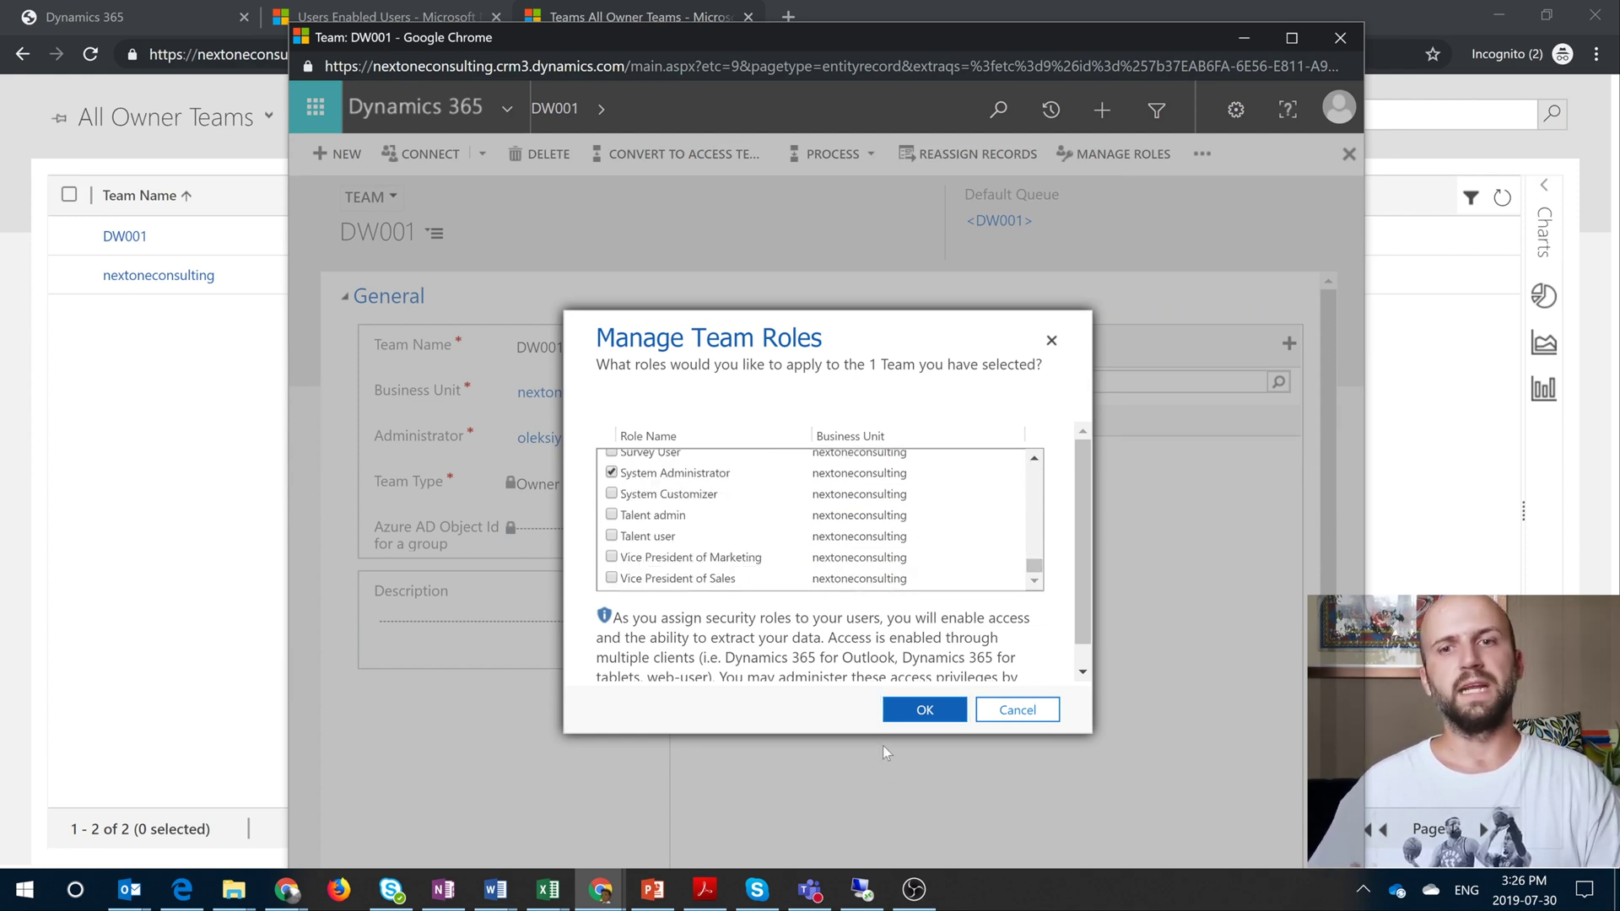
left_click(924, 710)
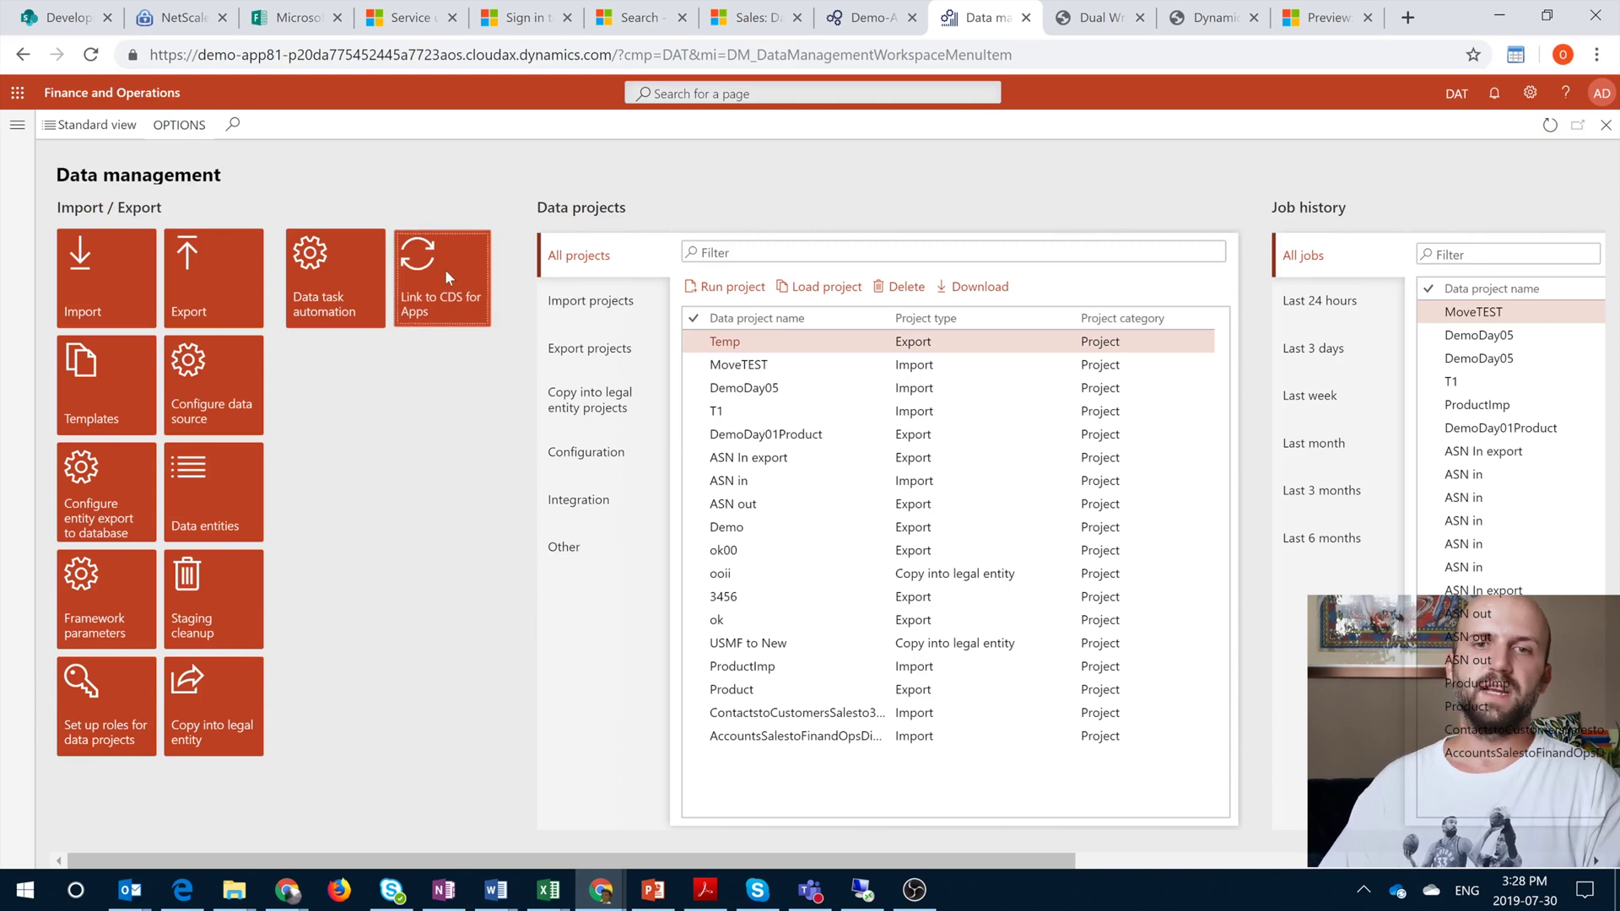
Start a new CDS environment link, choosing the nextone consulting environment
left_click(444, 272)
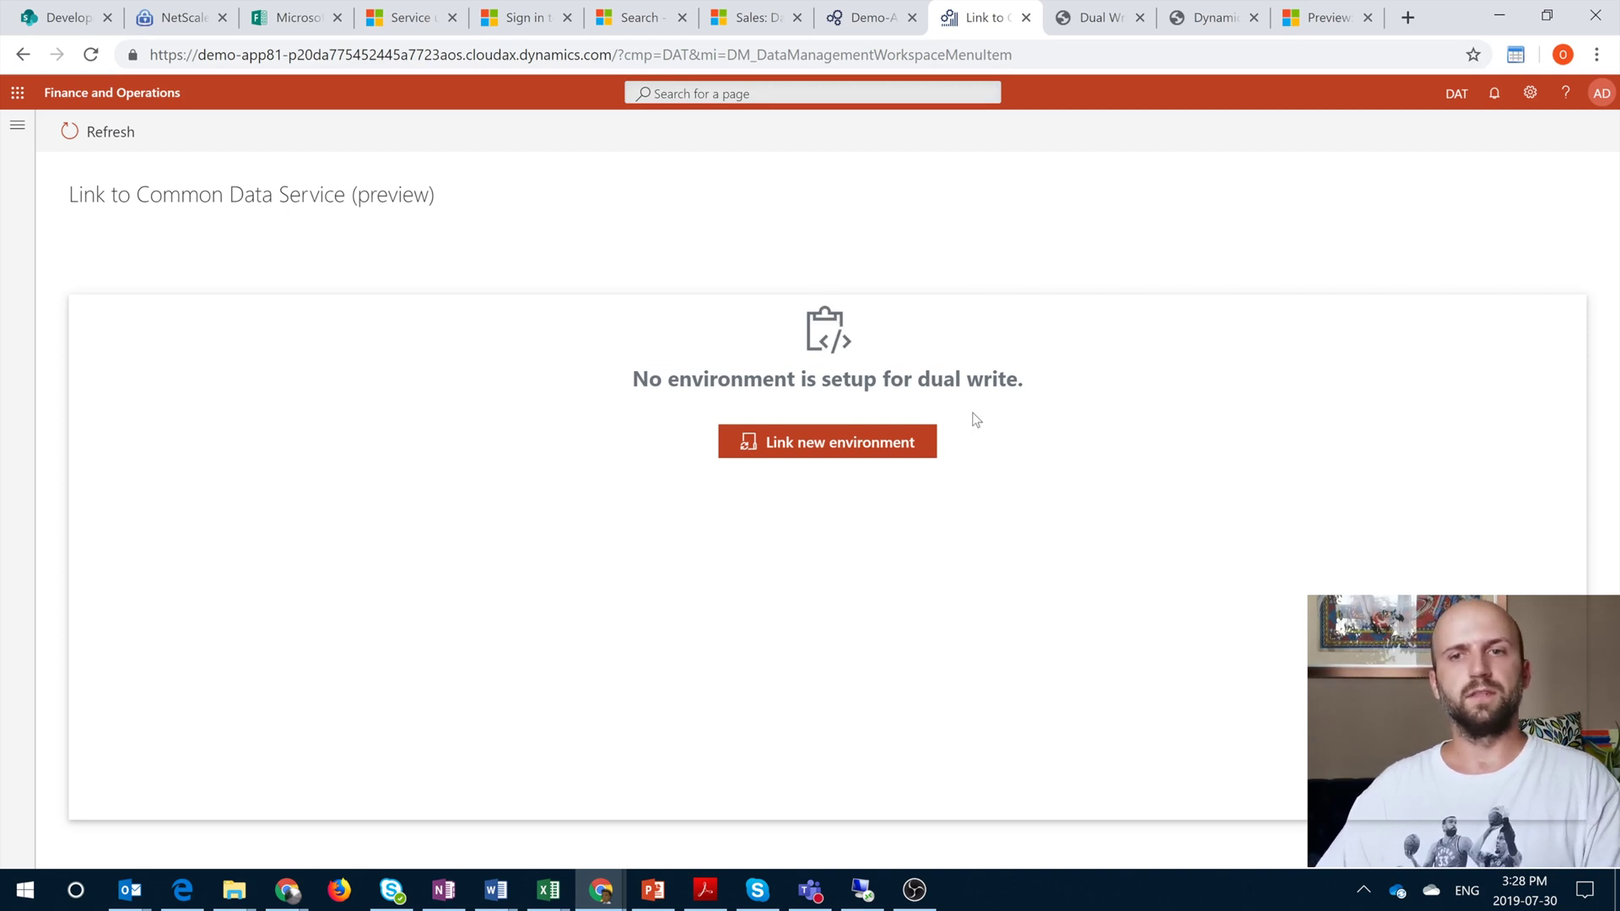
left_click(896, 450)
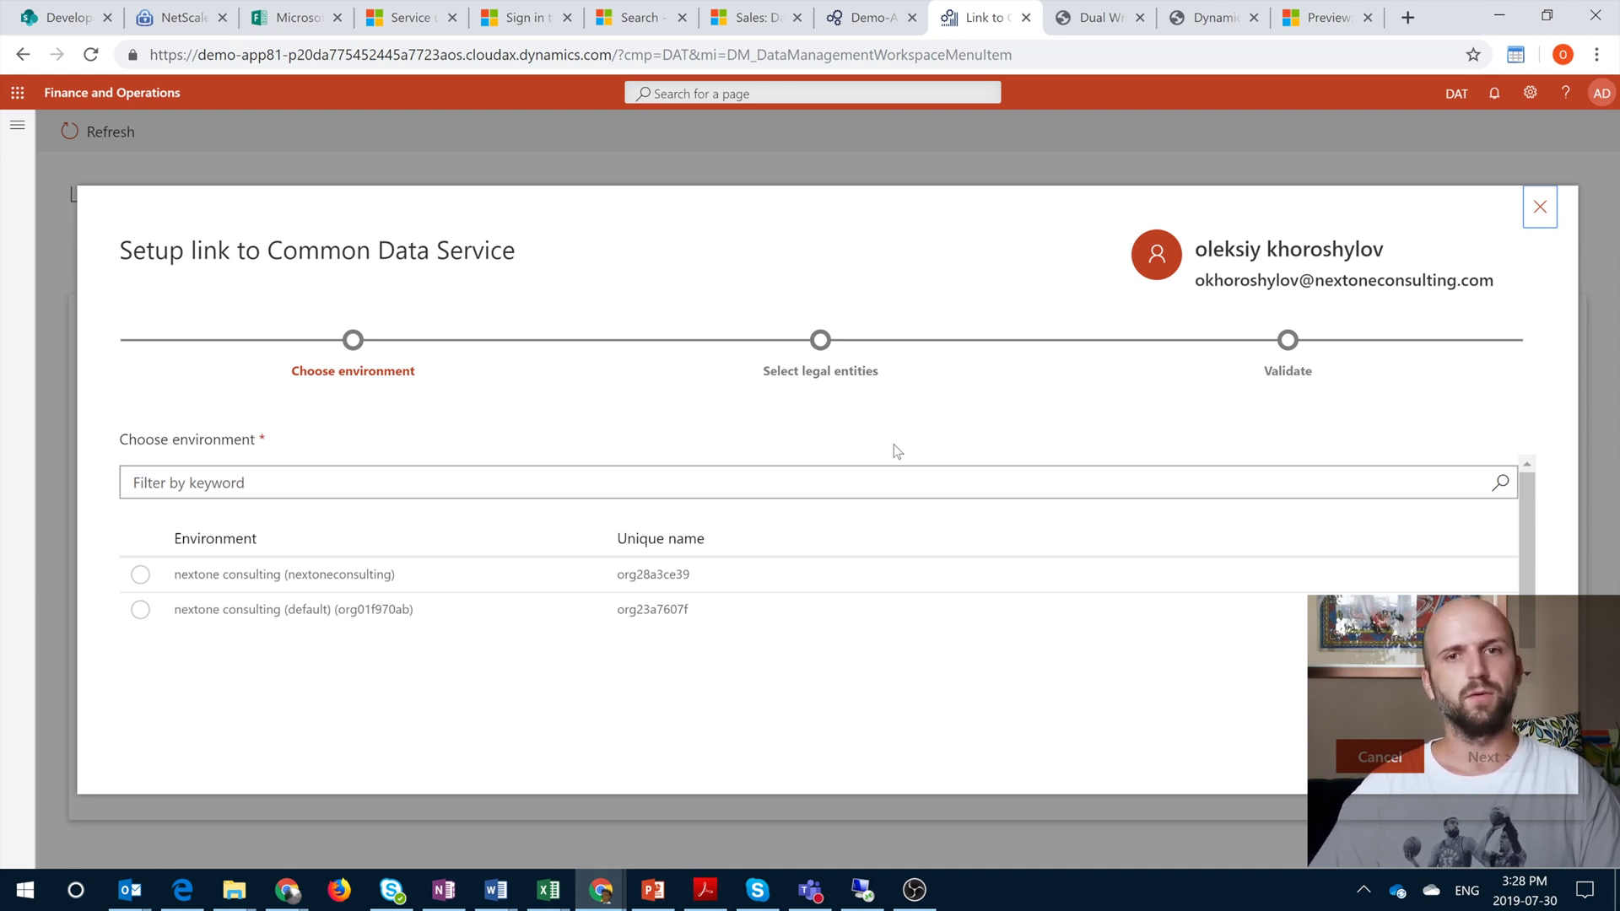
left_click(141, 578)
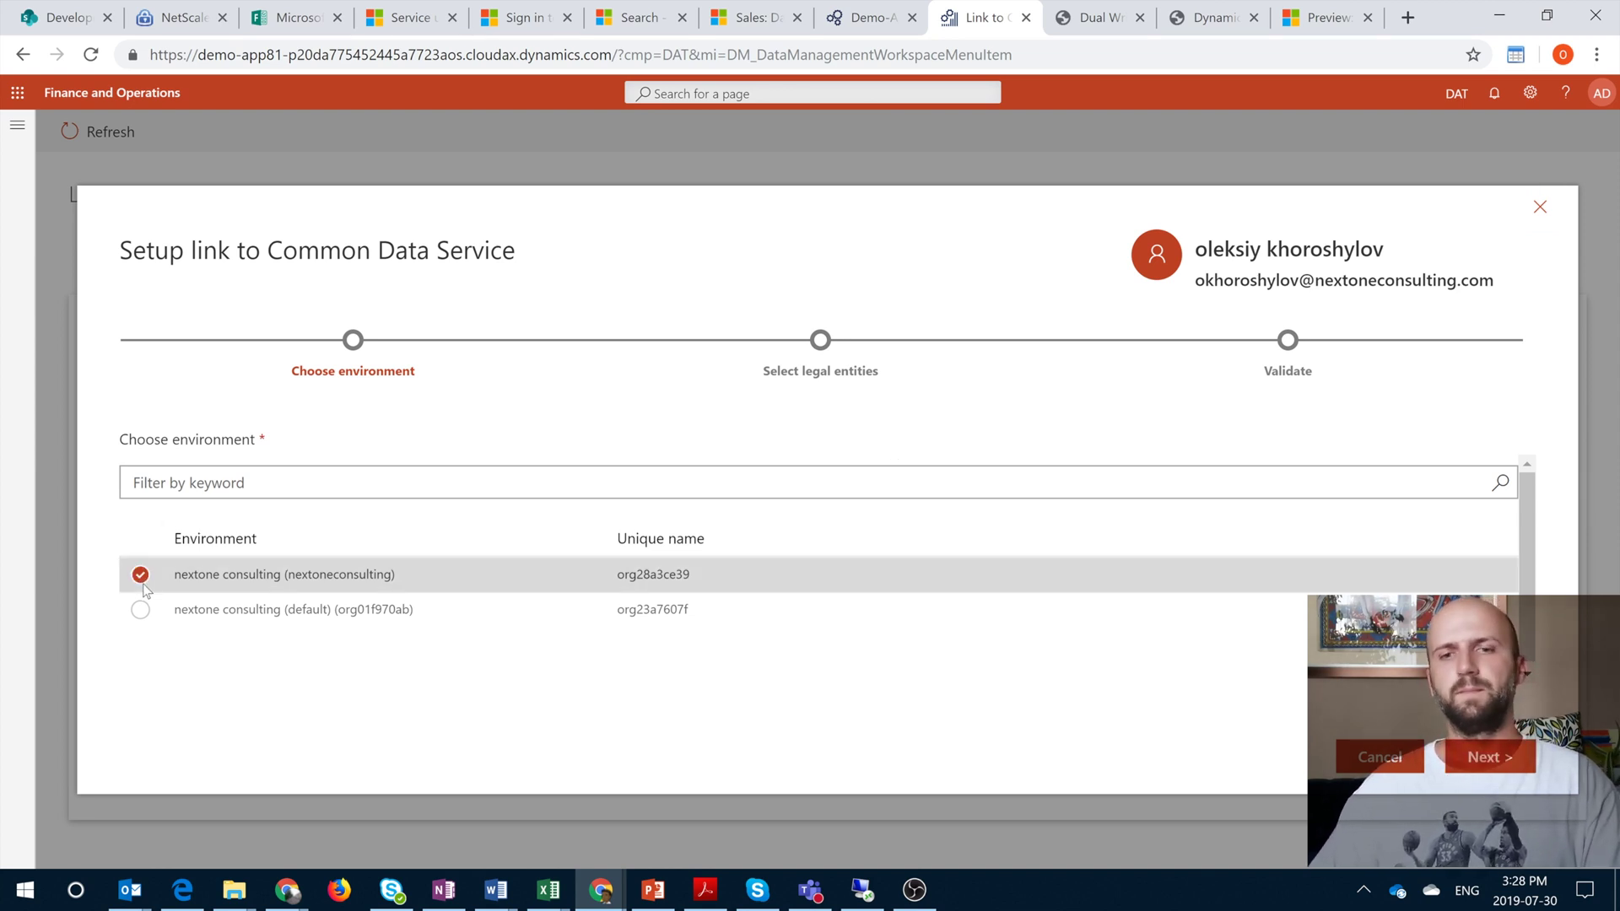
left_click(1482, 758)
Link legal entity USMF, save the link, and run the Customers V3 to accounts map
type("usmf")
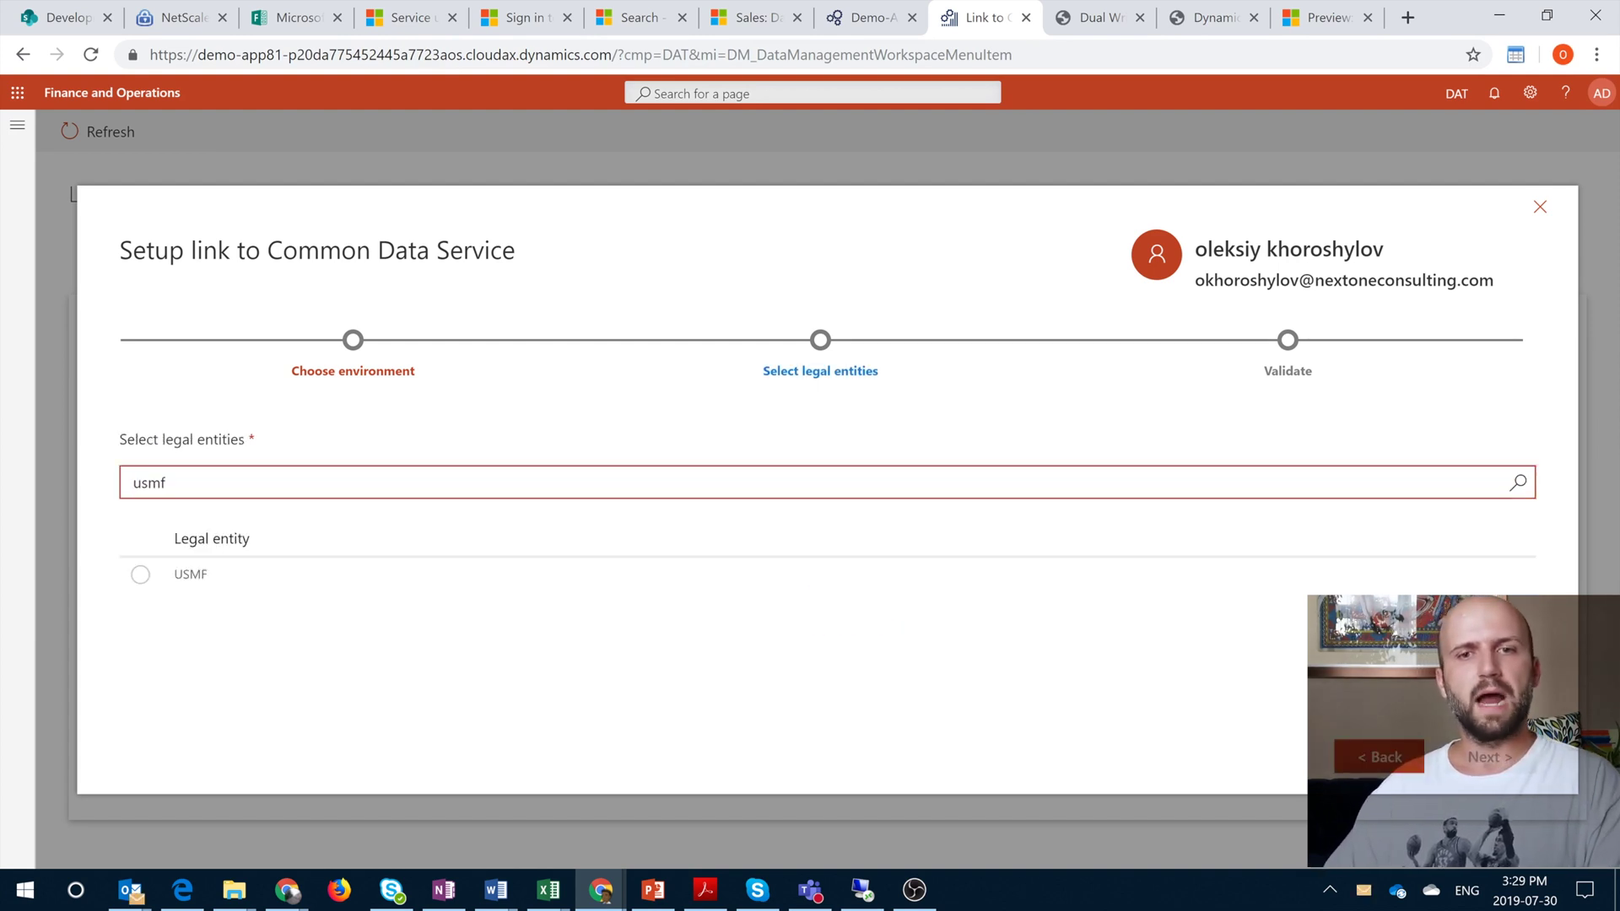
left_click(140, 575)
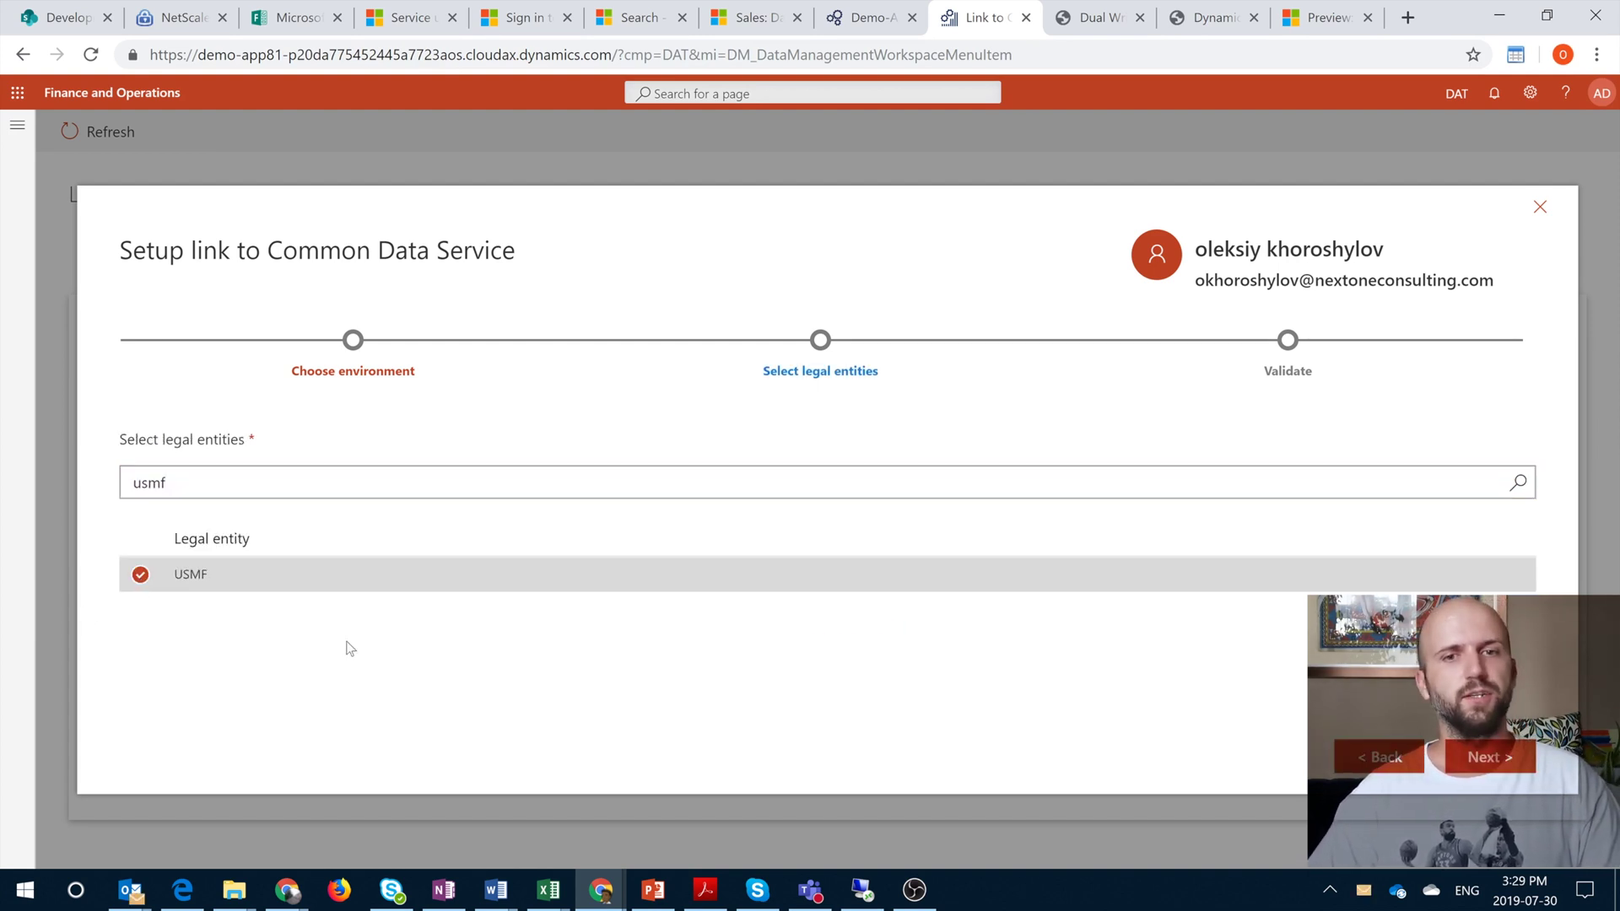
left_click(1489, 758)
left_click(1489, 758)
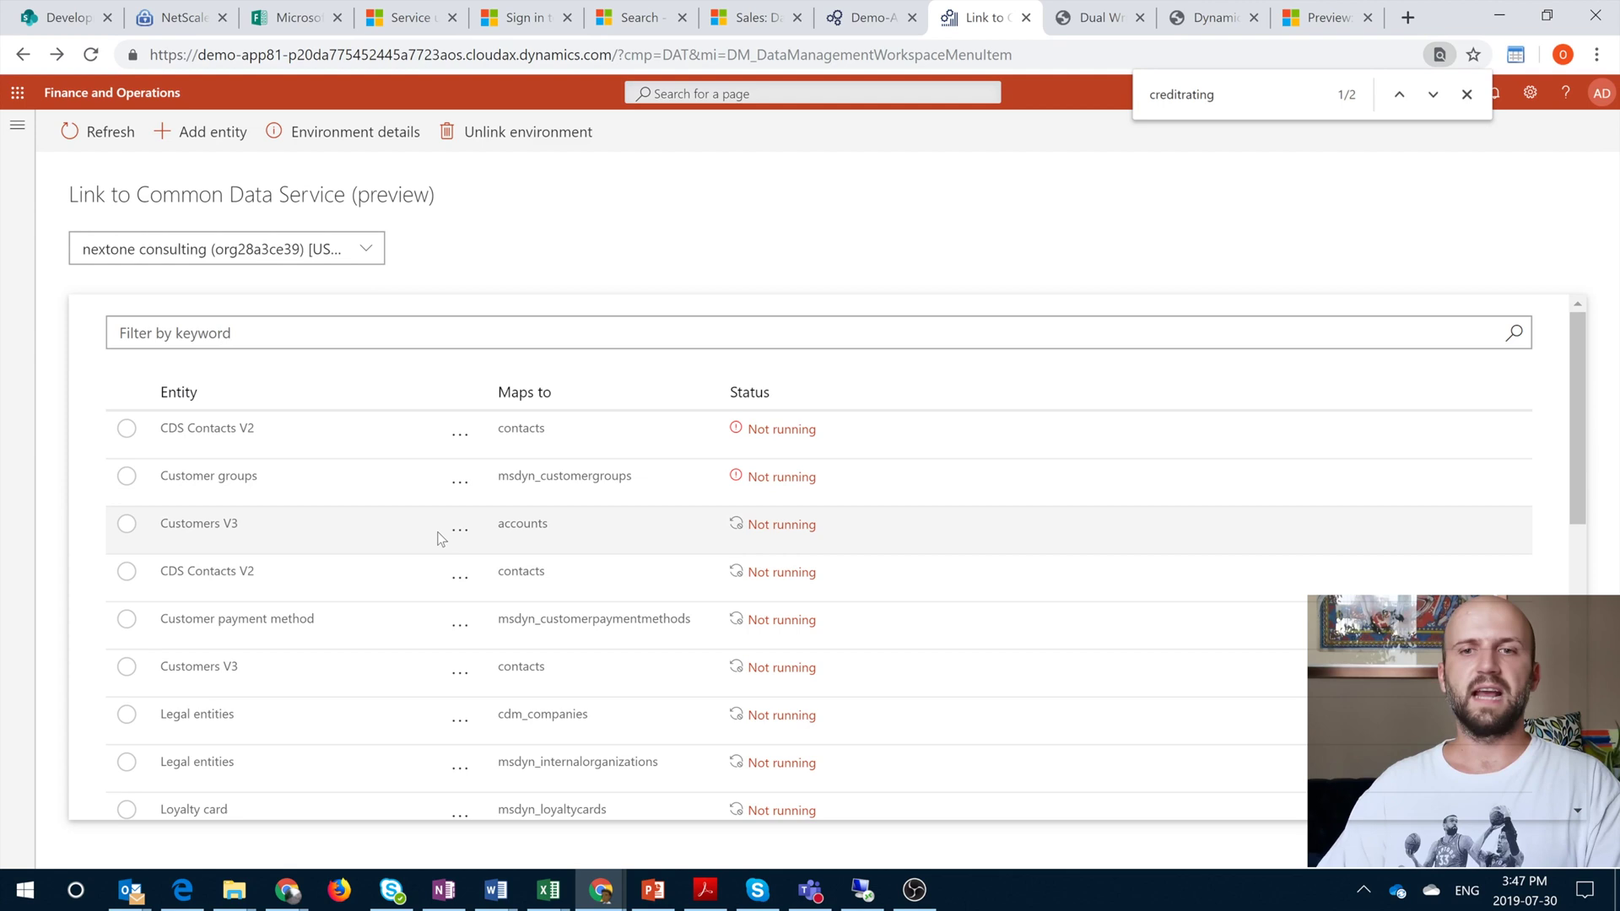
left_click(460, 529)
left_click(489, 566)
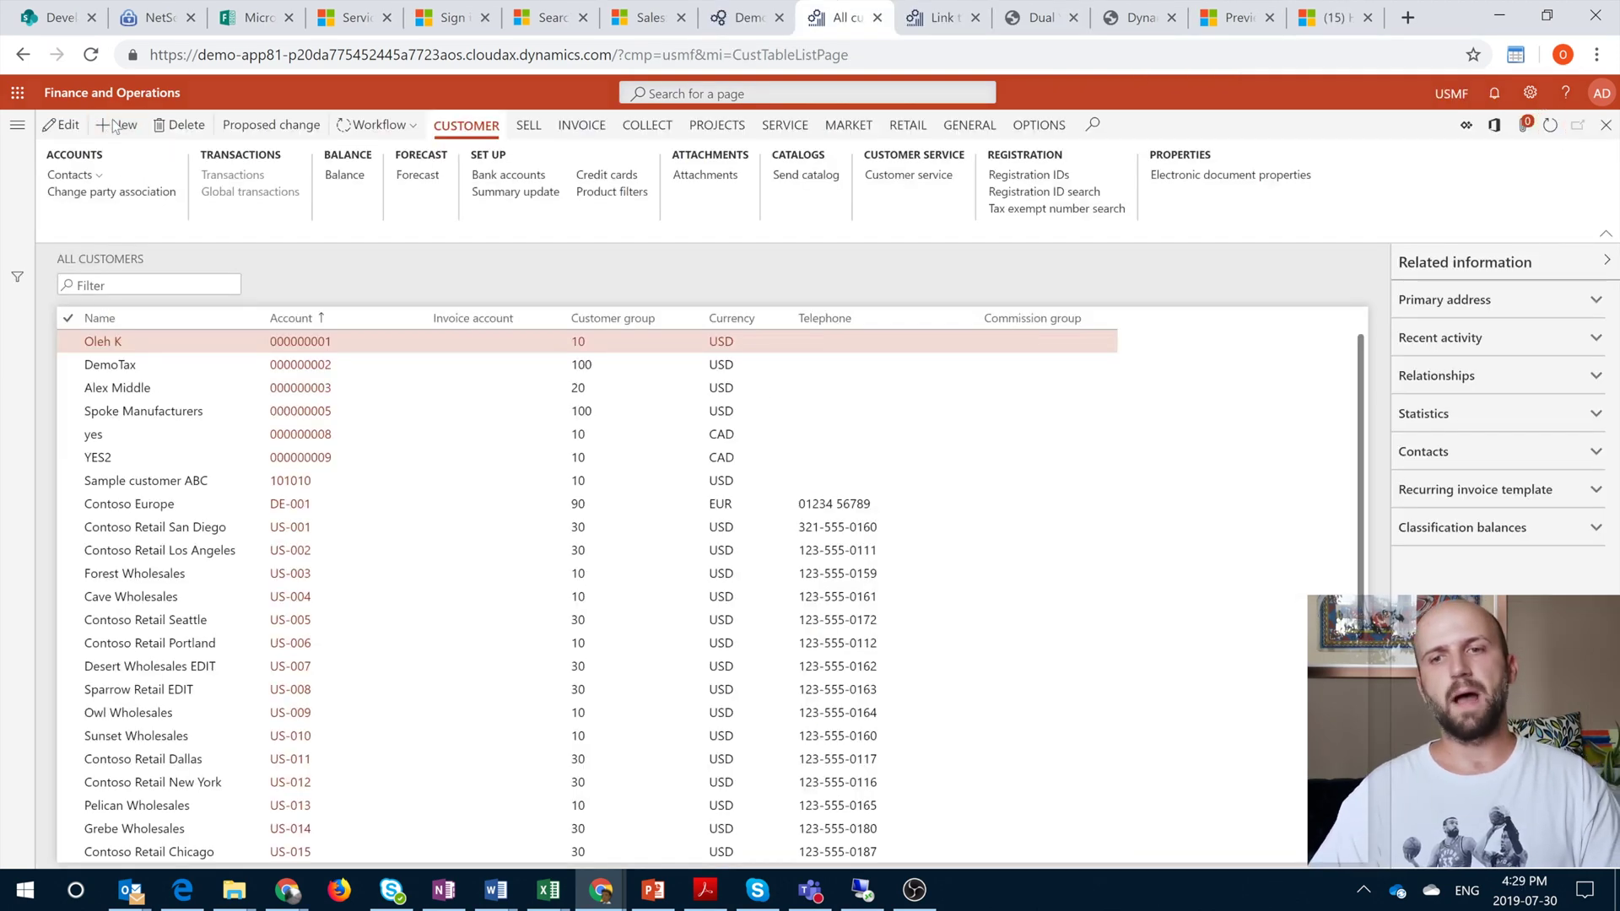
Add new customer DU TEST and save it as account 000000010
left_click(118, 125)
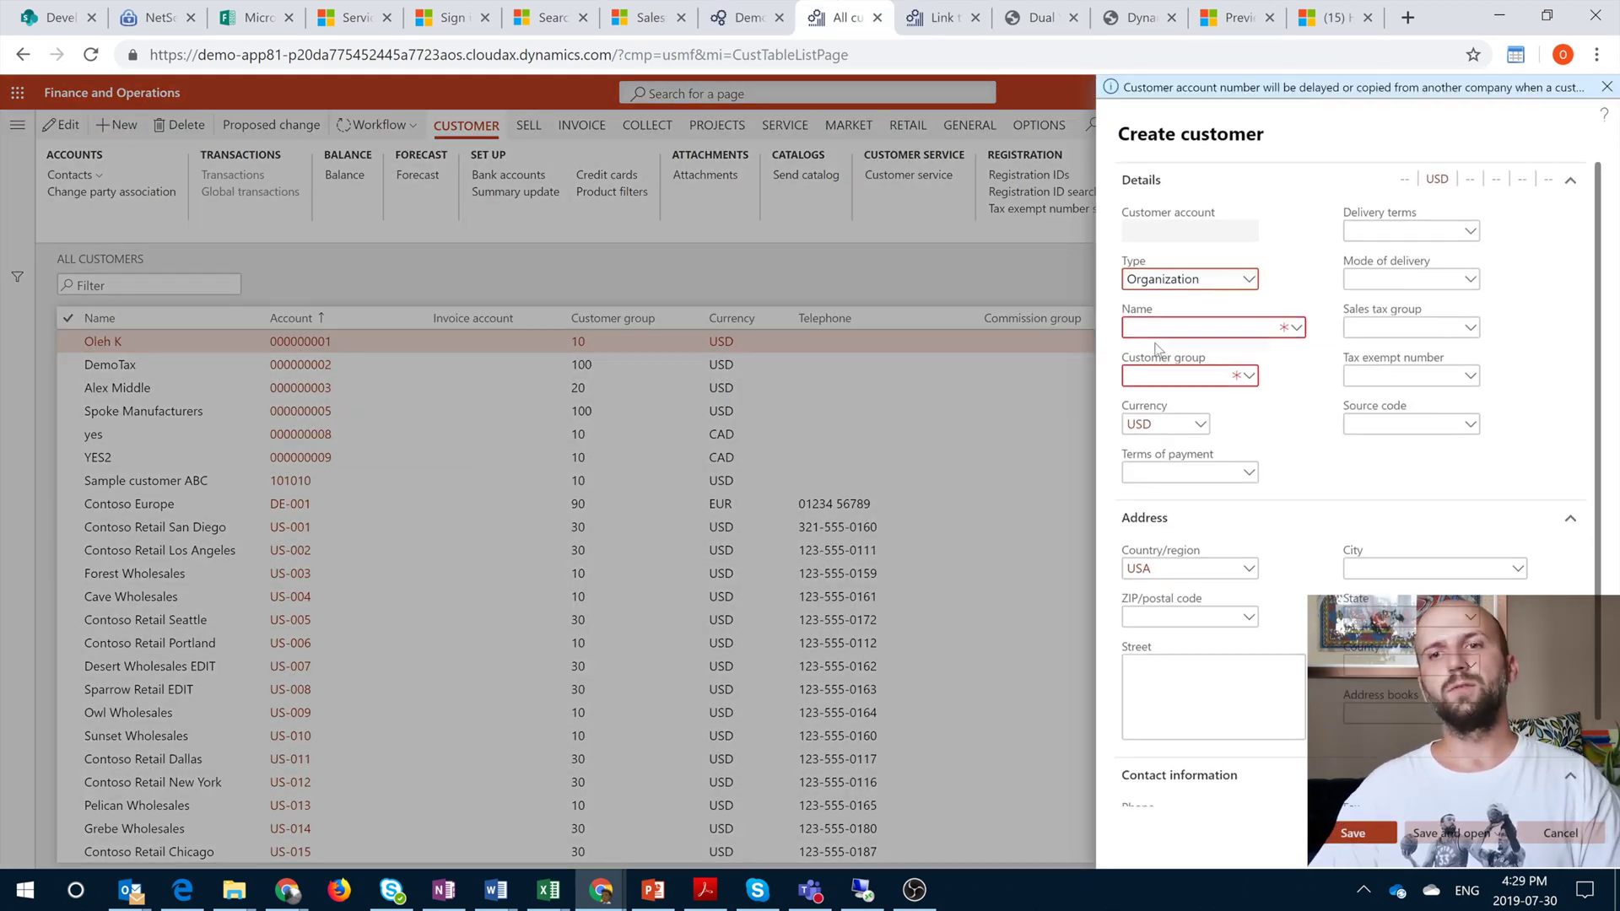
key("Tab")
type("DU TEST")
left_click(1368, 833)
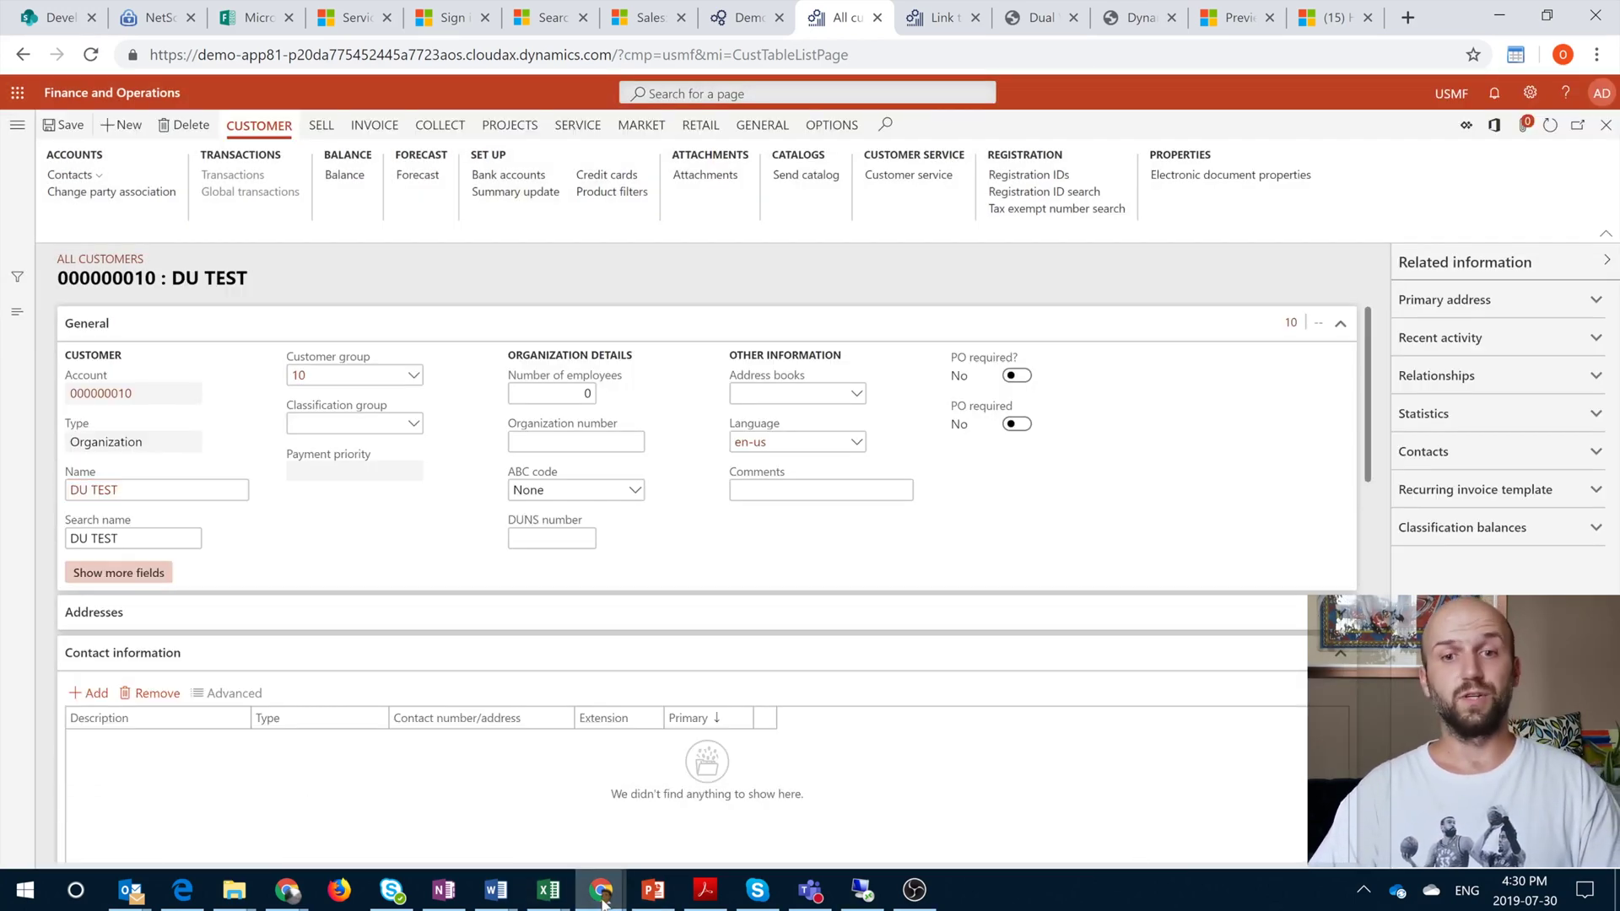
Refresh the Sales accounts list and open the synced DU TEST account, number 000000010
mouse_move(601, 890)
left_click(705, 784)
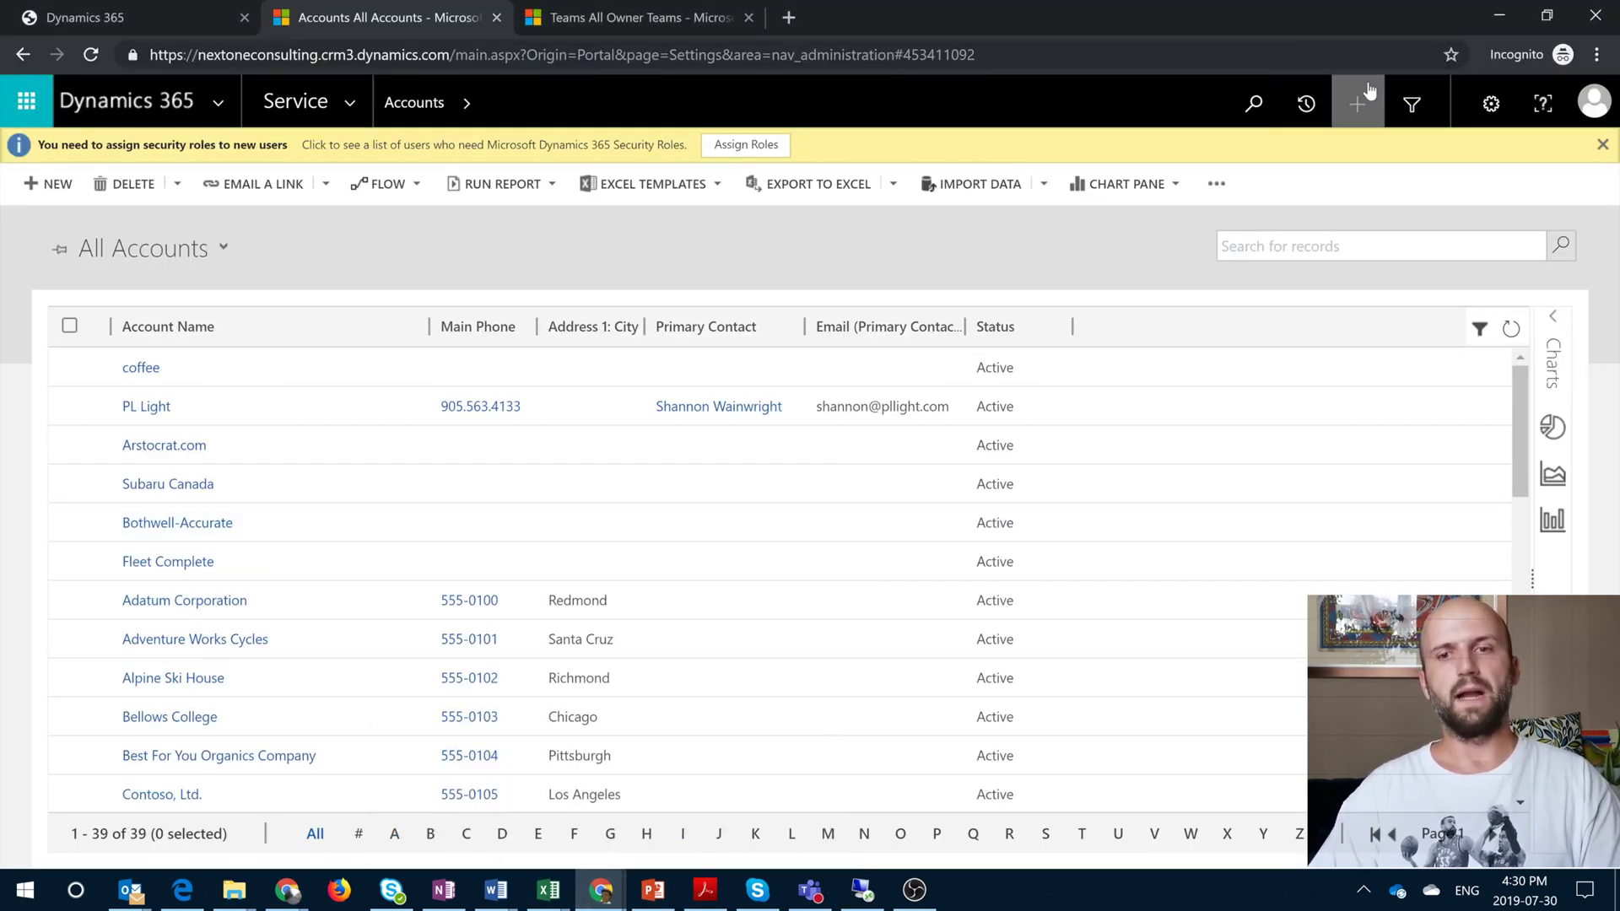
left_click(91, 55)
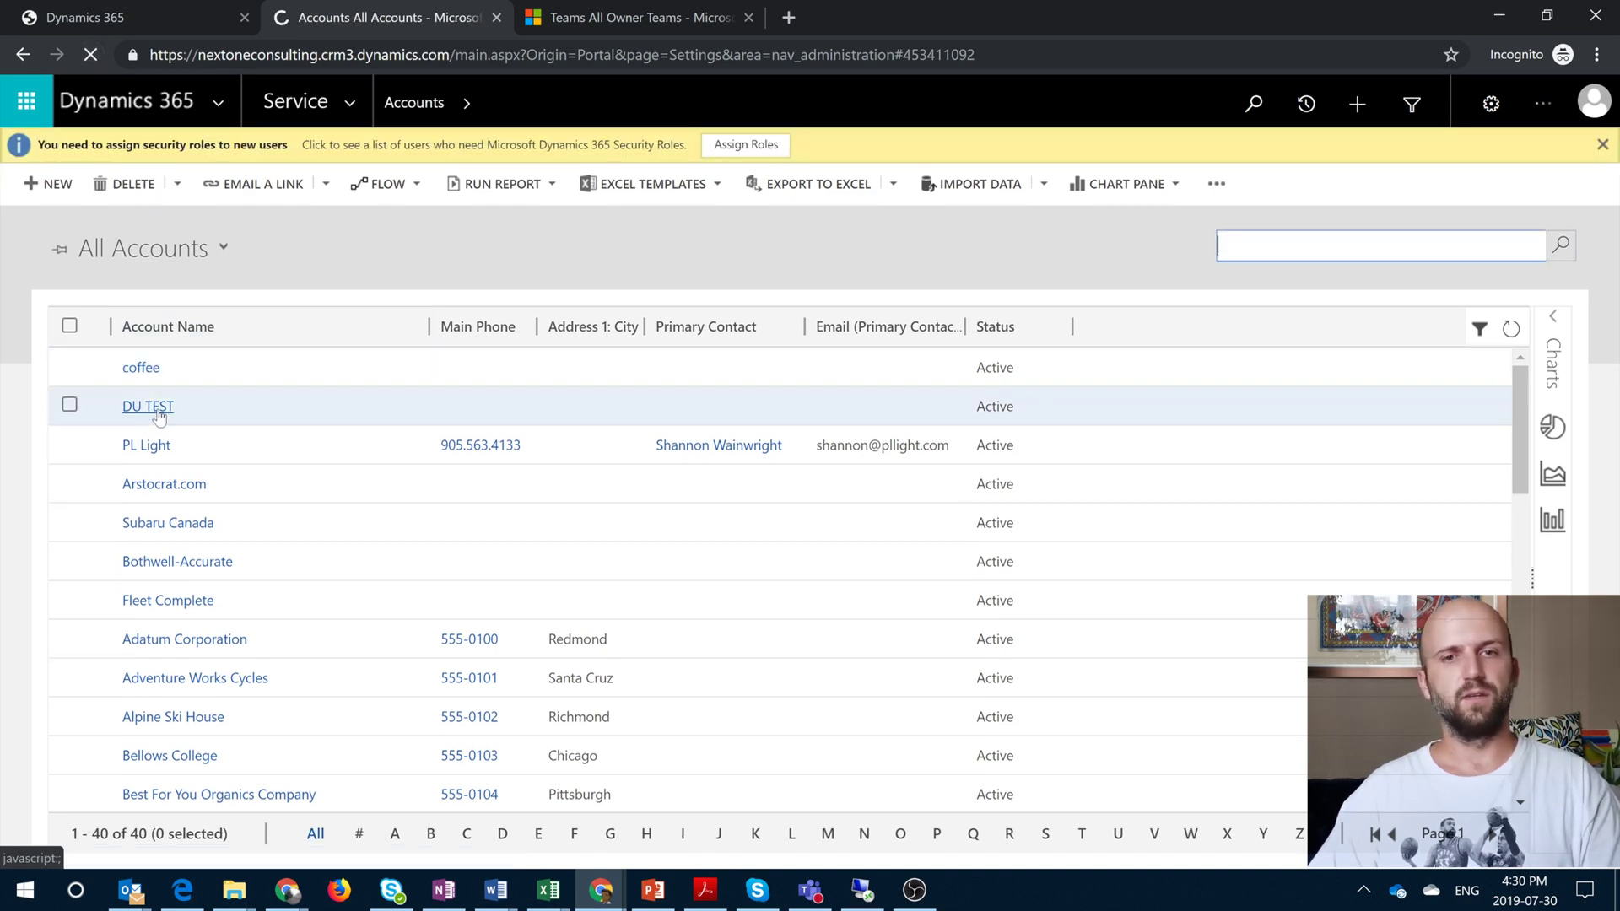
left_click(158, 409)
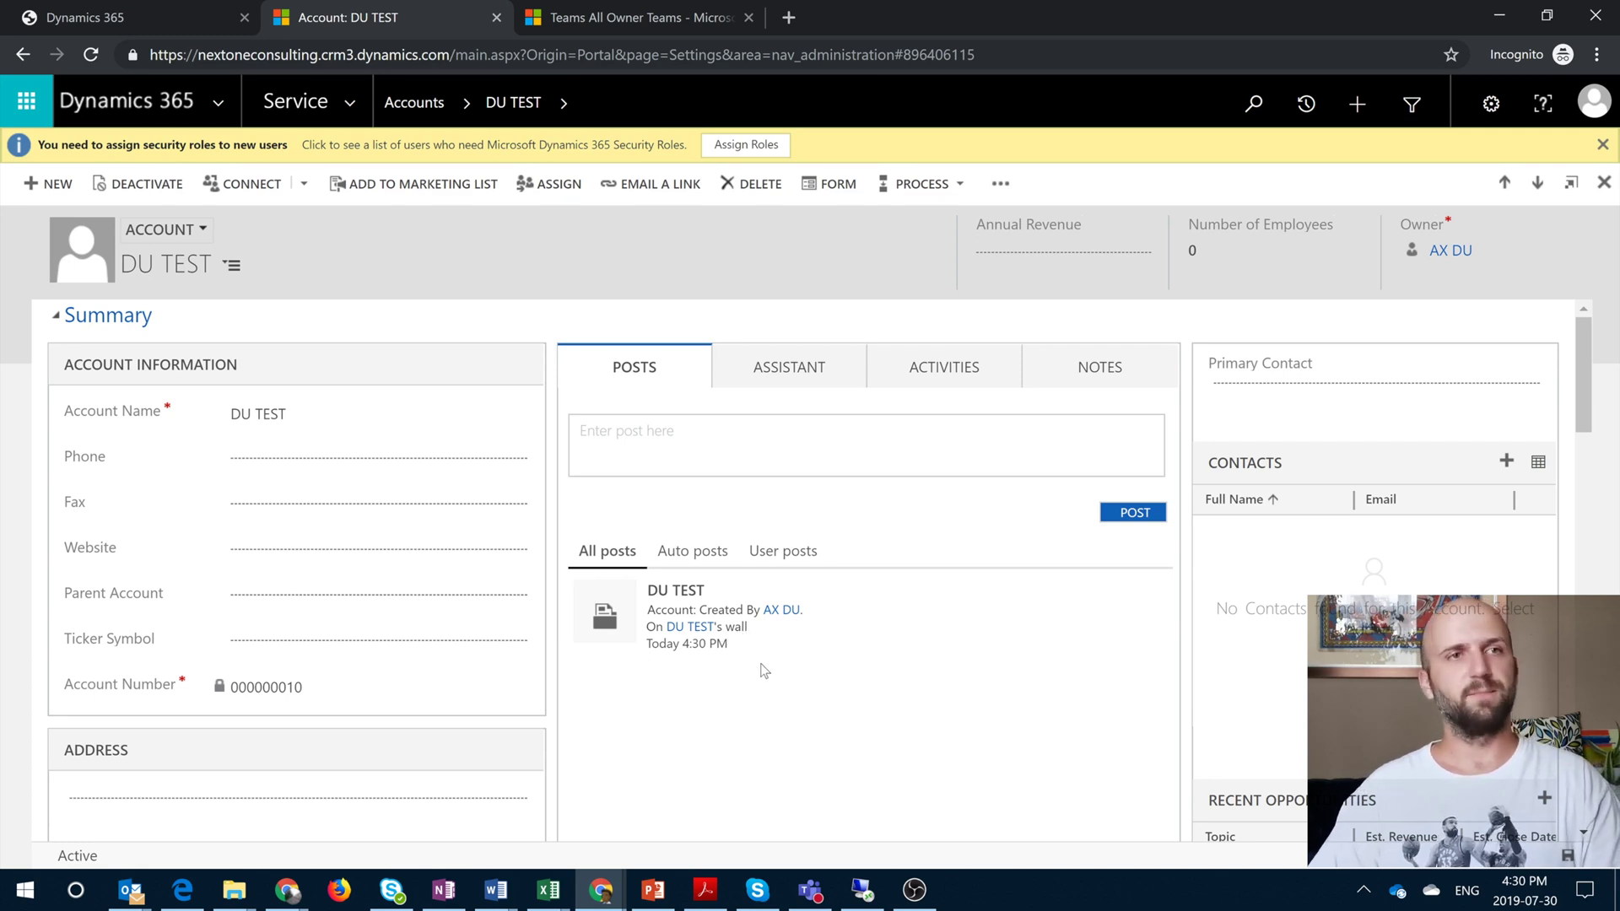
scroll(764, 670, "down", 5)
scroll(764, 671, "up", 5)
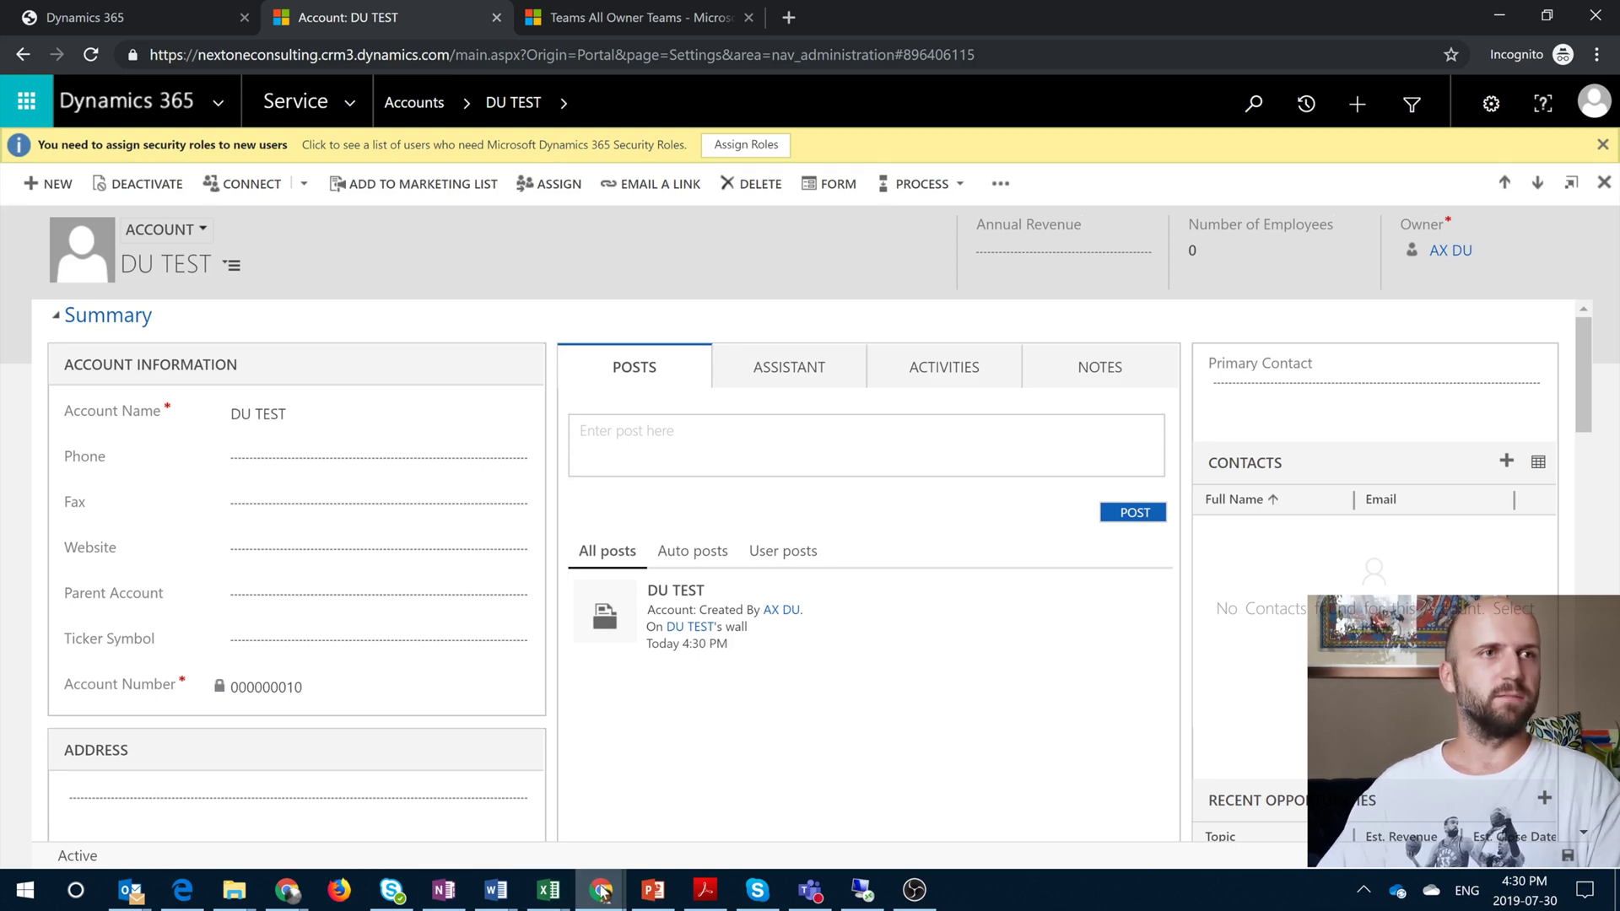
Check DU TEST's account number 000000010 in Finance and Operations, then start another new customer
mouse_move(602, 891)
left_click(578, 843)
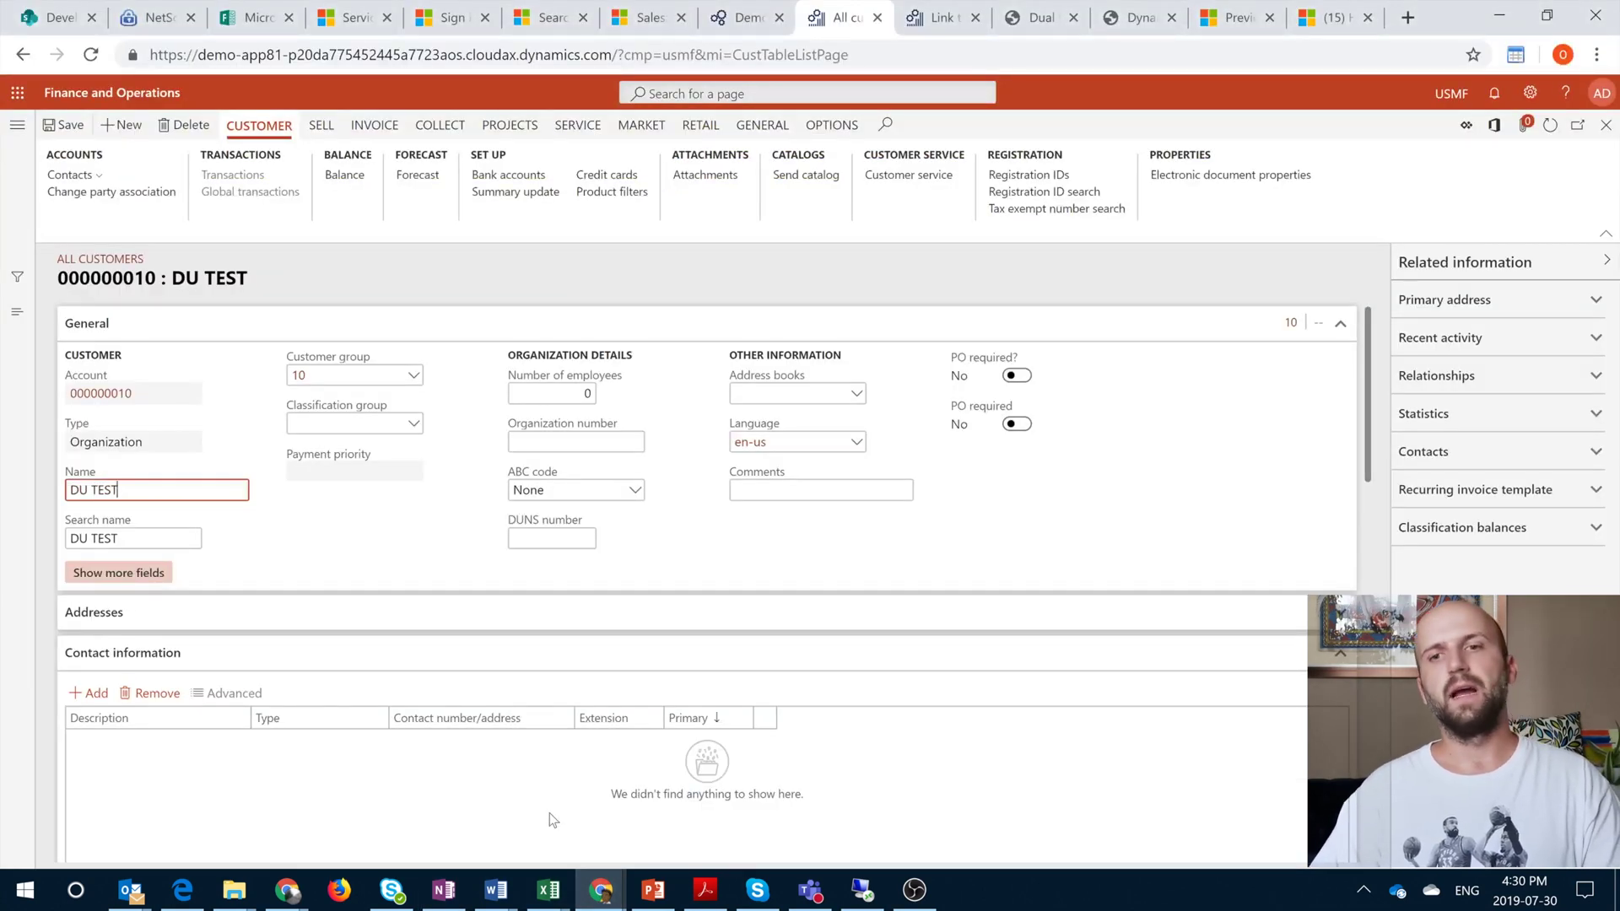
left_click(96, 397)
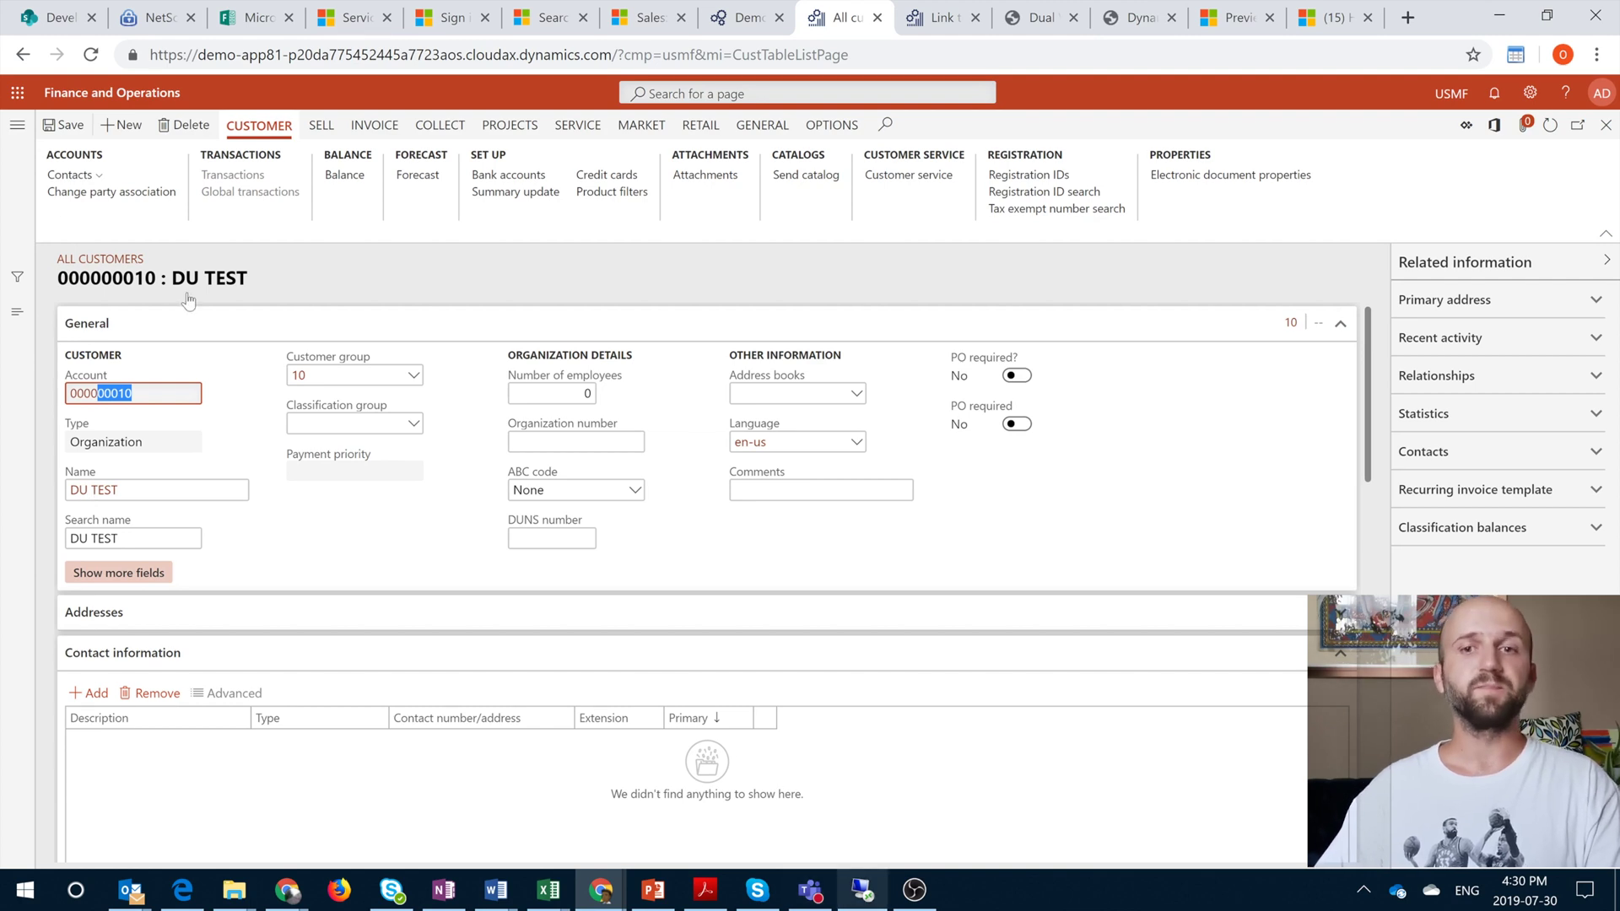
left_click(122, 126)
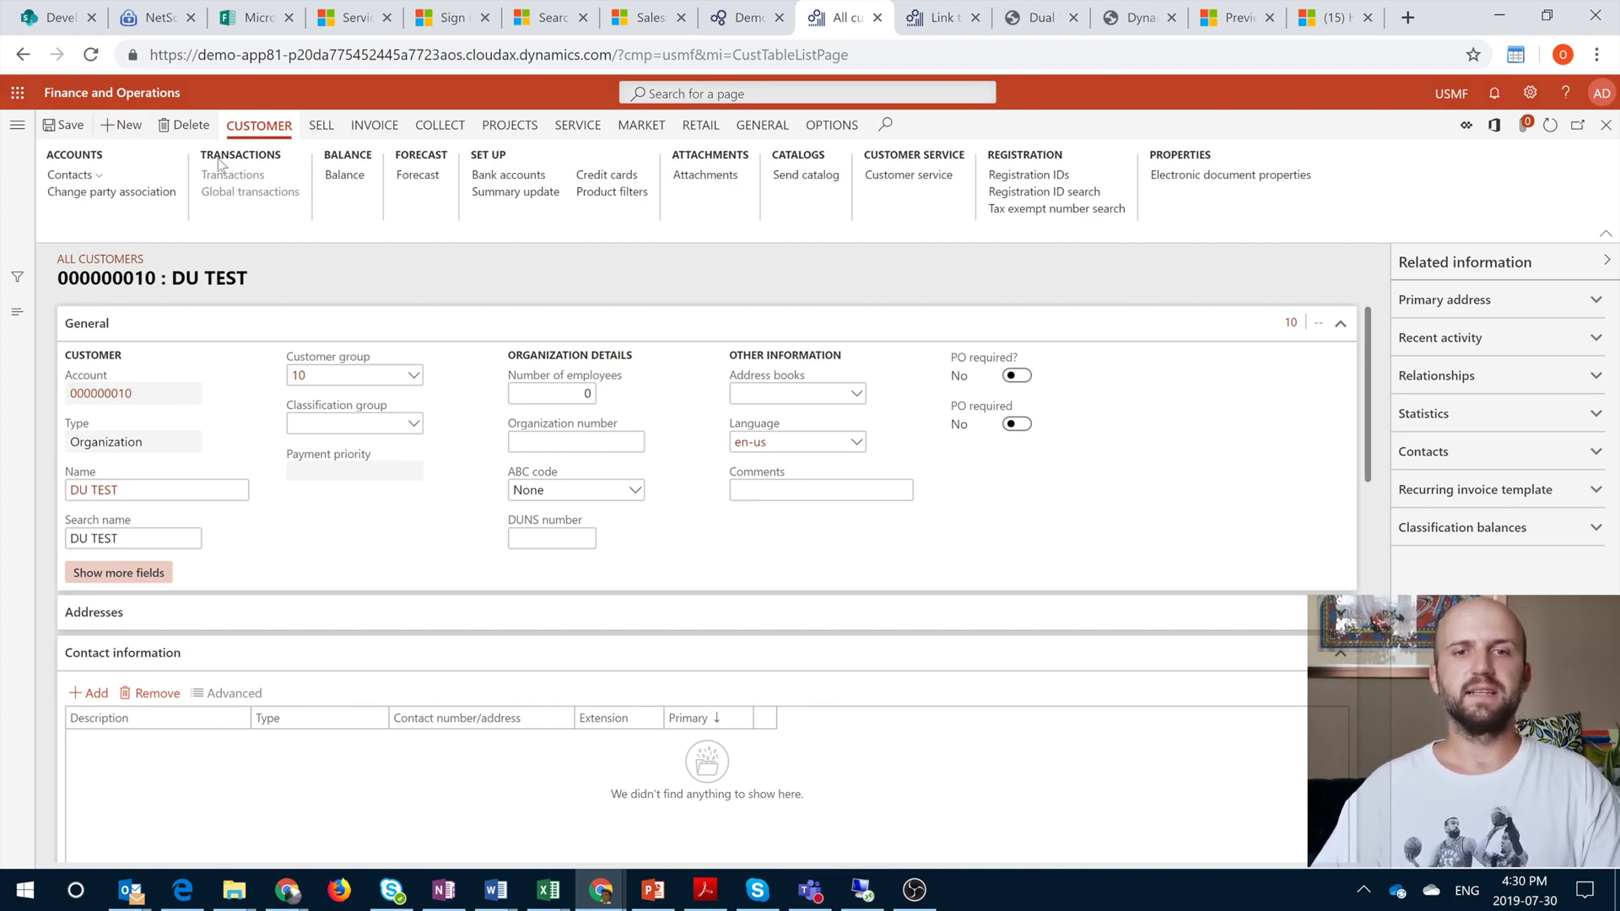